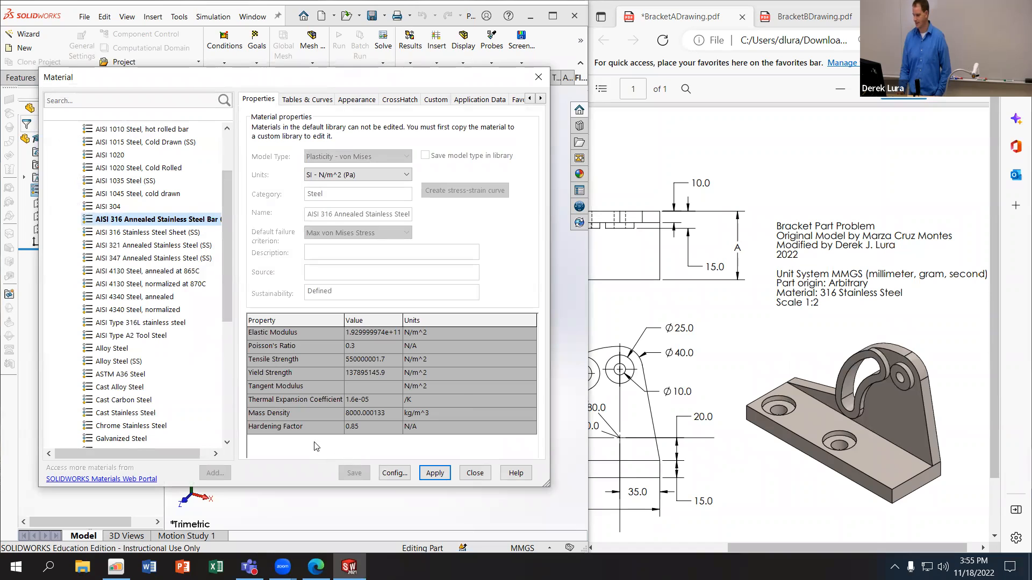
# Step: Choose AISI 316 Annealed Stainless Steel Bar (SS) as the part's material and close the material library
pyautogui.click(159, 233)
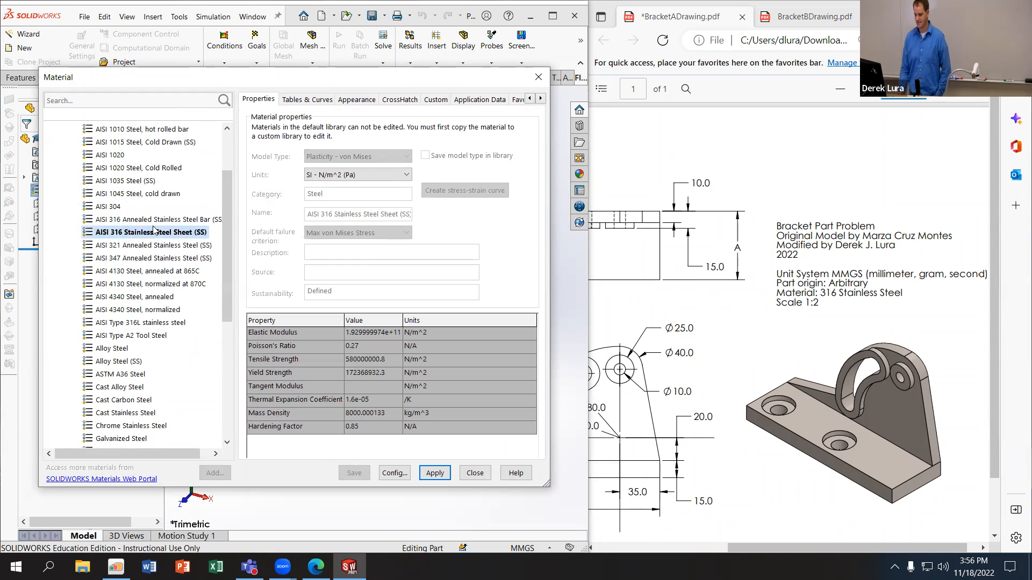
pyautogui.click(154, 220)
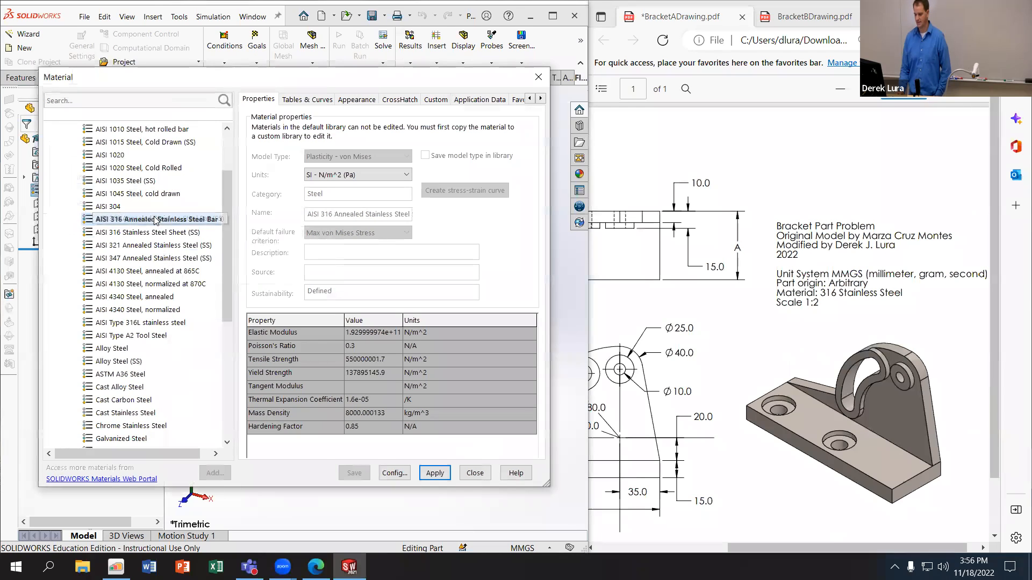
pyautogui.click(474, 474)
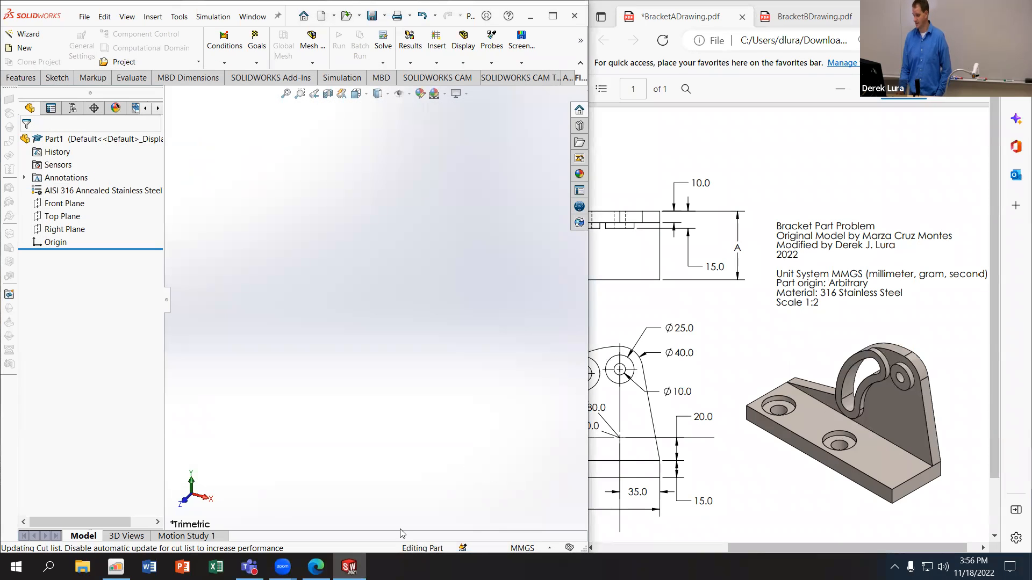
# Step: Bring up Question 1 of the quiz for its parameters and add a global variable A equal to 55
pyautogui.click(126, 565)
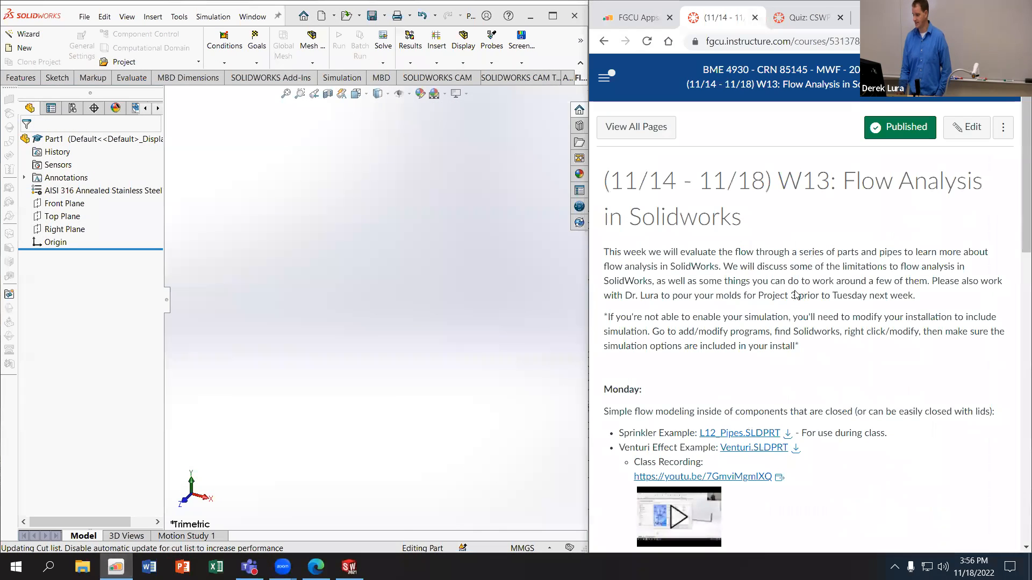
pyautogui.click(803, 17)
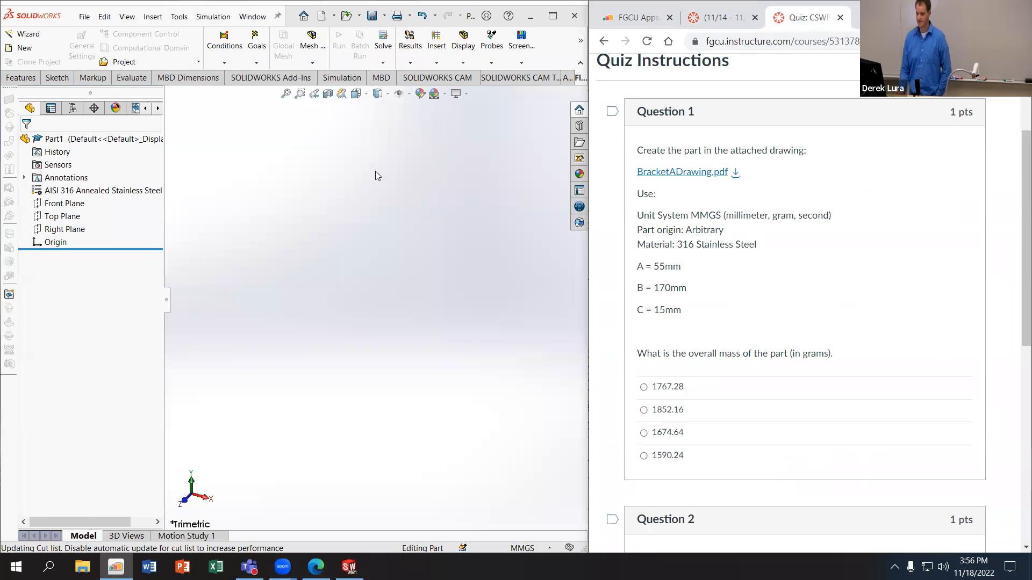
pyautogui.click(179, 17)
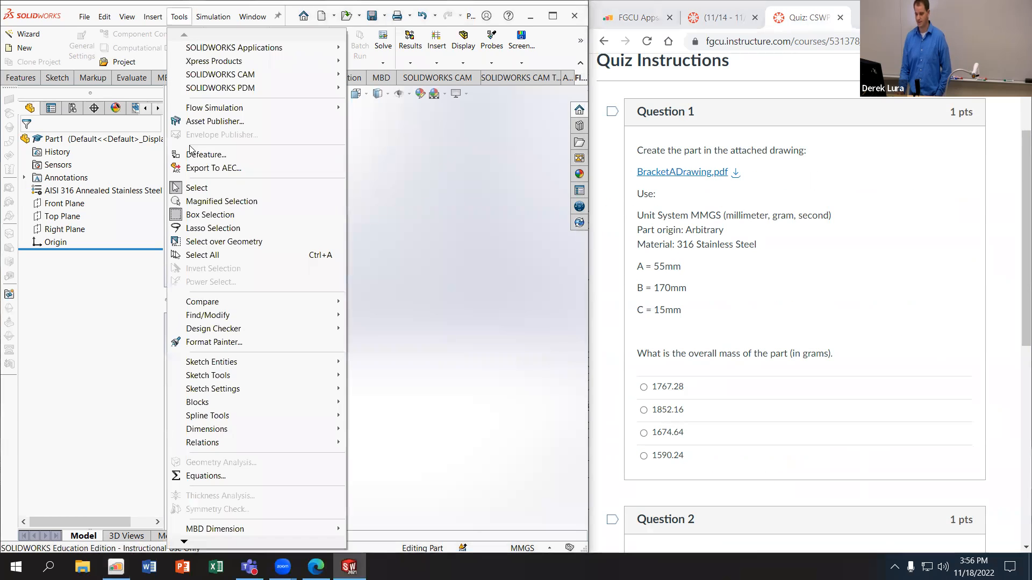
pyautogui.click(225, 479)
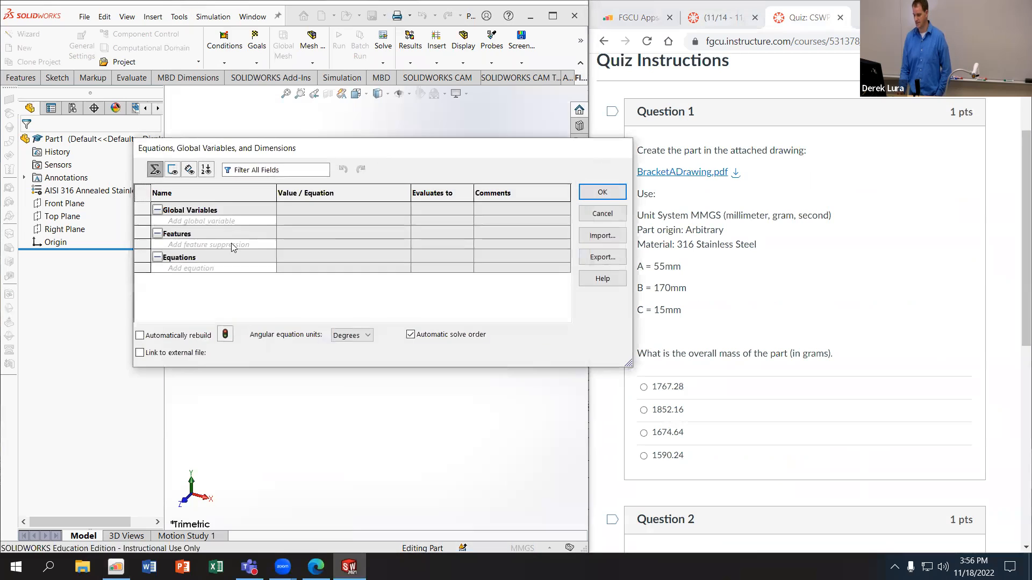
pyautogui.click(220, 219)
pyautogui.write('A')
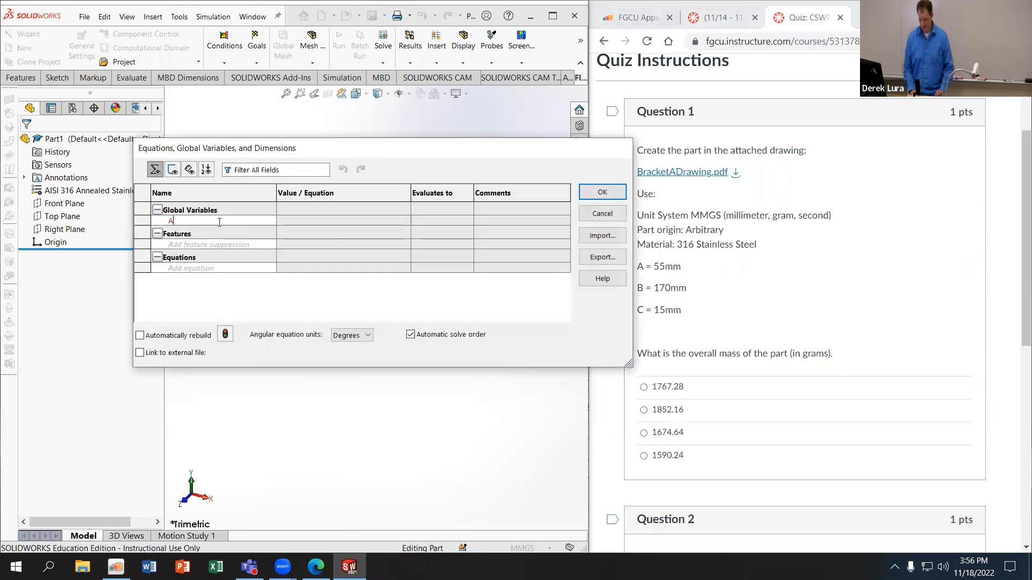
pyautogui.press('Tab')
pyautogui.write('55')
pyautogui.press('Tab')
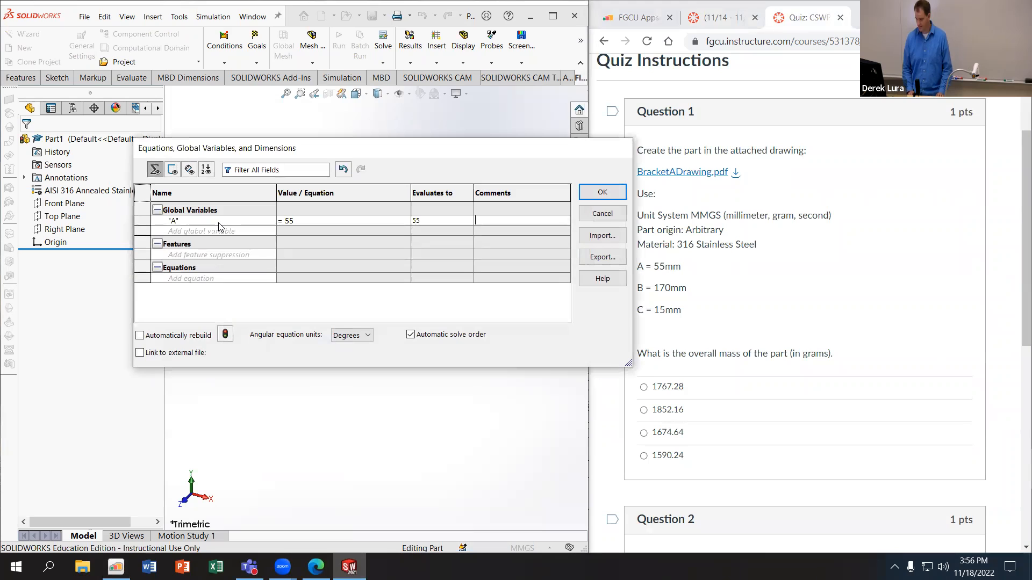
# Step: Add the global variables B equal to 170 and C equal to 15, and accept the equations
pyautogui.write('B')
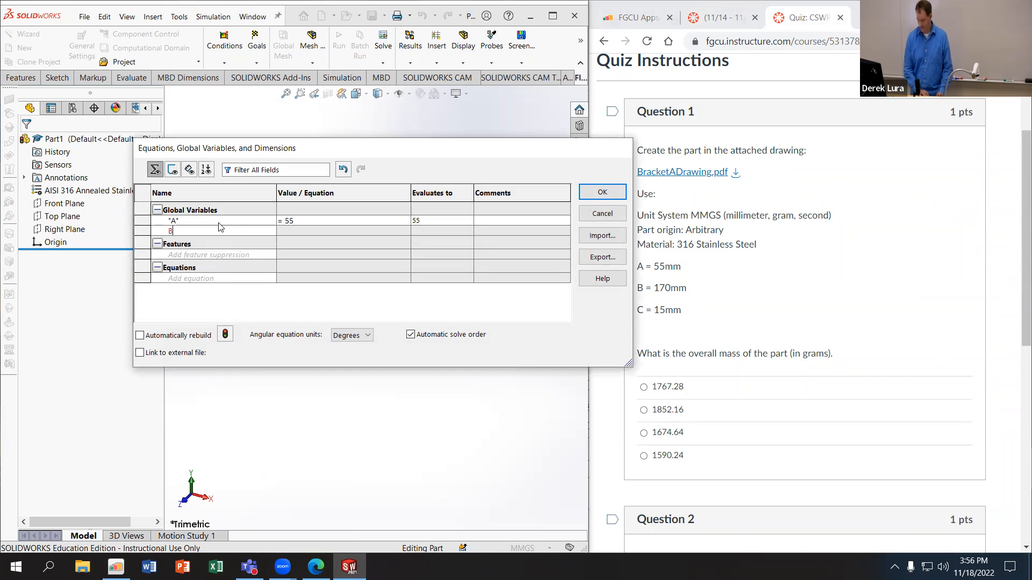
pyautogui.press('Tab')
pyautogui.write('170')
pyautogui.press('Tab')
pyautogui.write('C')
pyautogui.press('Tab')
pyautogui.write('15')
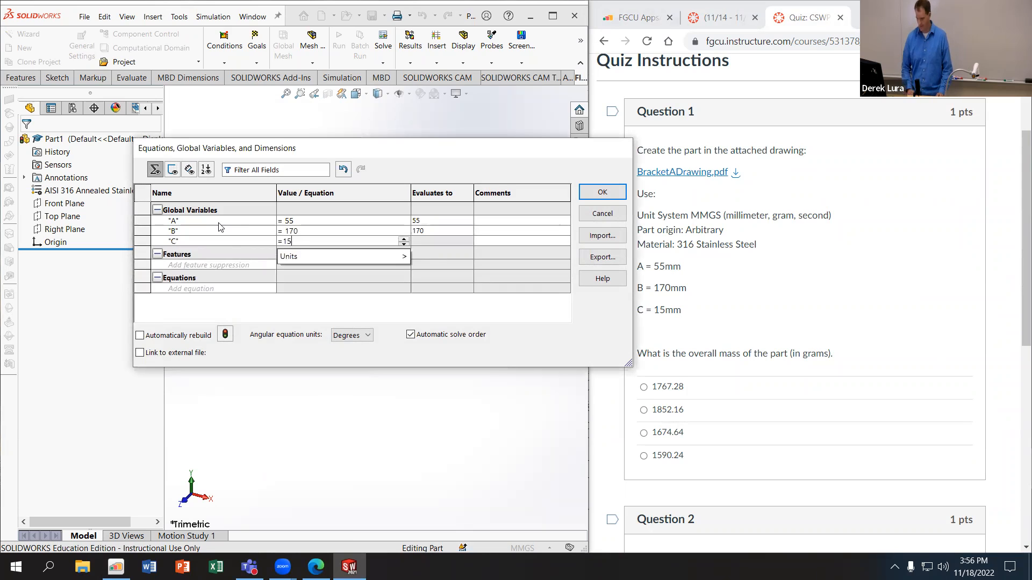
pyautogui.press('Tab')
pyautogui.click(599, 192)
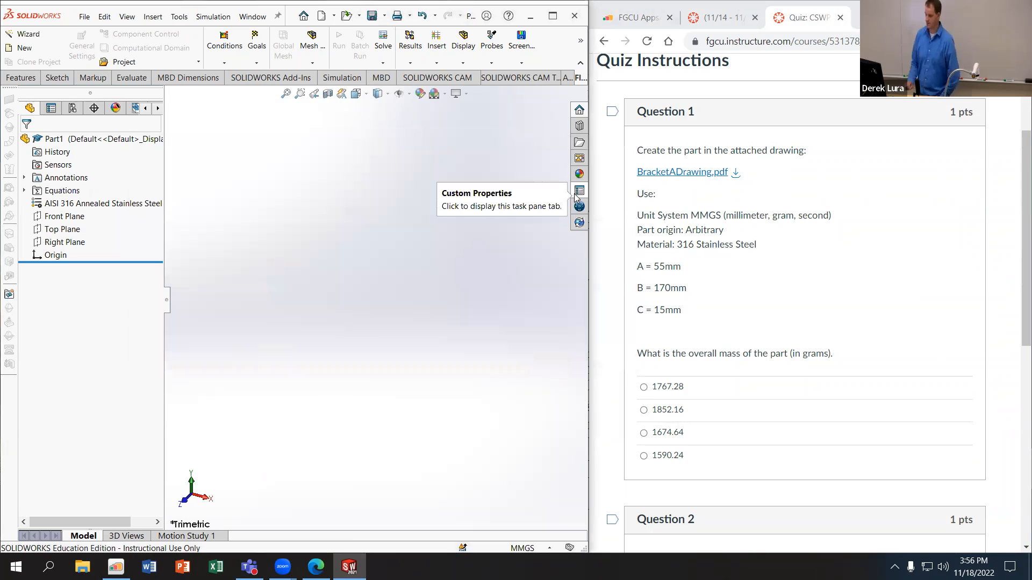
# Step: Bring up the views in BracketADrawing.pdf and sketch a rectangle about 97 by 29 mm from the origin on the Front Plane
pyautogui.click(316, 566)
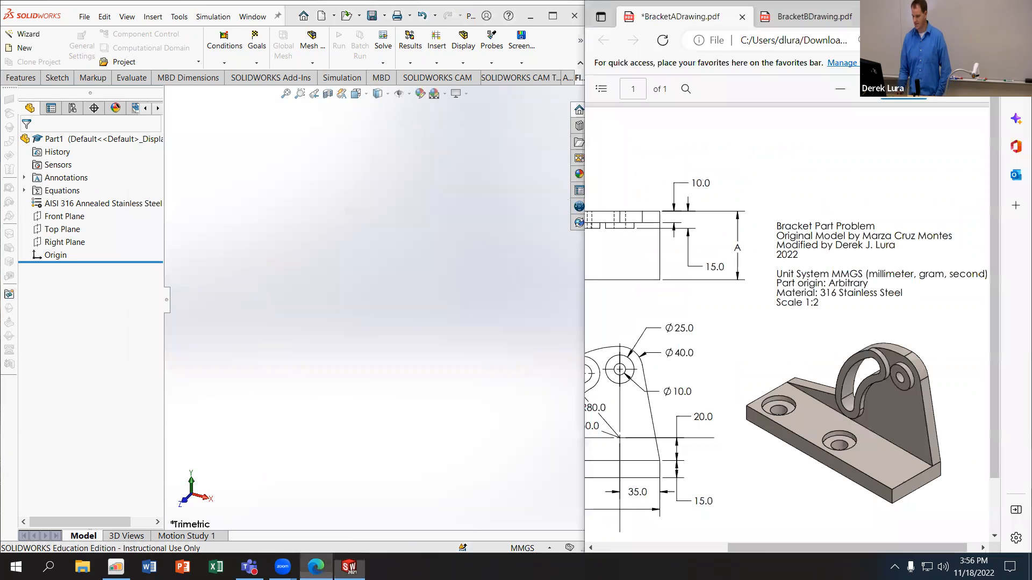
pyautogui.hscroll(-5, 977, 524)
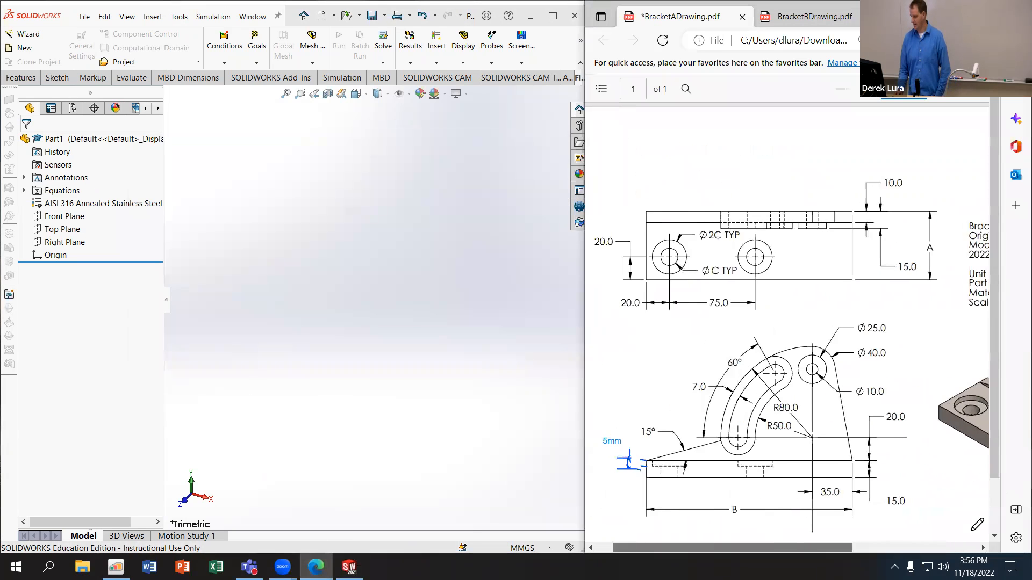
pyautogui.scroll(-2, 827, 446)
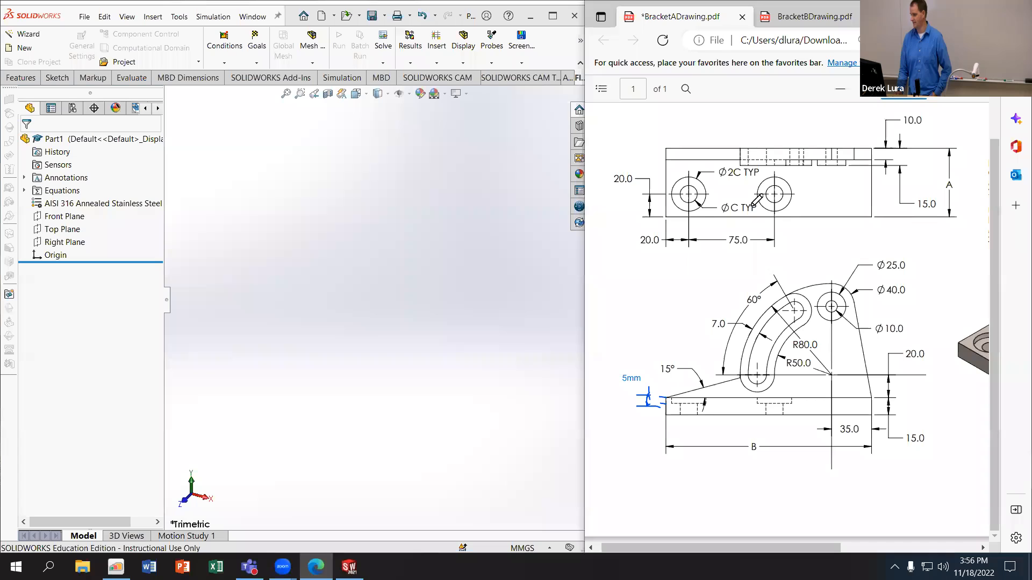
pyautogui.click(46, 218)
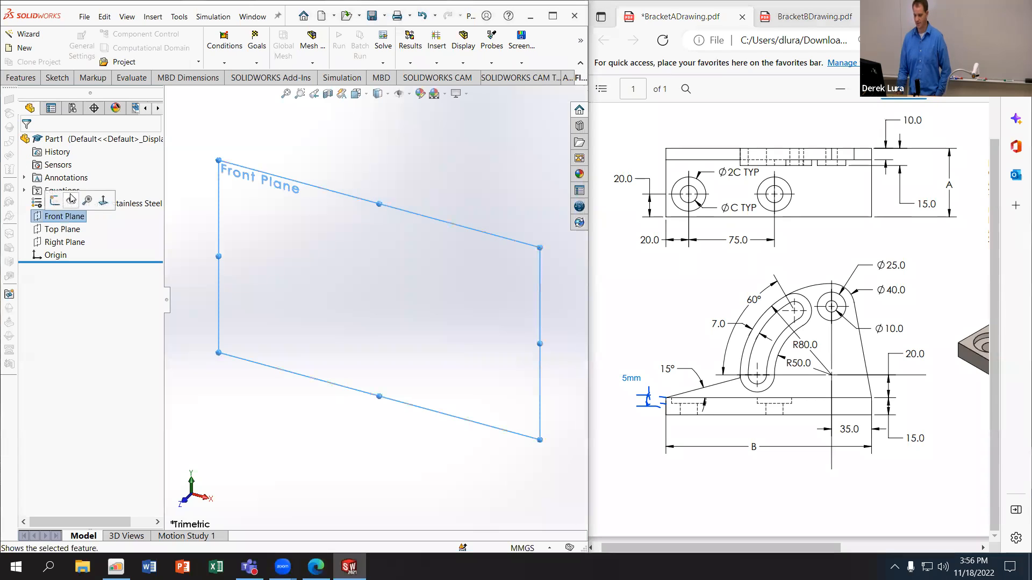
pyautogui.click(54, 200)
pyautogui.click(102, 48)
pyautogui.click(374, 300)
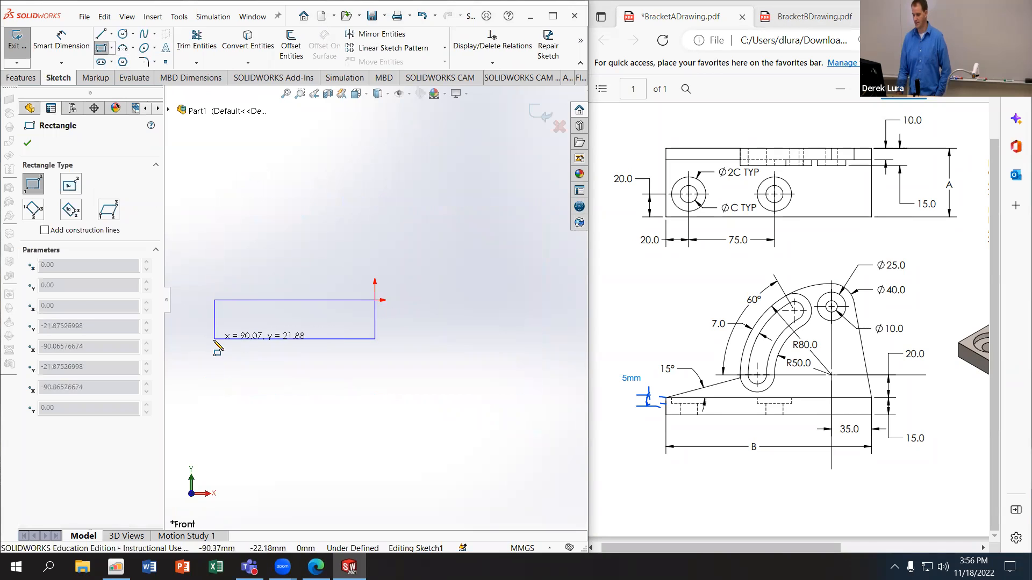
pyautogui.click(201, 330)
# Step: Dimension the rectangle's length and link it to the global variable B
pyautogui.click(61, 40)
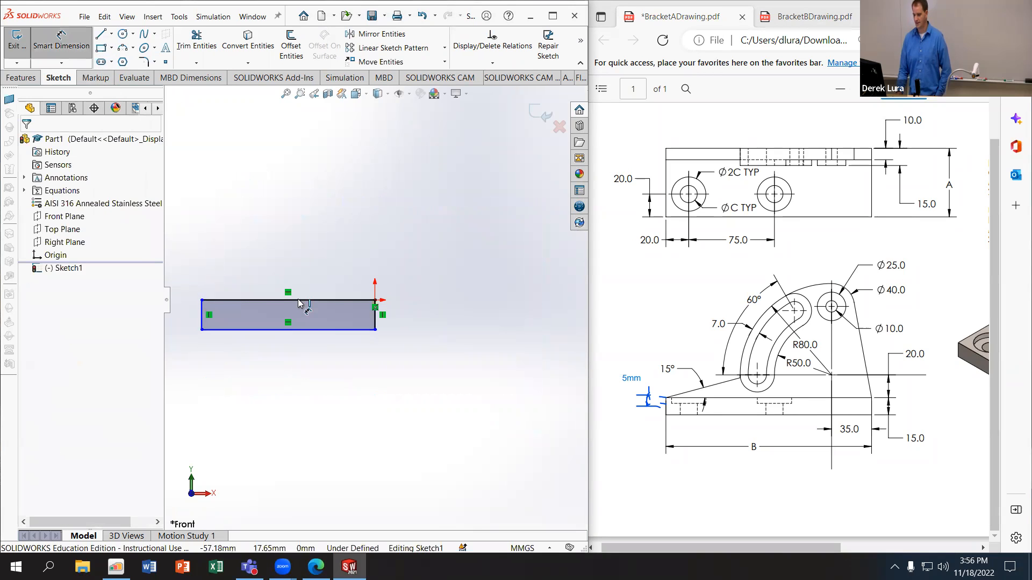
pyautogui.click(321, 330)
pyautogui.click(317, 371)
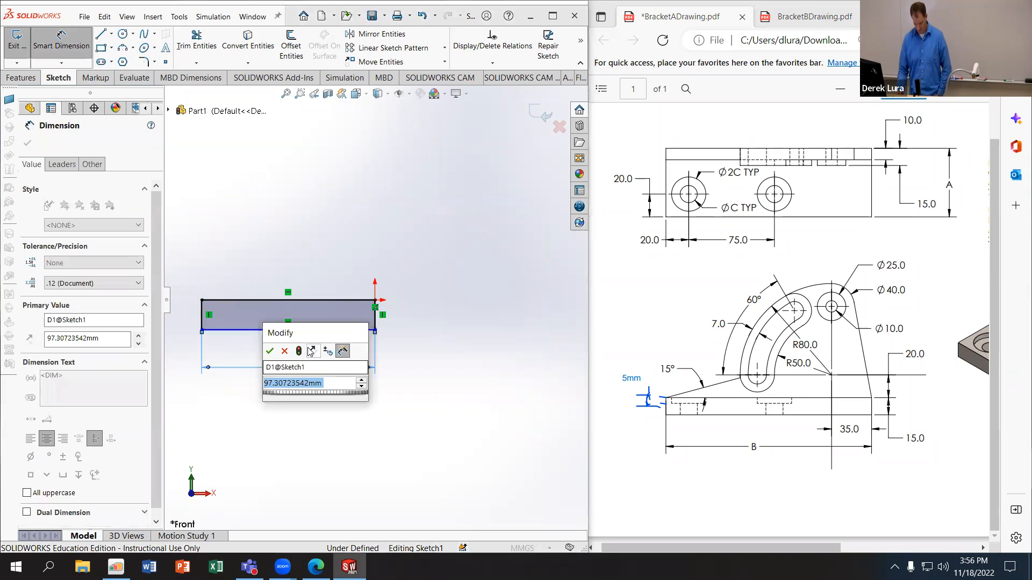
pyautogui.write('=')
pyautogui.moveTo(332, 400)
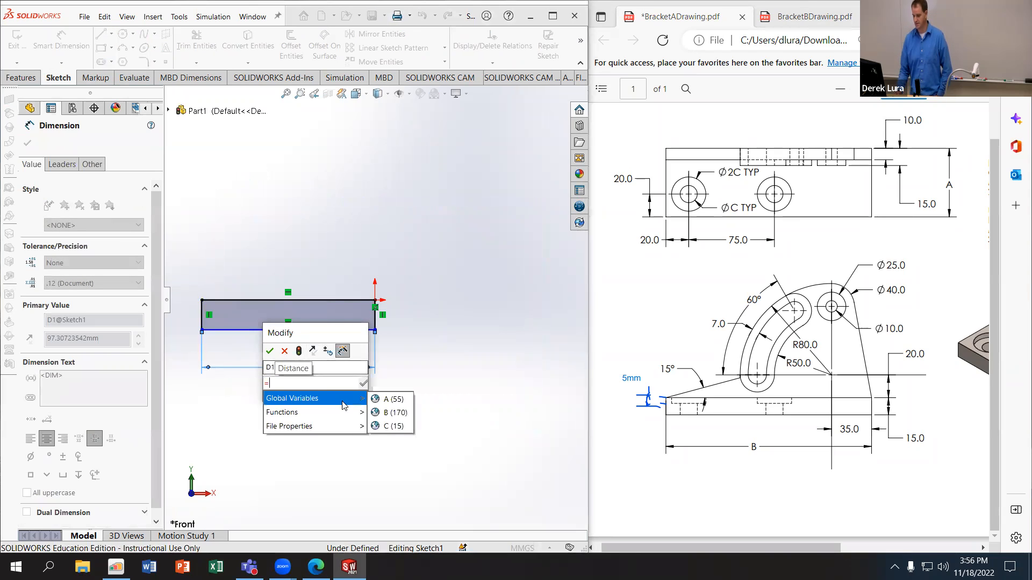
pyautogui.click(396, 415)
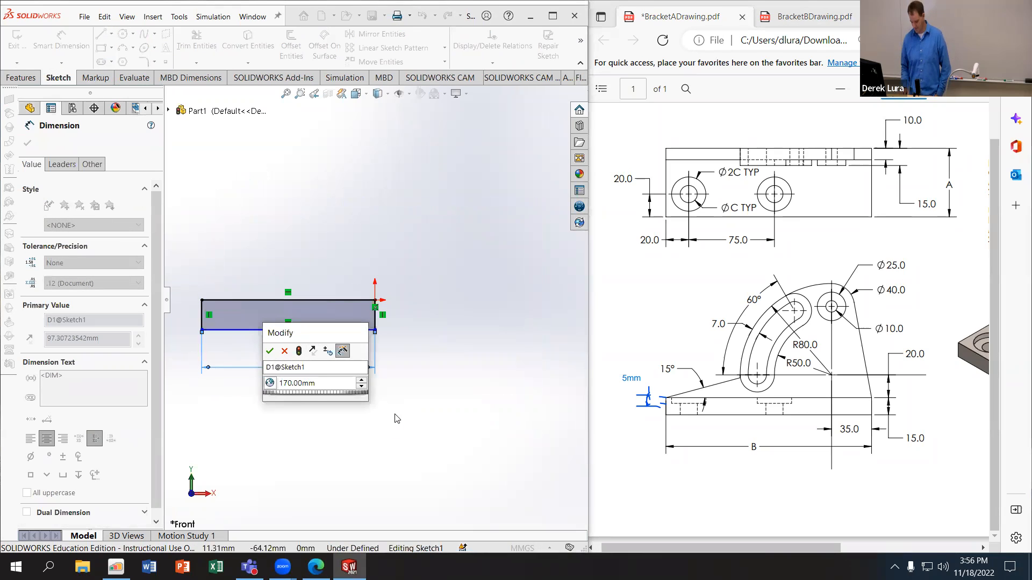
pyautogui.press('Return')
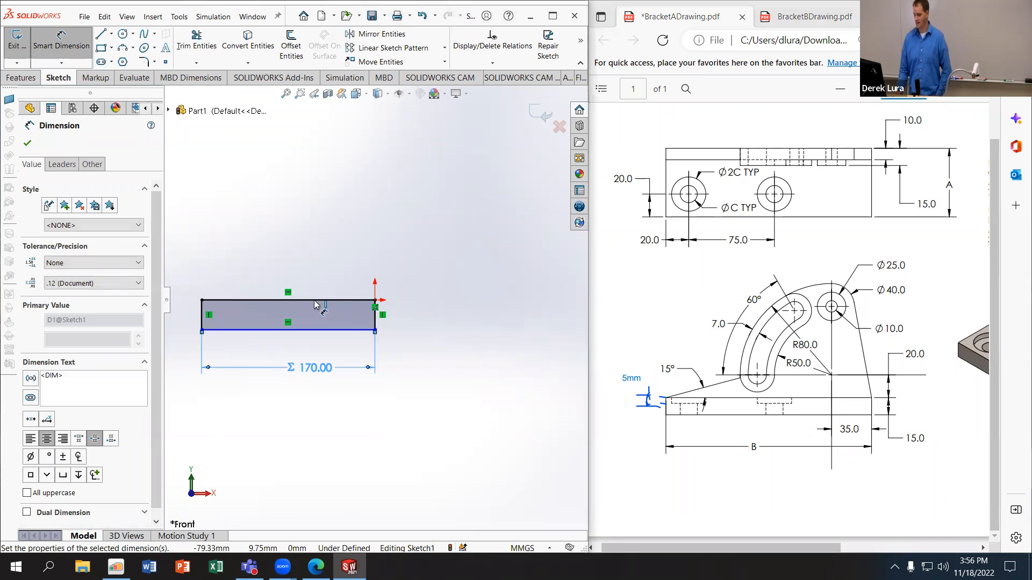
# Step: Dimension the rectangle's height at 15 mm and mark off dimension B on the PDF drawing
pyautogui.click(378, 321)
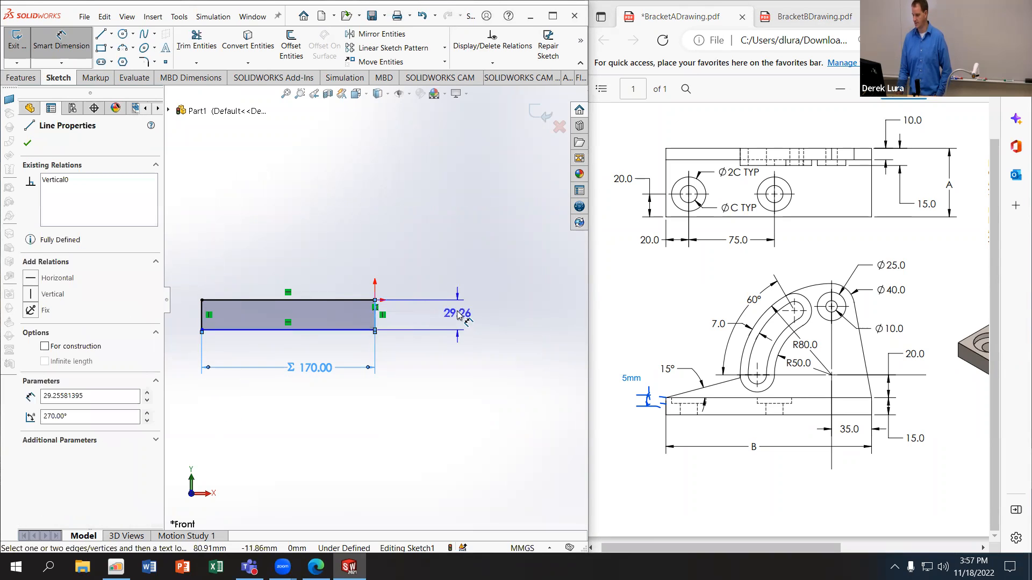
pyautogui.click(414, 271)
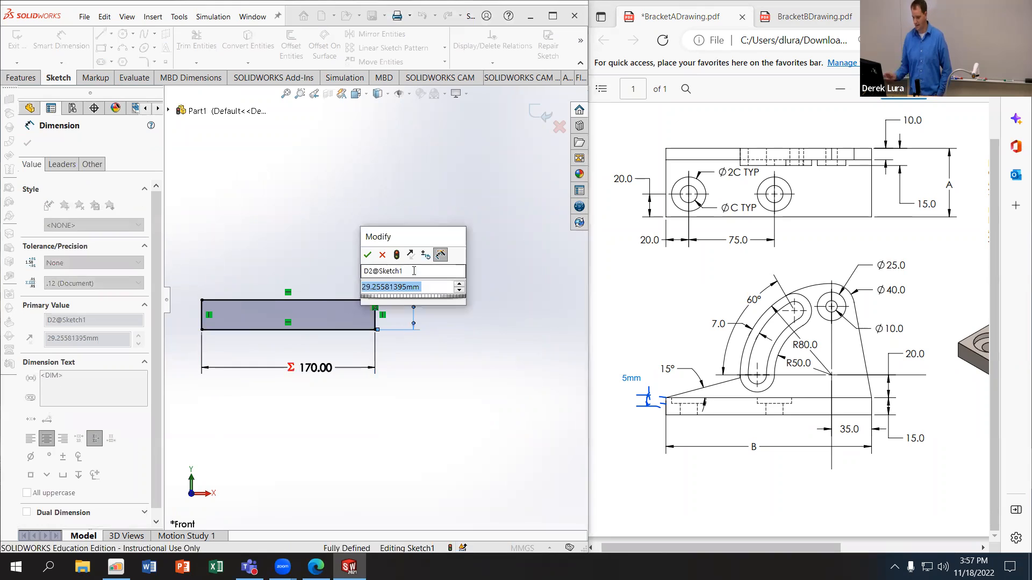
pyautogui.write('15')
pyautogui.press('Return')
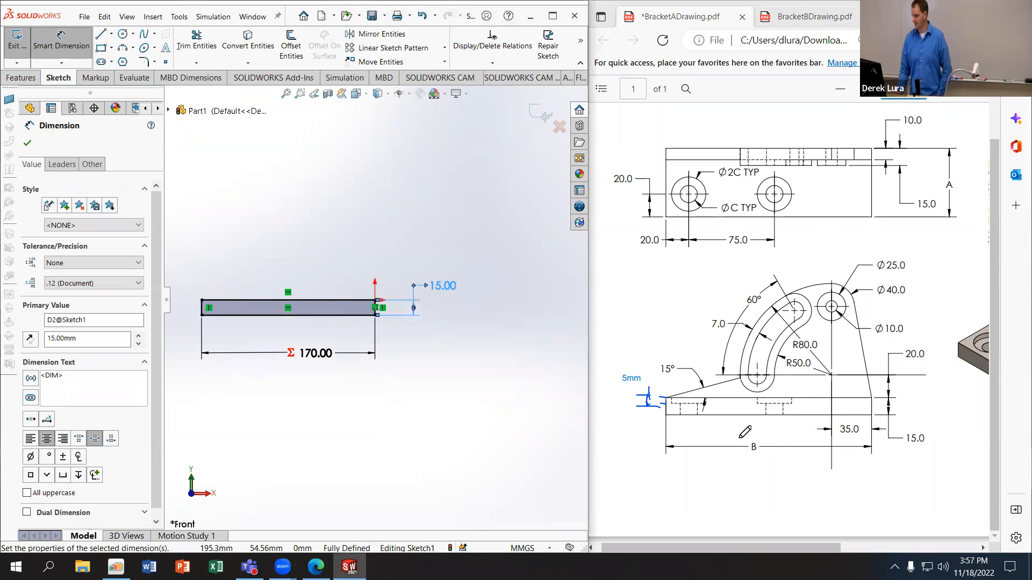
pyautogui.moveTo(738, 439); pyautogui.dragTo(753, 449)
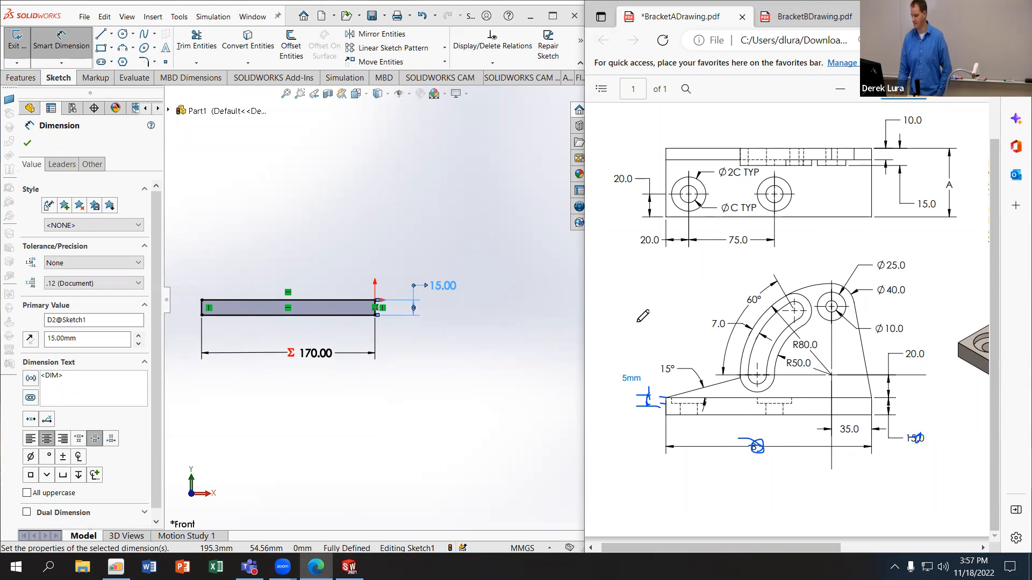
# Step: Extrude the rectangle as a blind boss with its depth linked to the global variable A
pyautogui.click(22, 70)
pyautogui.click(21, 77)
pyautogui.click(18, 43)
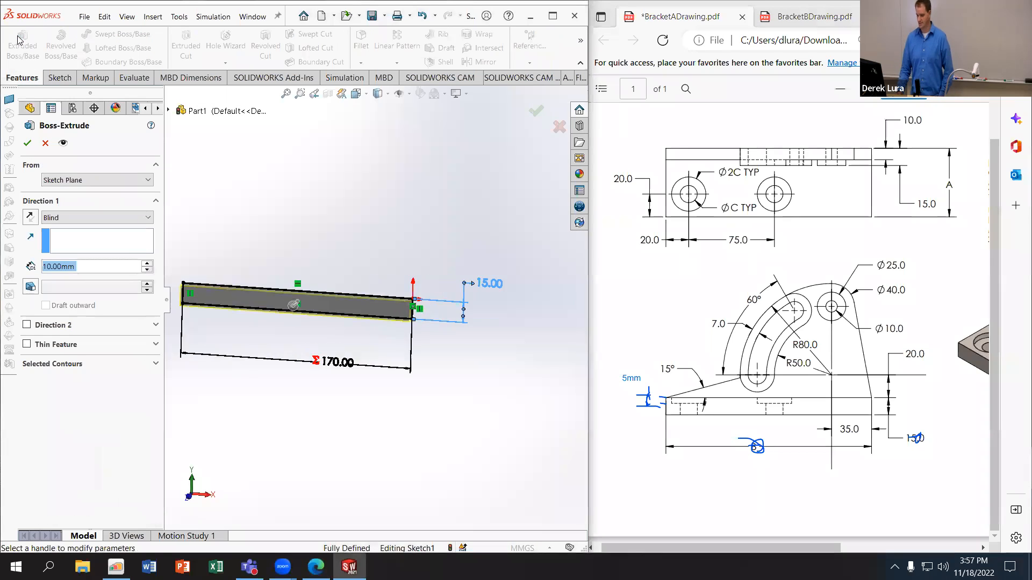
pyautogui.write('=')
pyautogui.moveTo(108, 283)
pyautogui.click(170, 284)
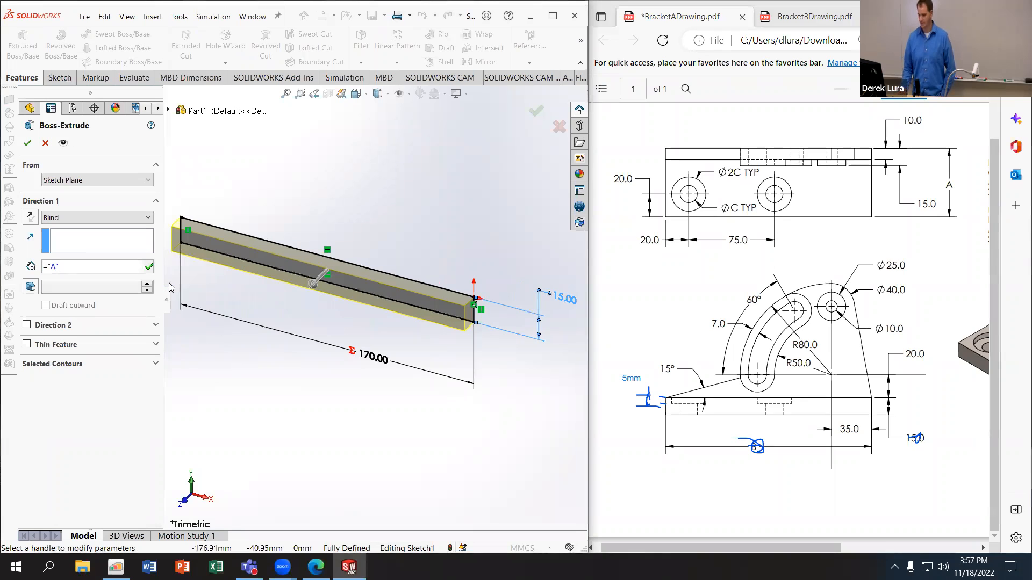
pyautogui.press('Return')
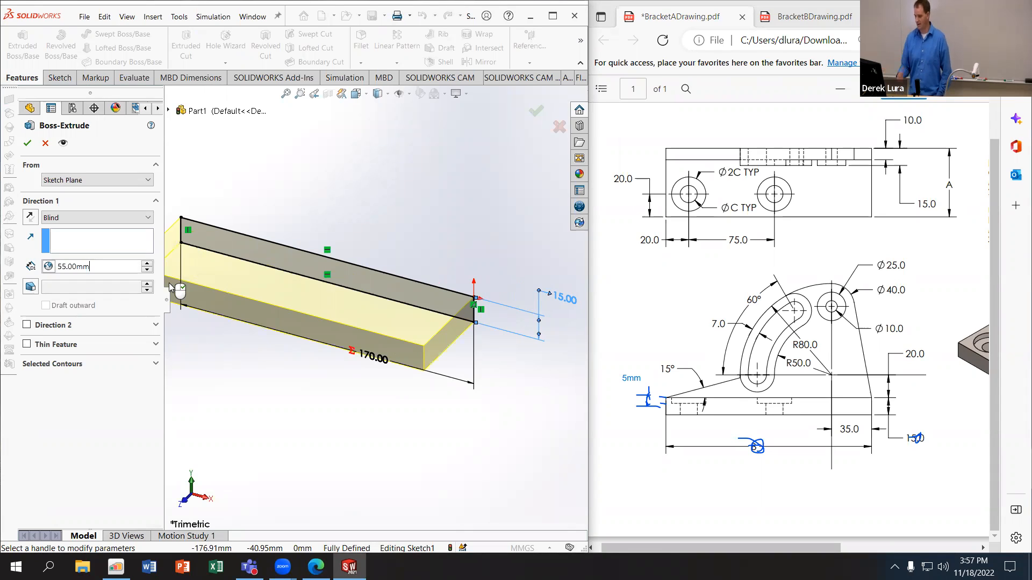
pyautogui.click(26, 143)
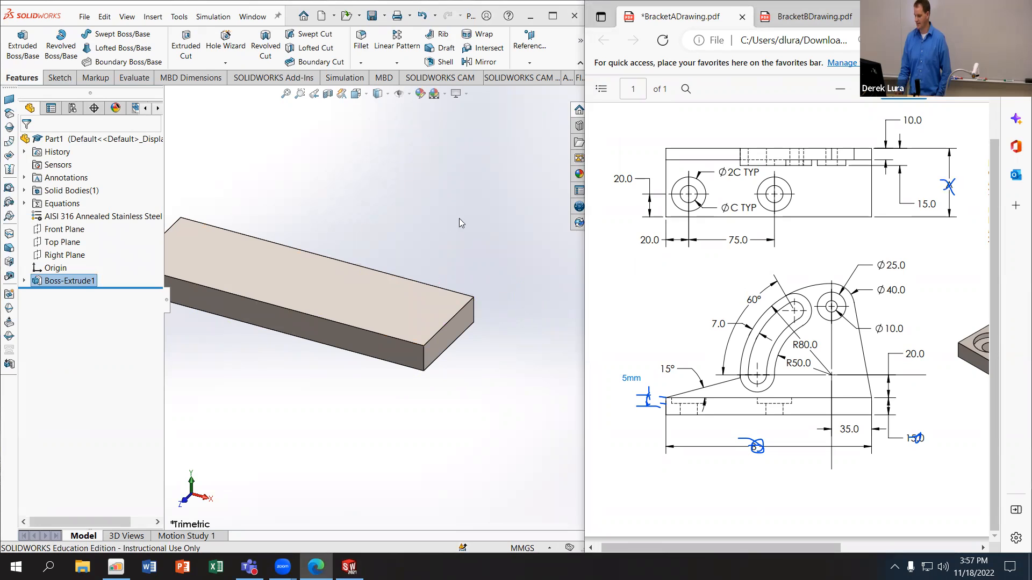
# Step: Sketch on the Front Plane a slanted line from the origin, tangent arcs about 25 and 82 mm in radius, and a line to the plate's upper-left corner
pyautogui.click(63, 229)
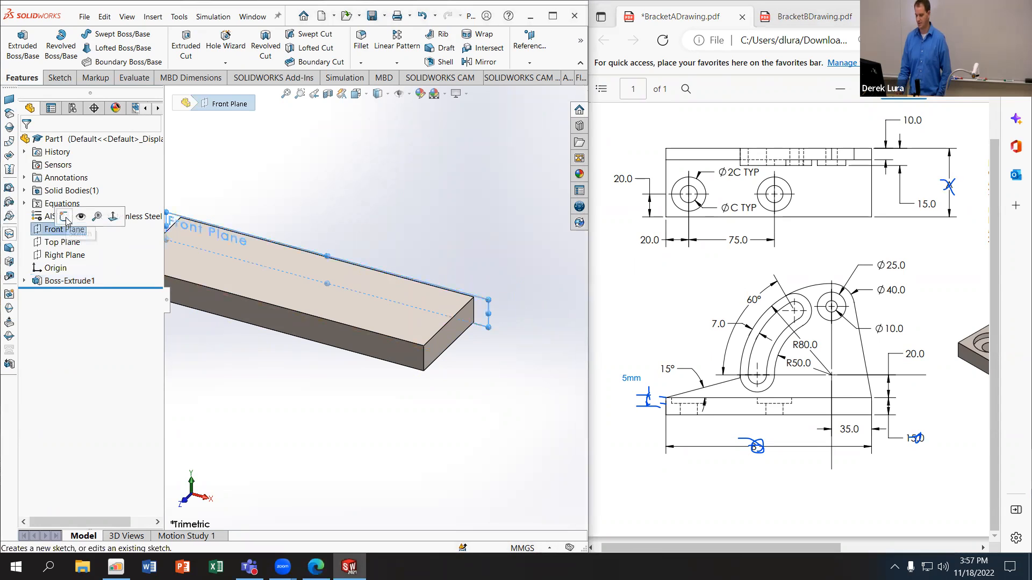
pyautogui.click(65, 216)
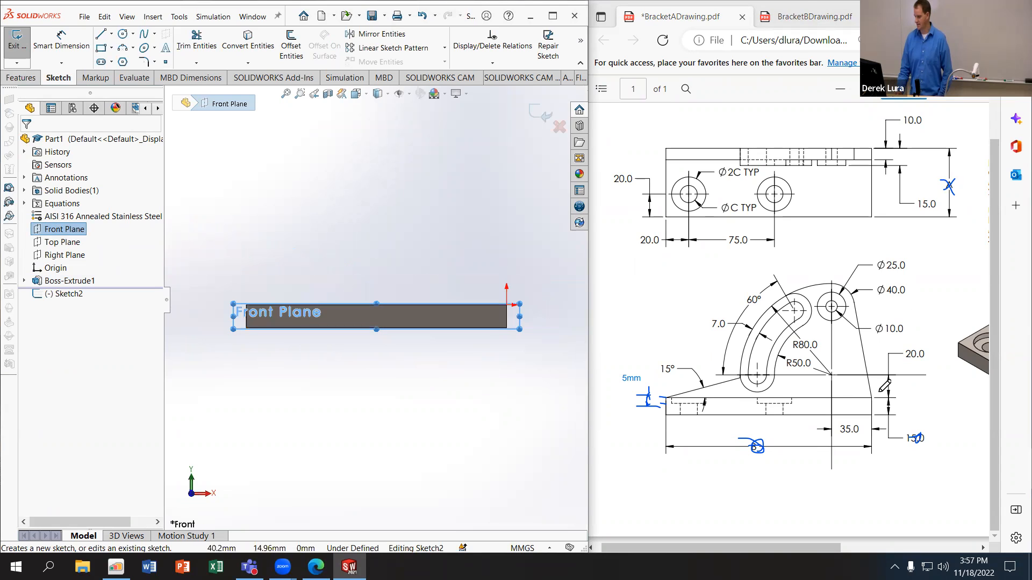
pyautogui.click(99, 36)
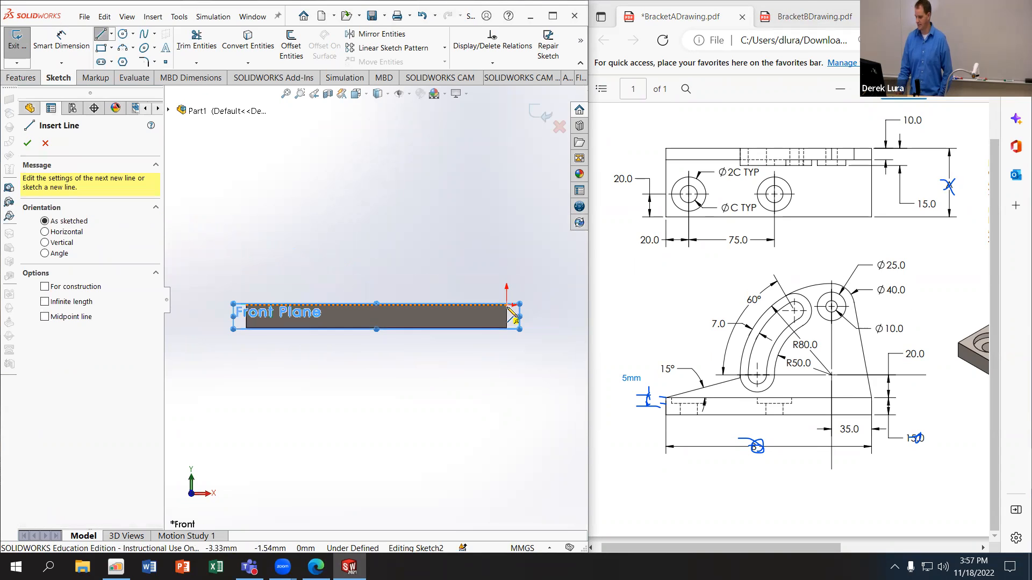
pyautogui.click(506, 306)
pyautogui.click(475, 175)
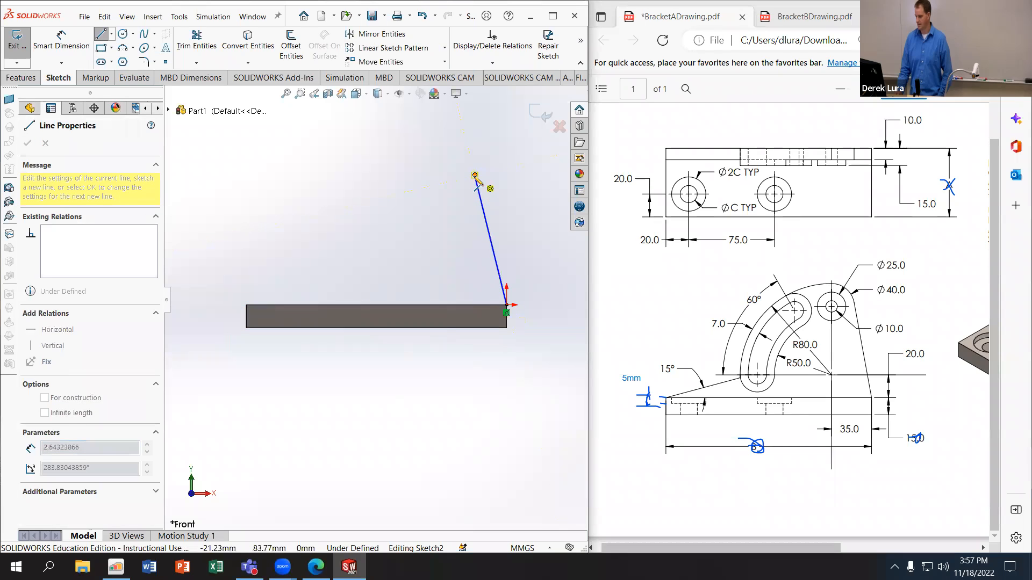
pyautogui.click(438, 146)
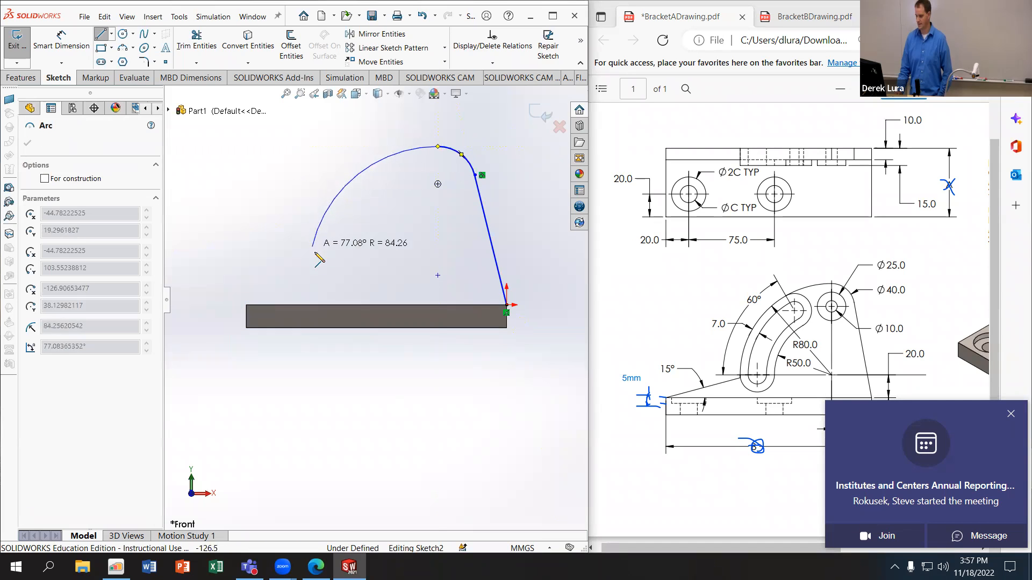
pyautogui.click(314, 283)
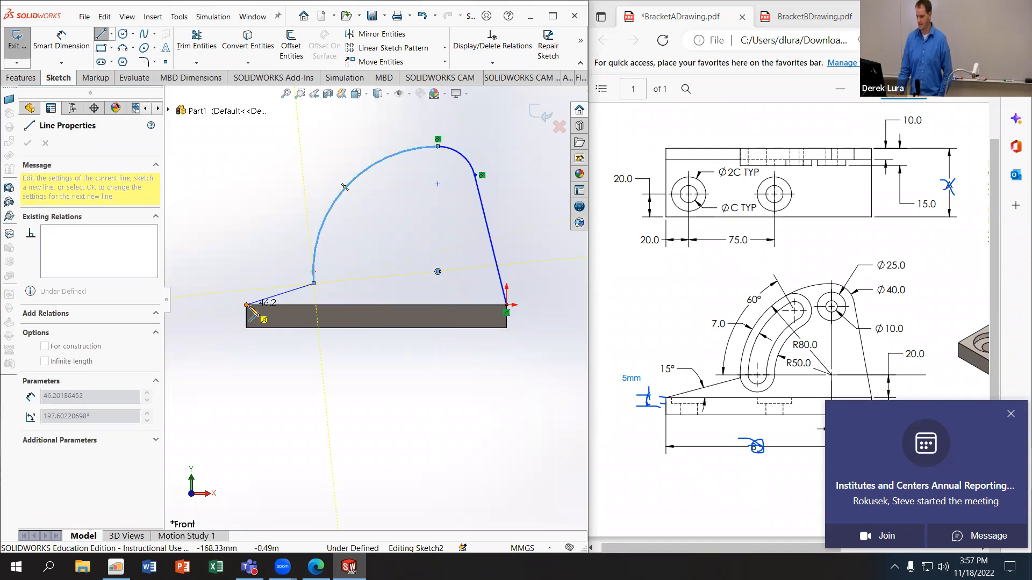
pyautogui.click(246, 305)
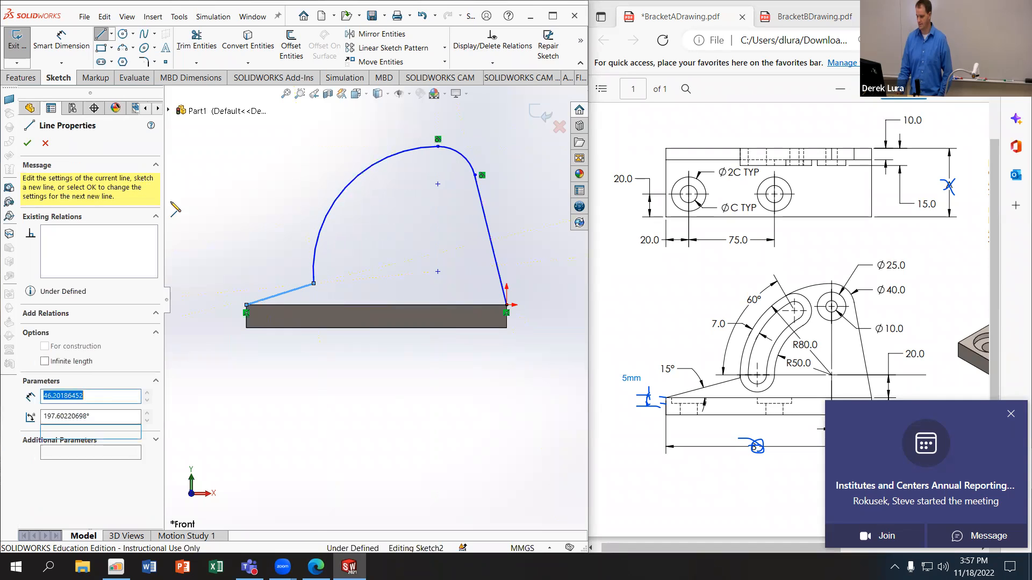
# Step: Dimension the angle between the short sloped line and the plate's top edge at 15° and mark off that angle on the PDF drawing
pyautogui.click(65, 43)
pyautogui.click(291, 292)
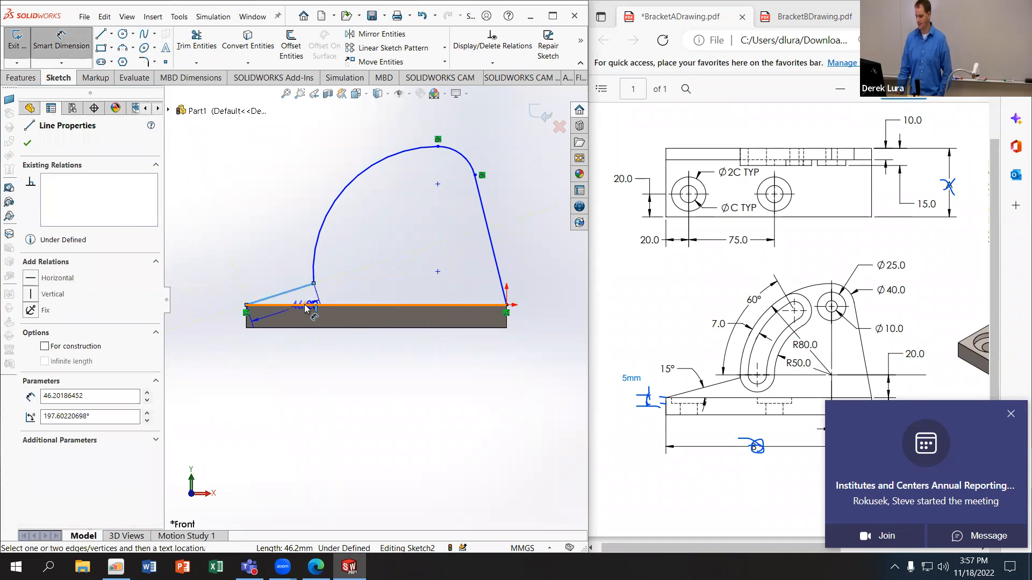
pyautogui.click(305, 306)
pyautogui.click(305, 296)
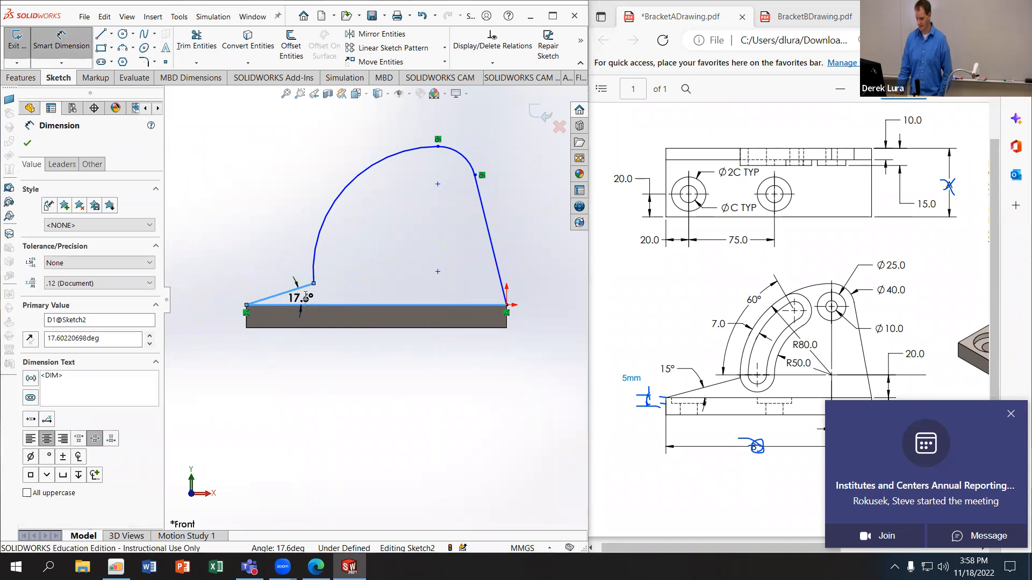
pyautogui.write('15')
pyautogui.press('Return')
pyautogui.moveTo(302, 298); pyautogui.dragTo(263, 276)
pyautogui.moveTo(655, 368); pyautogui.dragTo(670, 371)
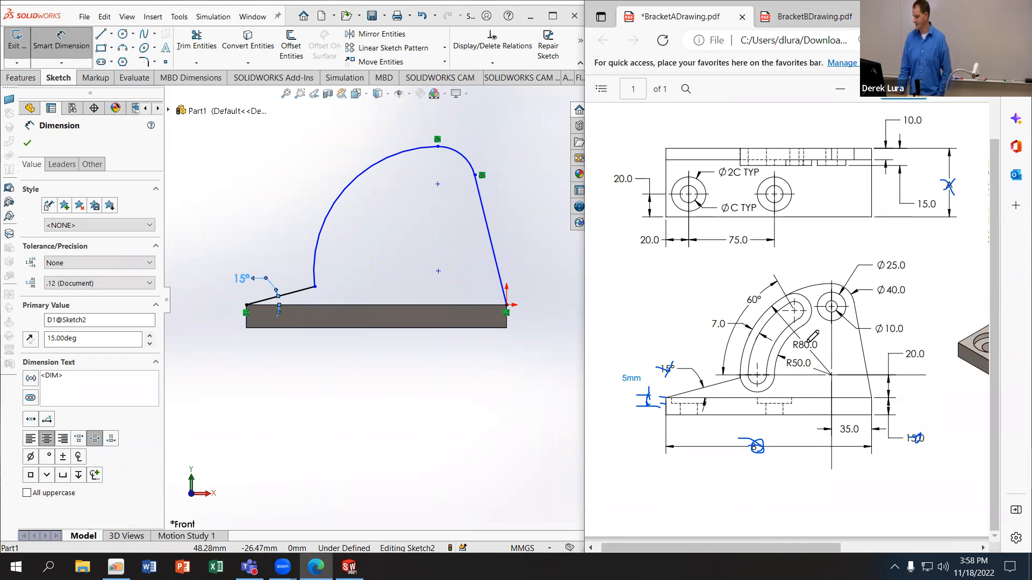
# Step: Dimension the radius of the large arc at 80 mm
pyautogui.click(53, 47)
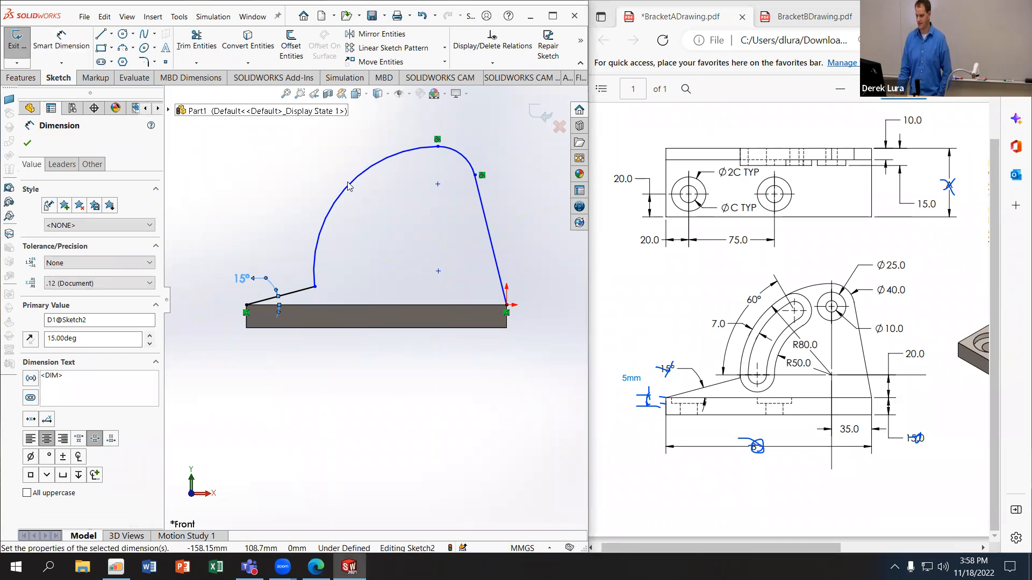
pyautogui.click(61, 43)
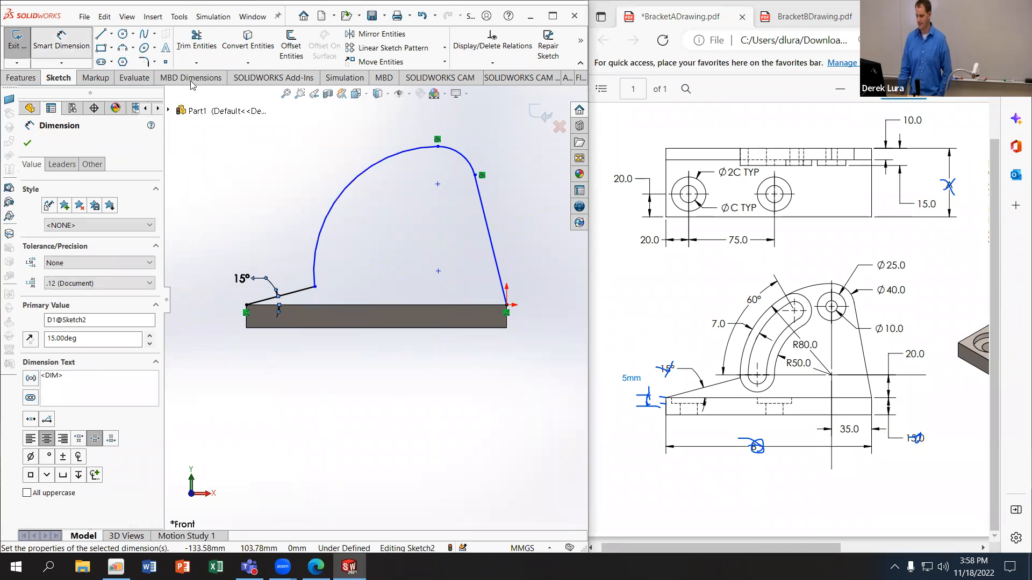
pyautogui.click(352, 187)
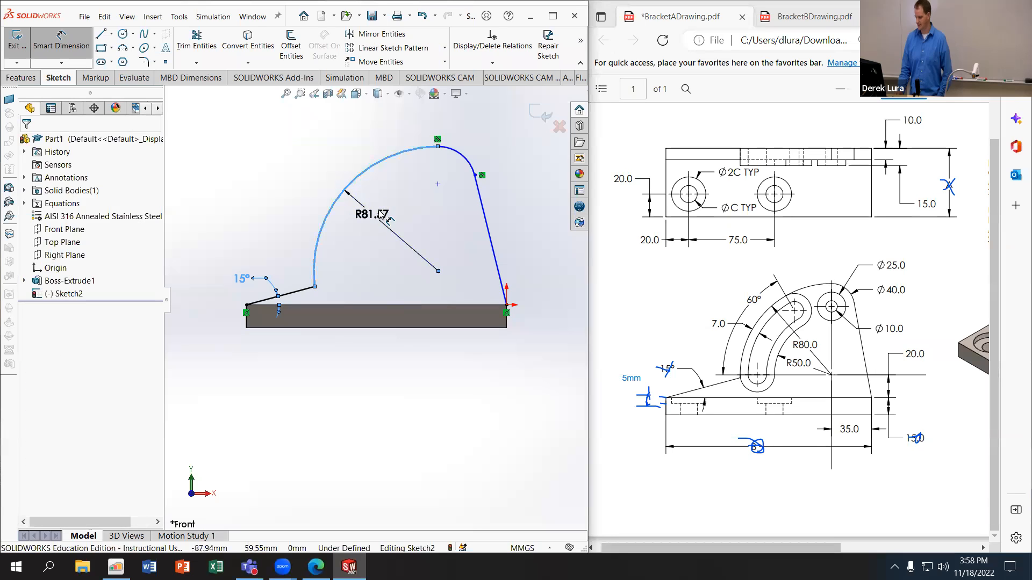
pyautogui.click(378, 214)
pyautogui.write('80')
pyautogui.press('Return')
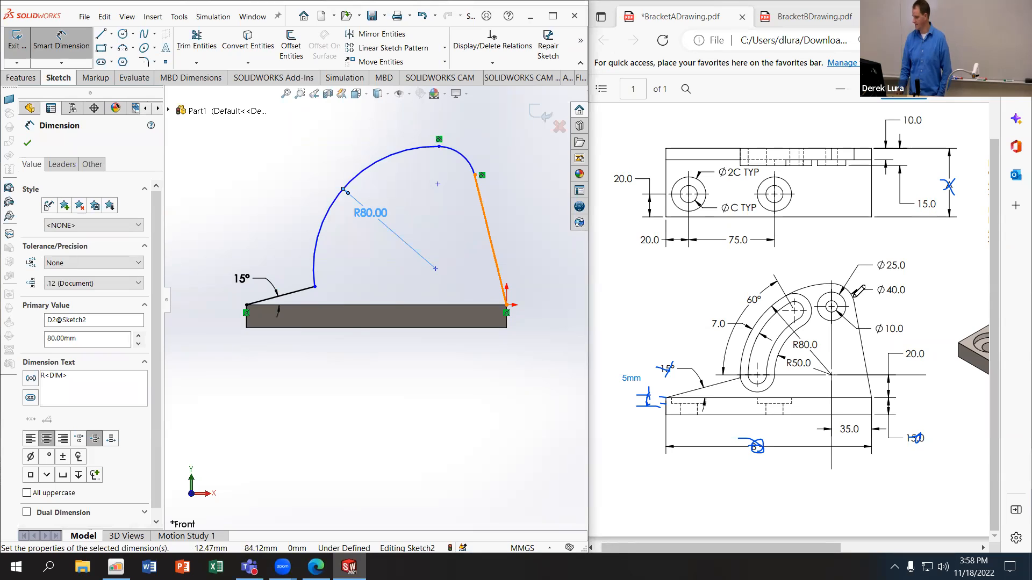
# Step: Dimension the small top arc's radius at 40 mm and mark off R80.0 and Ø40.0 on the PDF drawing
pyautogui.click(466, 160)
pyautogui.click(492, 137)
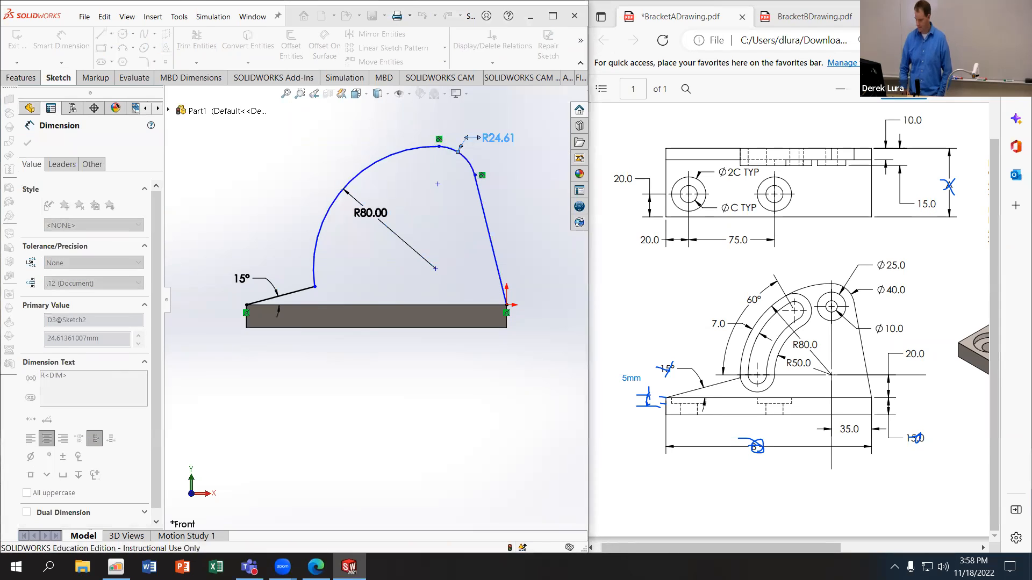
pyautogui.write('40')
pyautogui.press('Return')
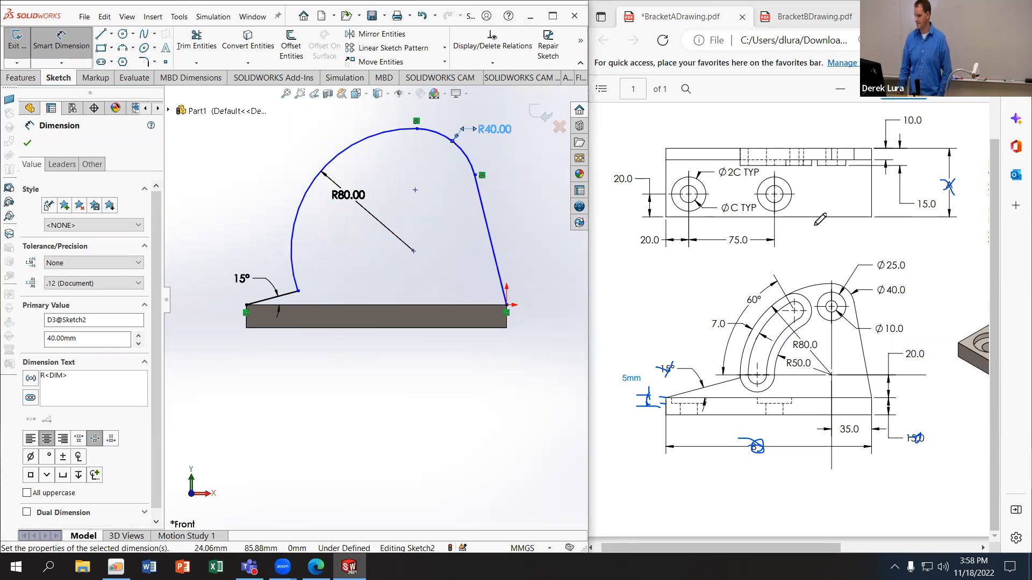
pyautogui.moveTo(796, 349); pyautogui.dragTo(804, 345)
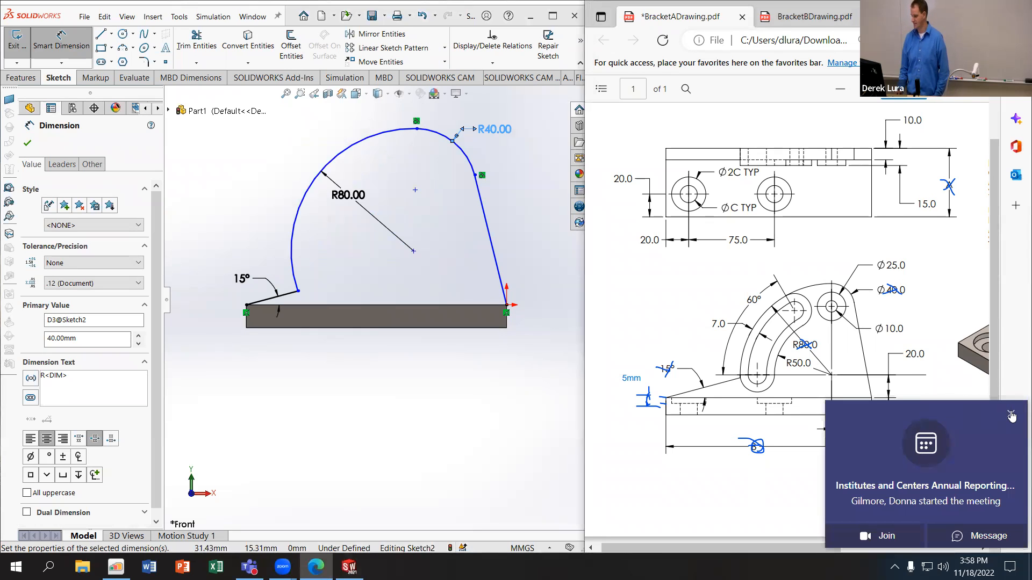
pyautogui.click(1011, 415)
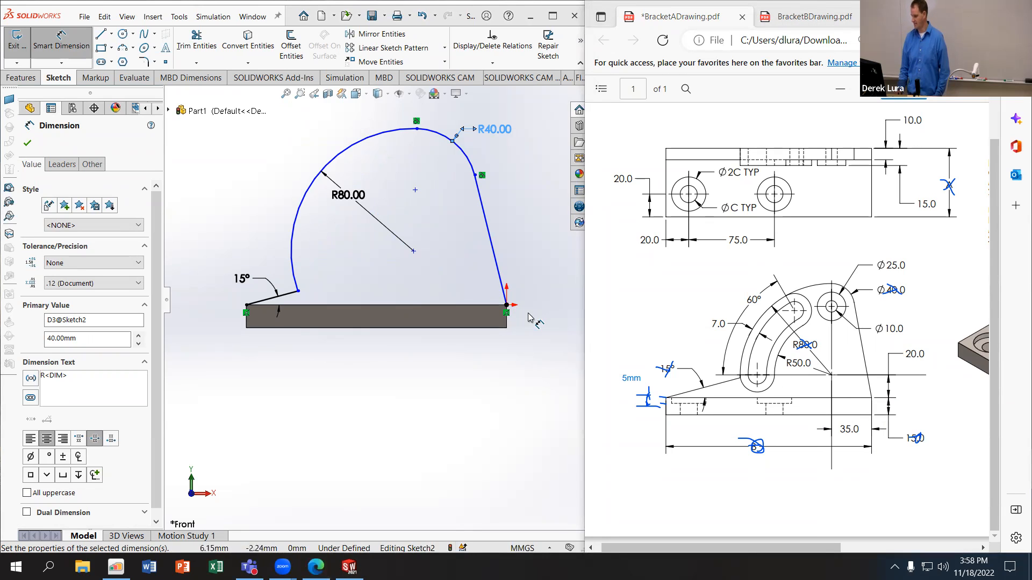
# Step: Dimension the horizontal distance from the large arc's centre to the origin at 35 mm
pyautogui.click(65, 48)
pyautogui.click(48, 40)
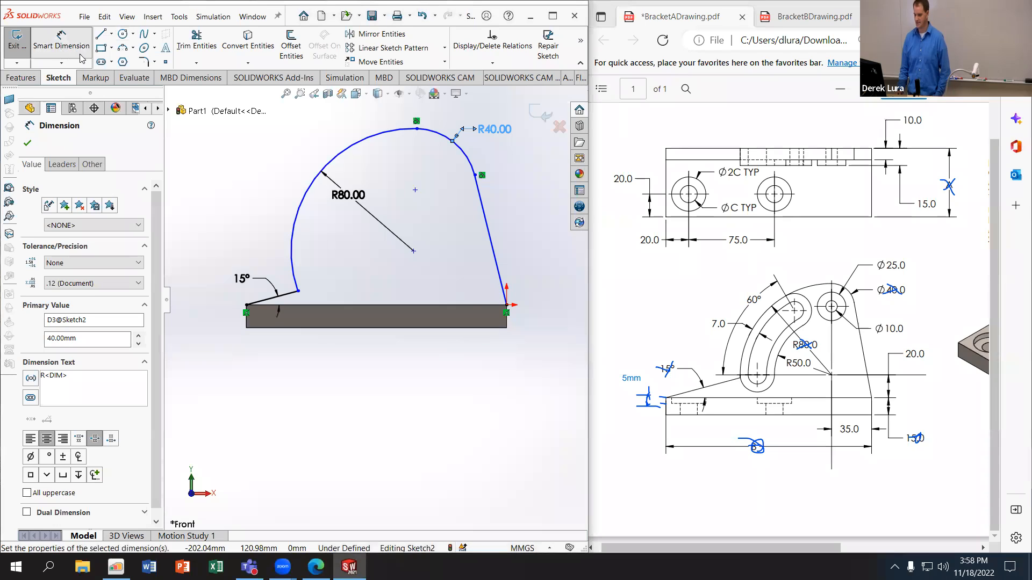
pyautogui.click(414, 252)
pyautogui.click(506, 304)
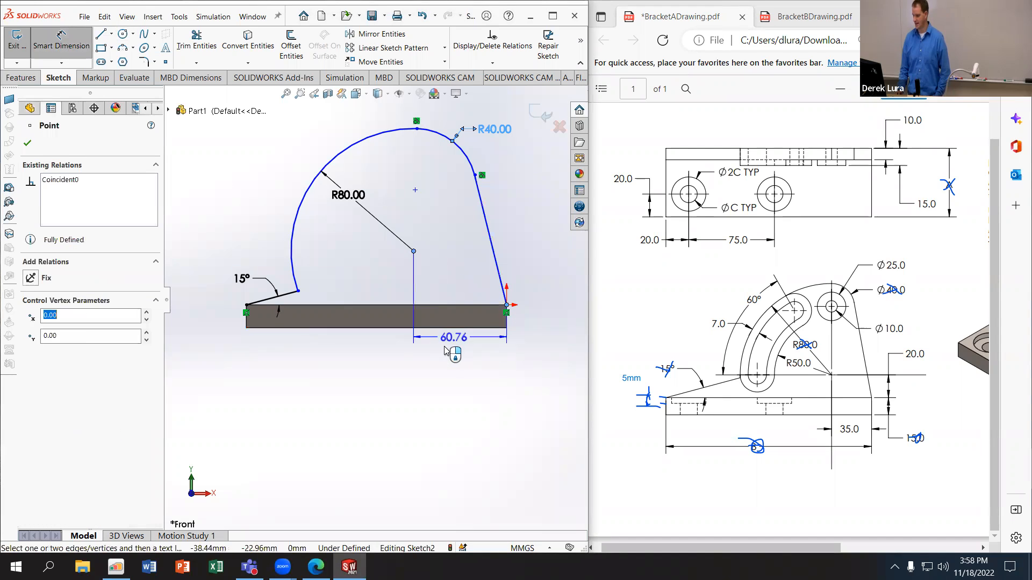
pyautogui.click(457, 359)
pyautogui.write('35')
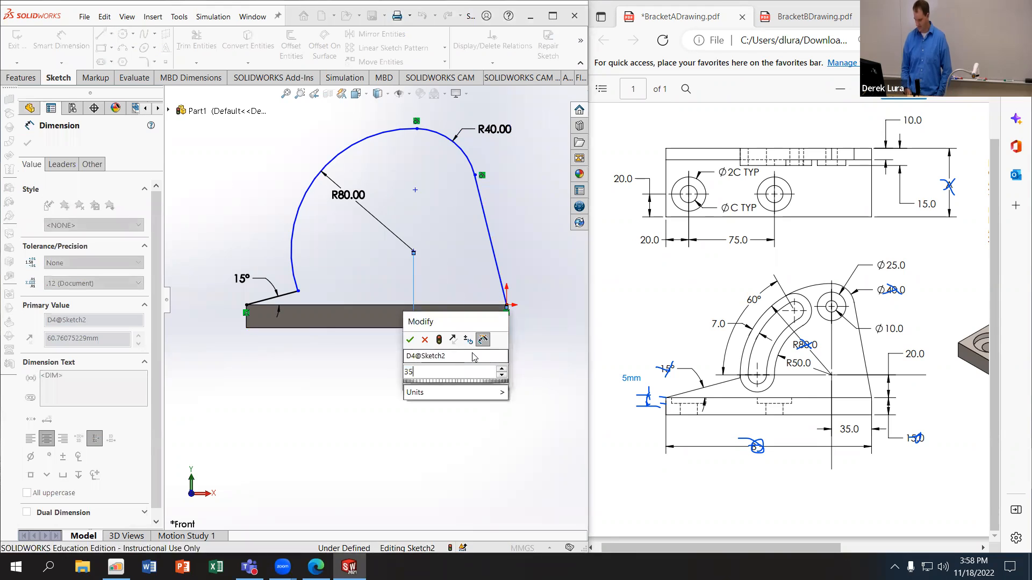
pyautogui.press('Return')
# Step: Dimension the large arc's centre 20 mm above the plate's top edge and mark off 35.0 and 20.0 on the PDF drawing
pyautogui.click(480, 305)
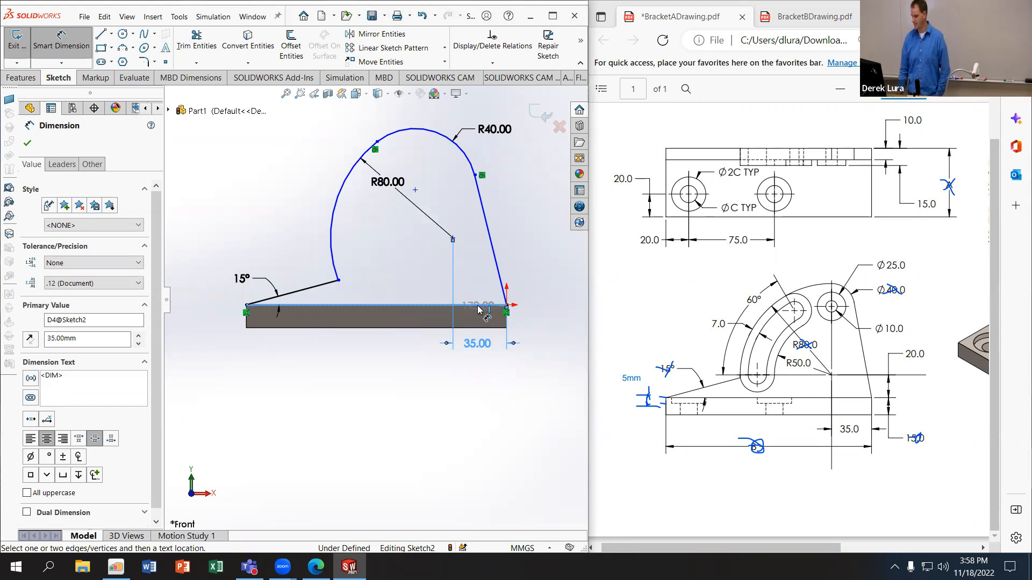
pyautogui.click(452, 238)
pyautogui.click(532, 271)
pyautogui.write('2')
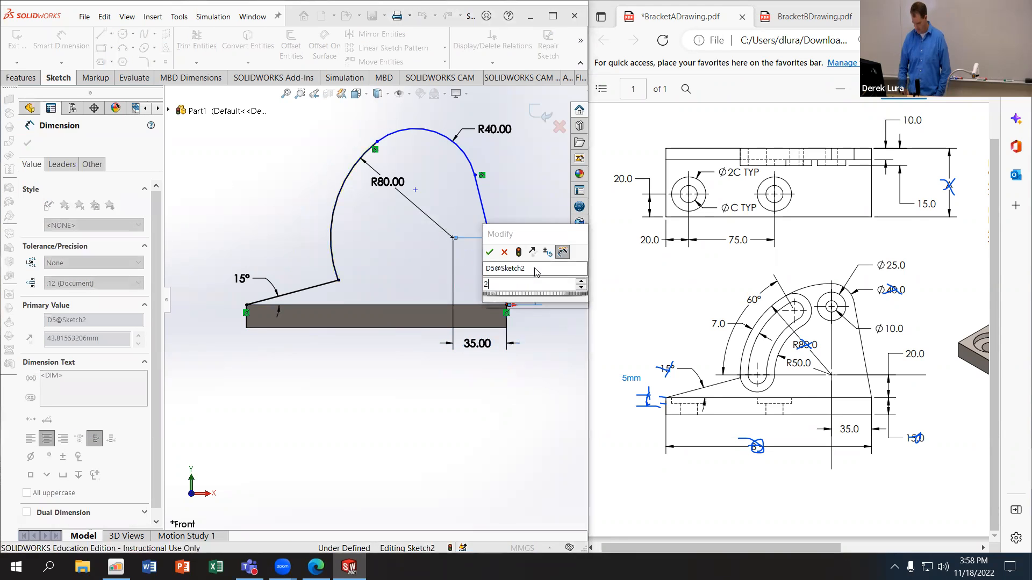
pyautogui.write('0')
pyautogui.press('Return')
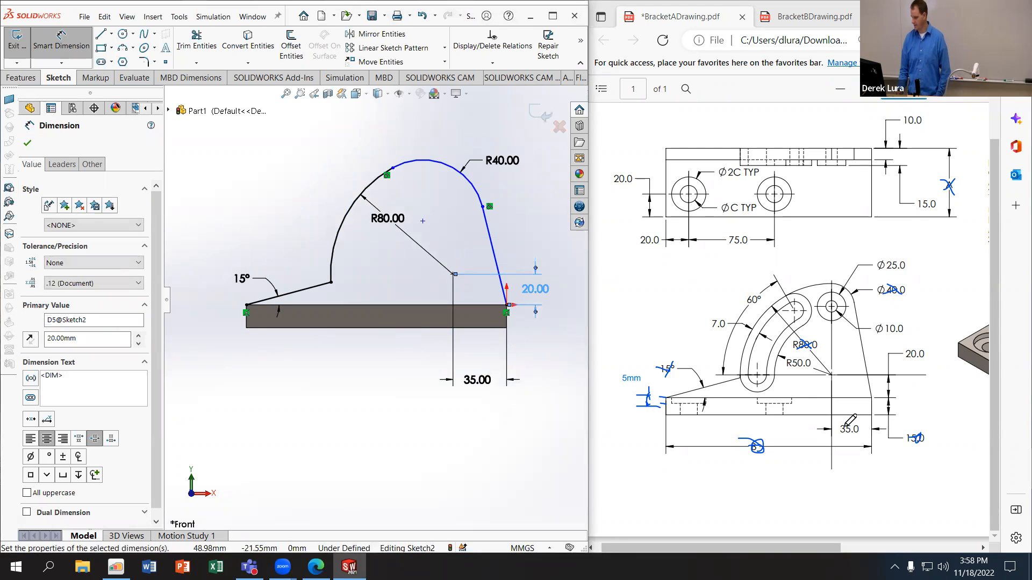
pyautogui.moveTo(845, 427); pyautogui.dragTo(855, 426)
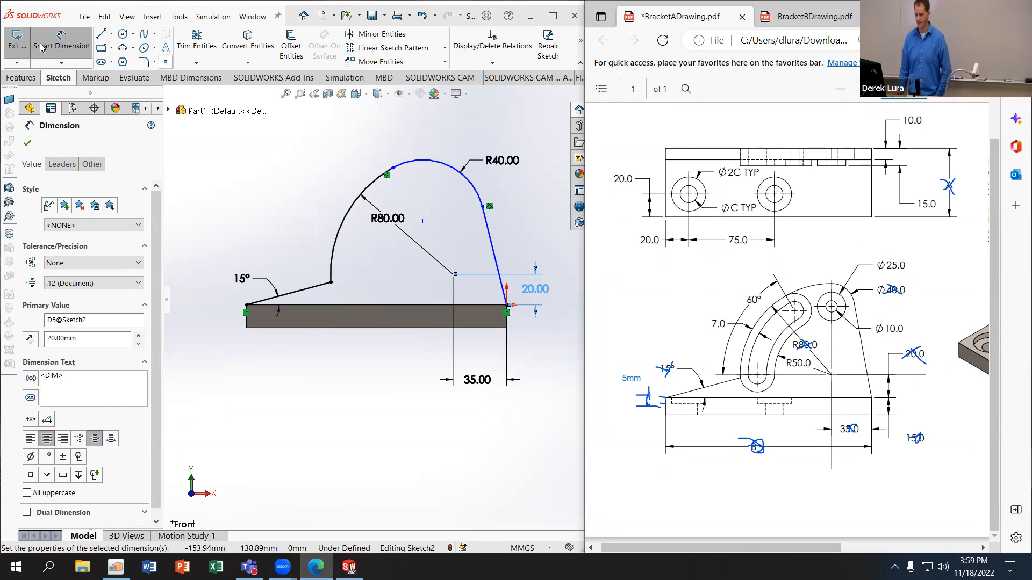
# Step: Add a vertical relation between the centre points of the small and large arcs
pyautogui.press('Escape')
pyautogui.click(423, 221)
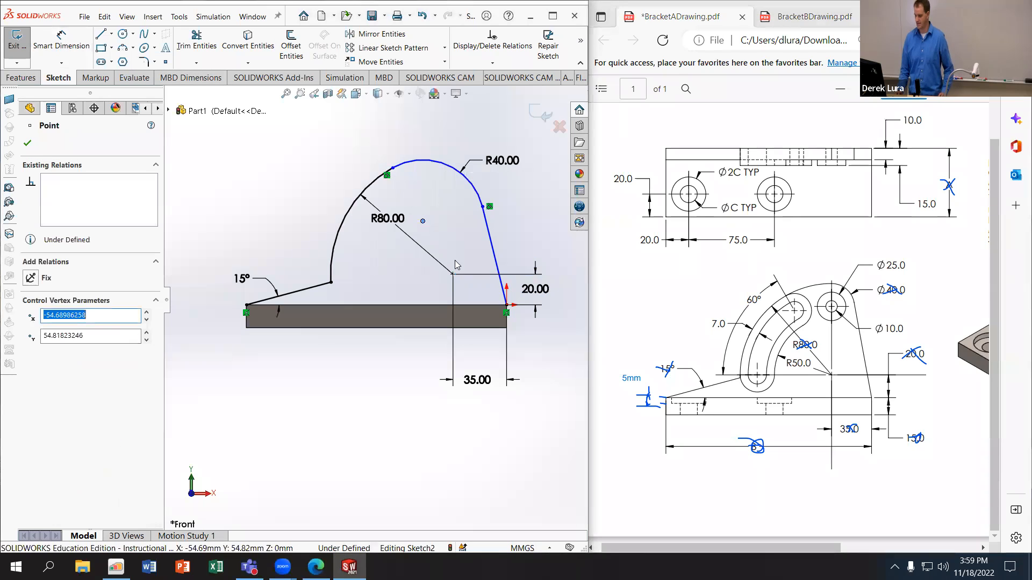
pyautogui.keyDown('ctrl'); pyautogui.click(453, 275); pyautogui.keyUp('ctrl')
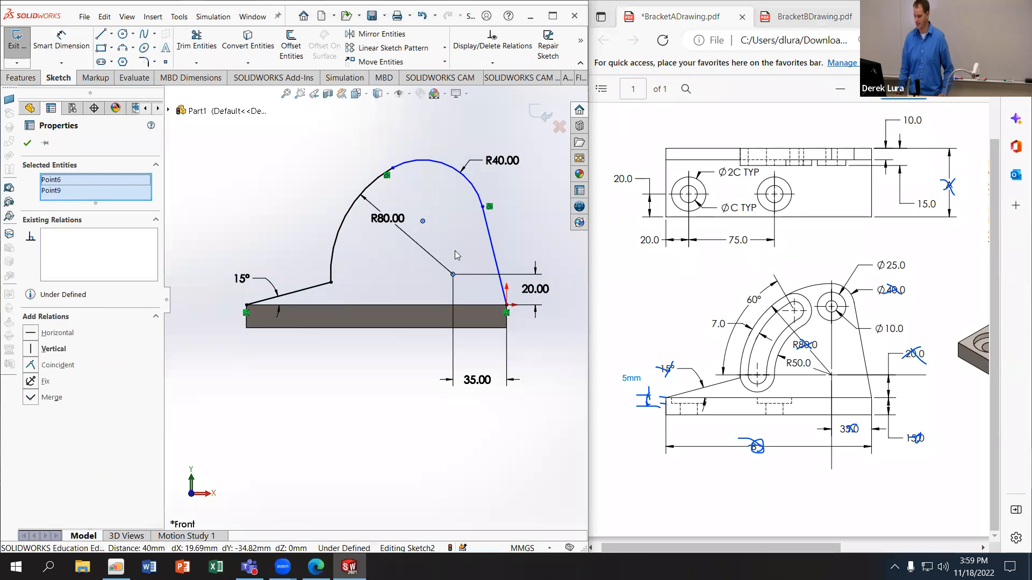
pyautogui.click(30, 350)
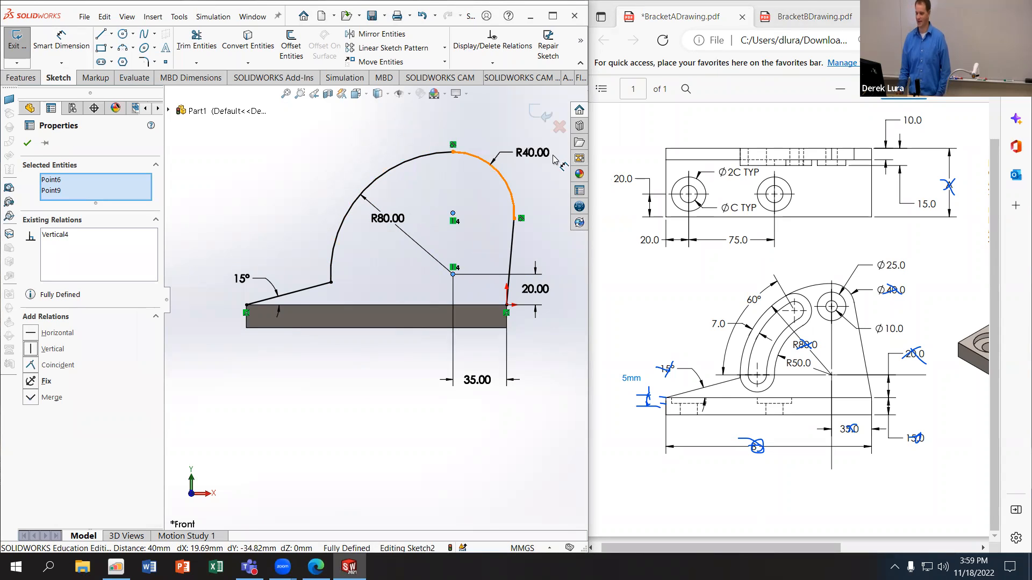
# Step: Set the small top arc's radius to 20 mm and underline the Ø40.0 callout on the PDF drawing
pyautogui.doubleClick(536, 153)
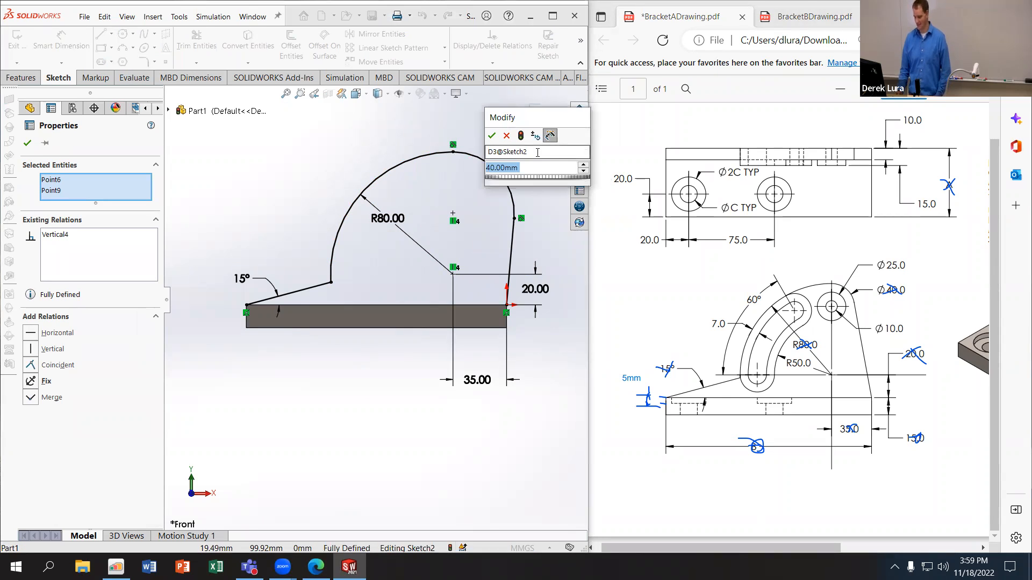
pyautogui.write('20')
pyautogui.press('Return')
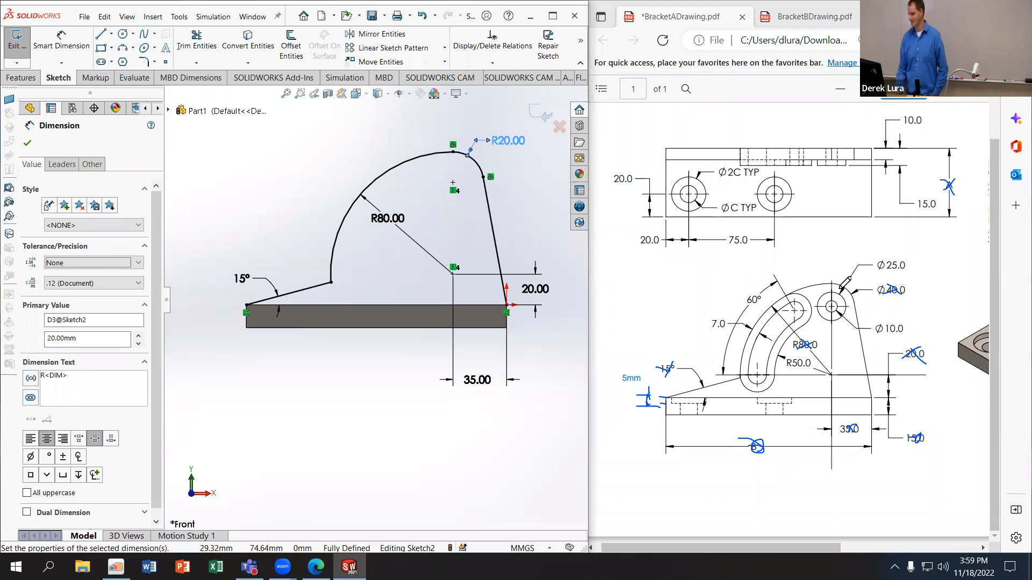
pyautogui.moveTo(885, 299); pyautogui.dragTo(905, 300)
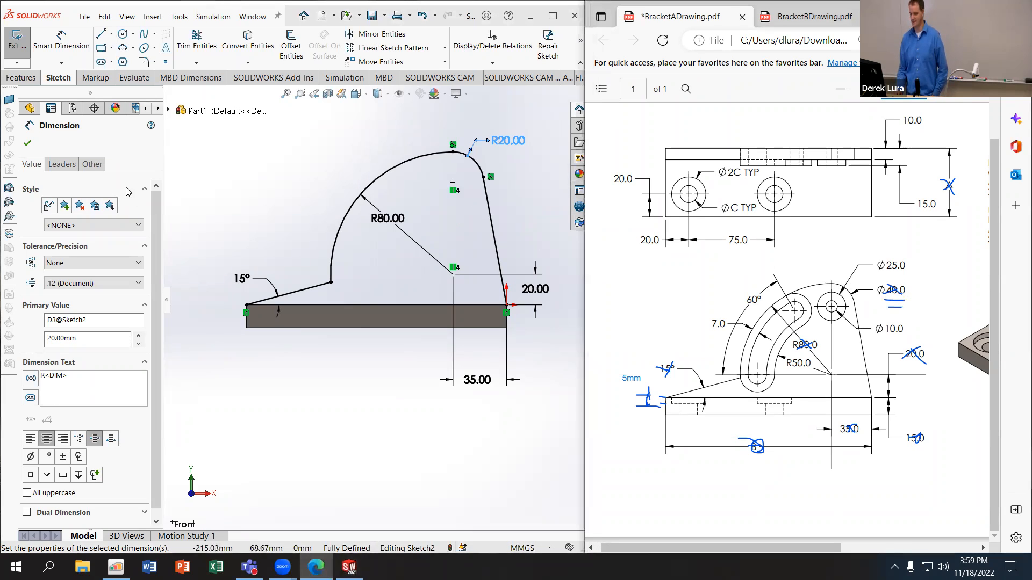
# Step: Display the small top arc's radius dimension as a diameter
pyautogui.click(61, 164)
pyautogui.click(69, 247)
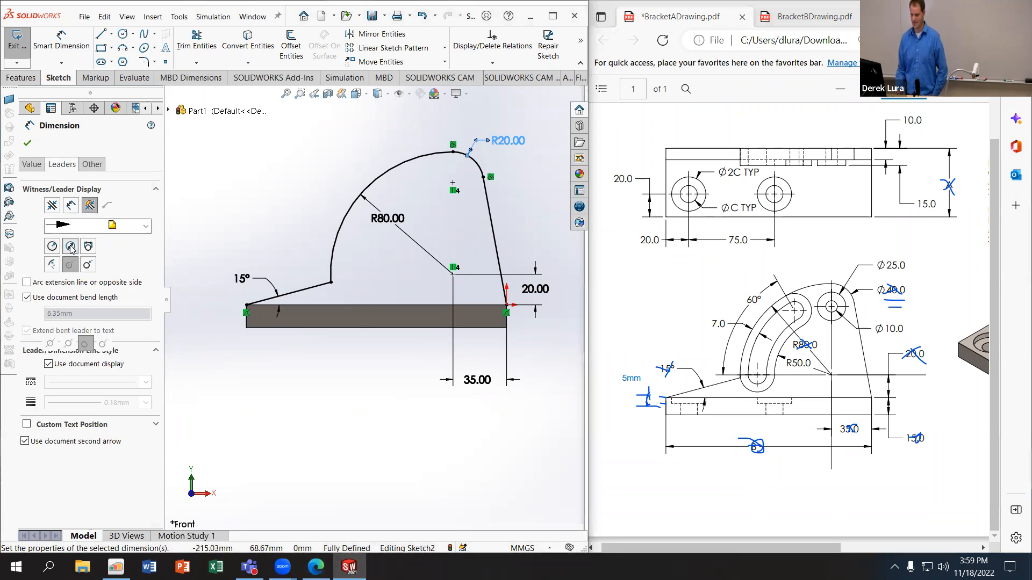
pyautogui.click(27, 143)
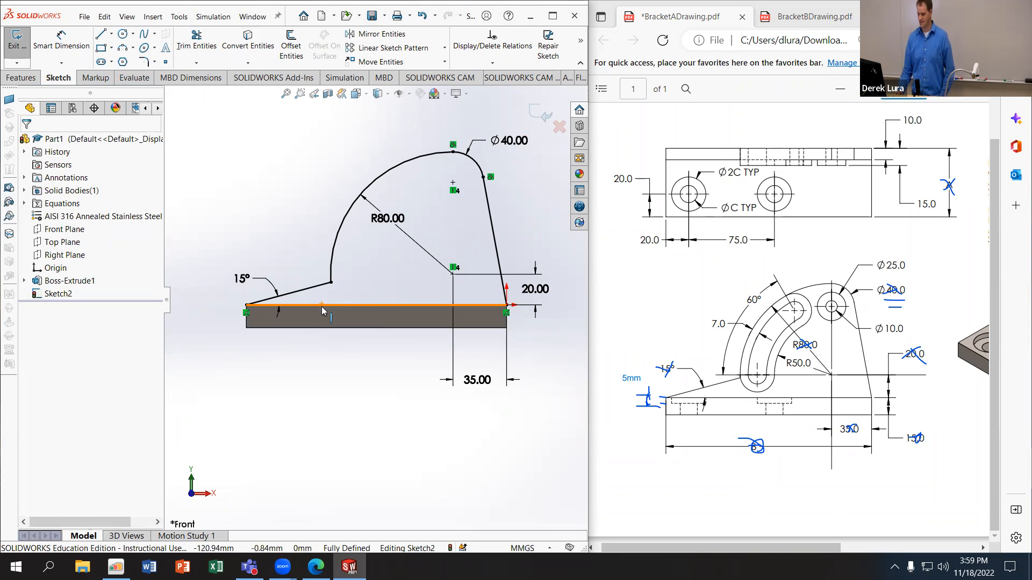
# Step: Close the profile by converting the plate's top edge into a sketch line
pyautogui.click(248, 46)
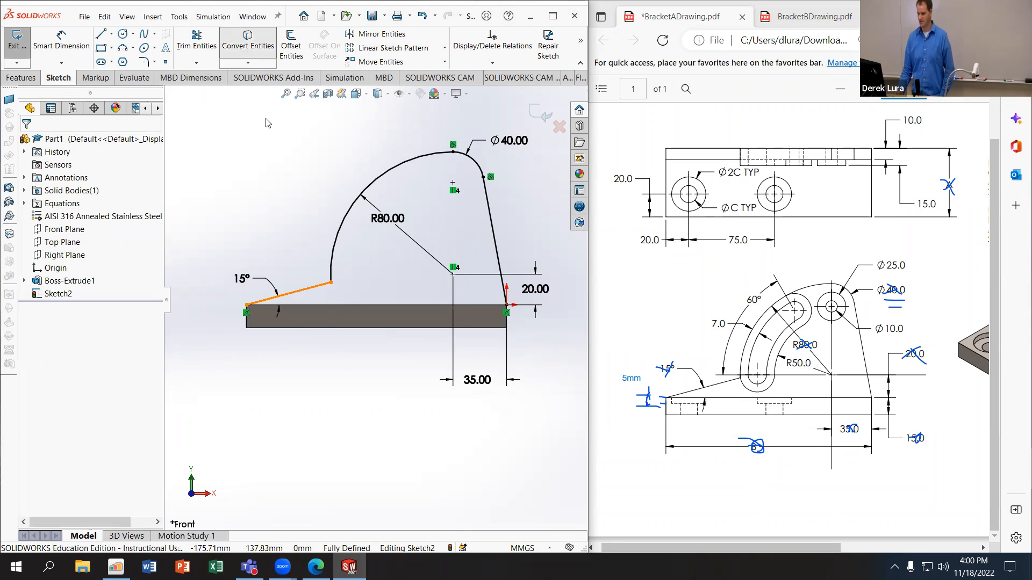
pyautogui.click(358, 306)
pyautogui.click(28, 144)
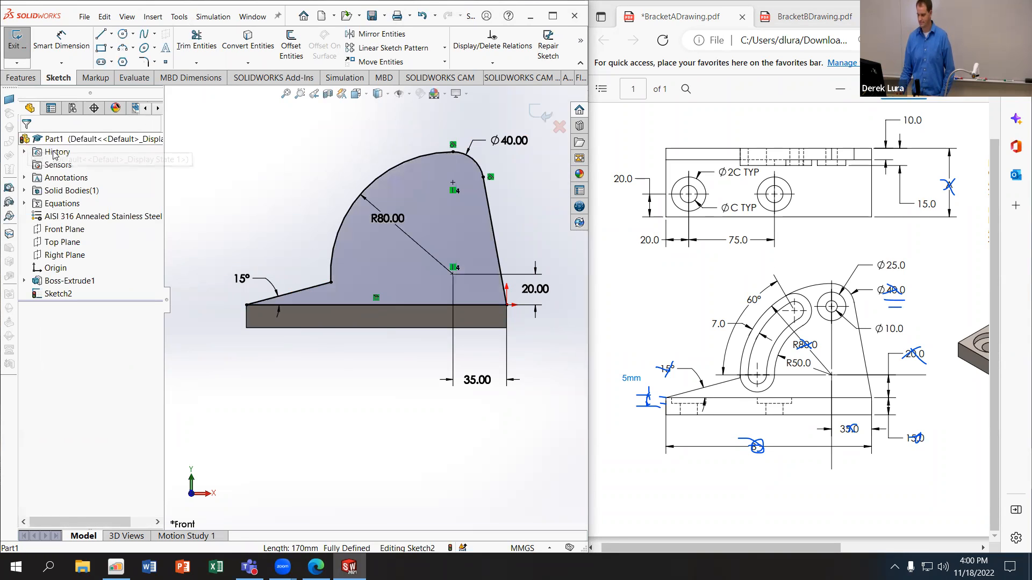
# Step: Extrude the upright profile 10 mm and strike out the 10.0 dimension on the PDF drawing
pyautogui.click(16, 78)
pyautogui.click(22, 47)
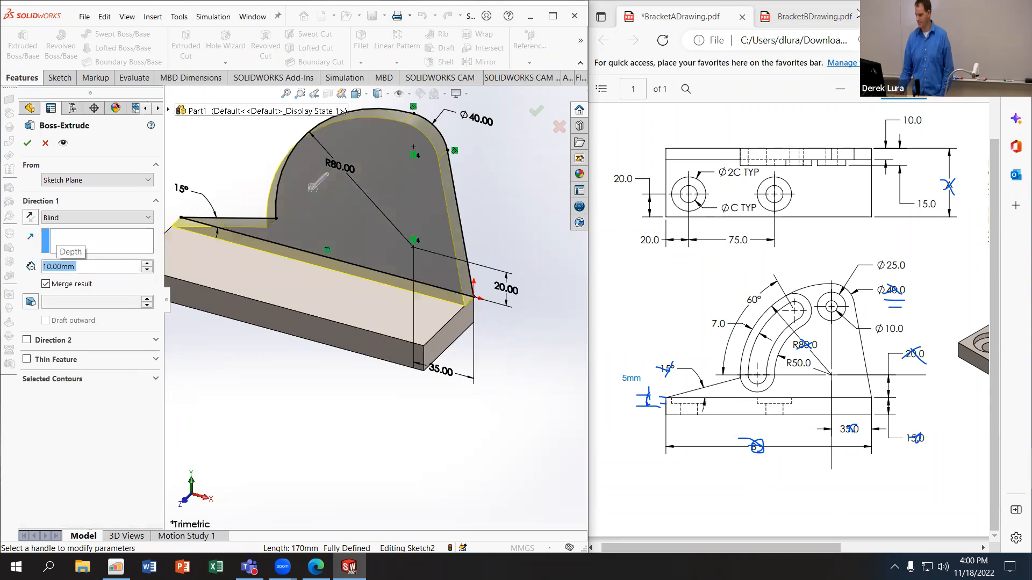
pyautogui.click(918, 121)
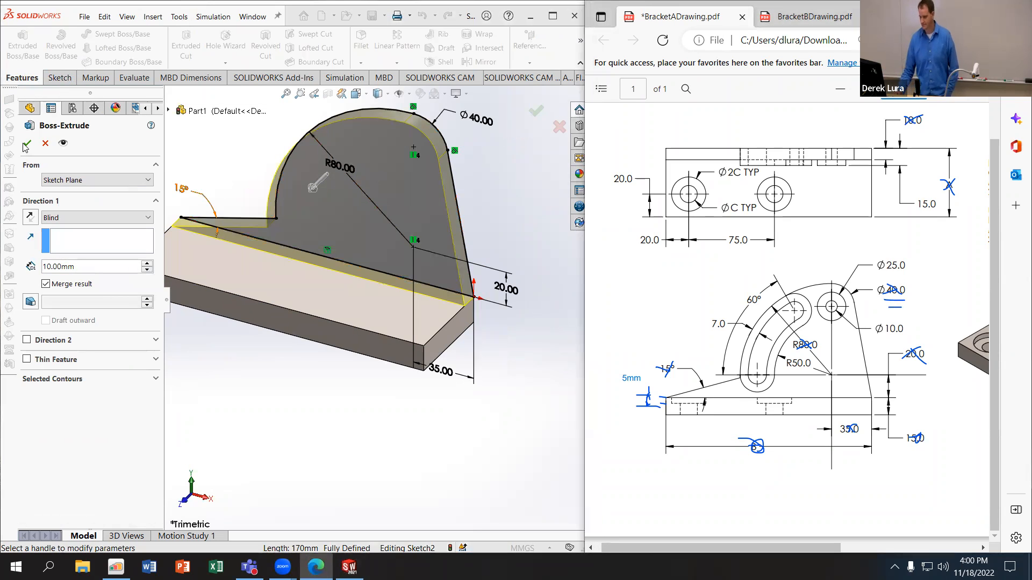
pyautogui.click(27, 142)
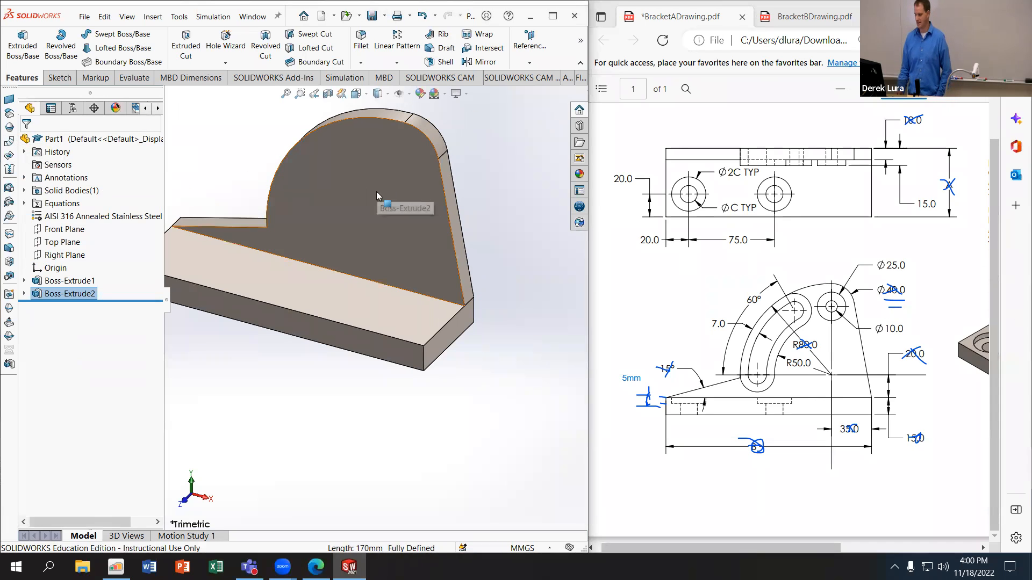
# Step: On the Front Plane, sketch a centerpoint arc slot centred at the large arc's centre, with about 68 mm radius, 36° angle and 18 mm width
pyautogui.click(48, 230)
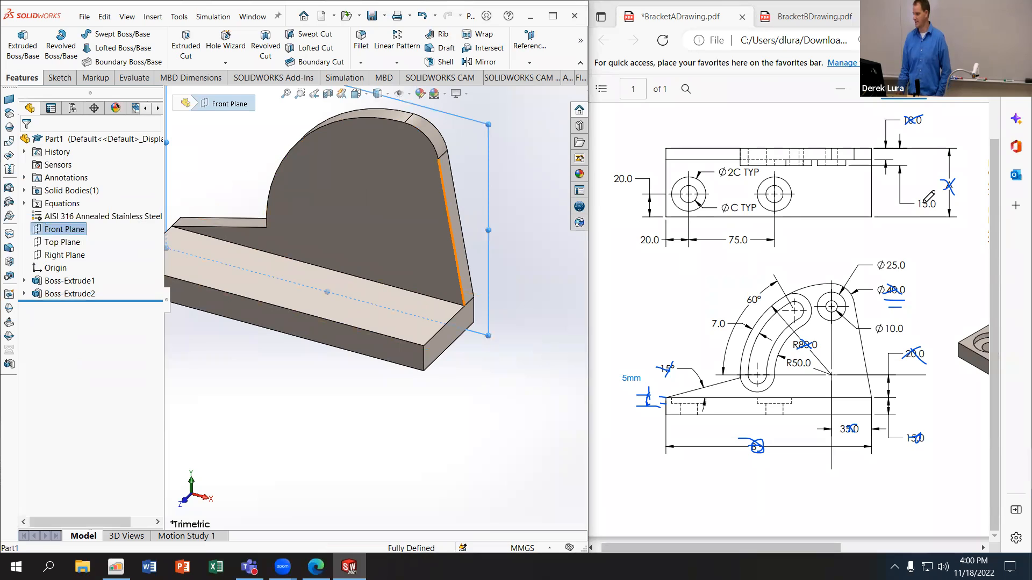
pyautogui.click(24, 50)
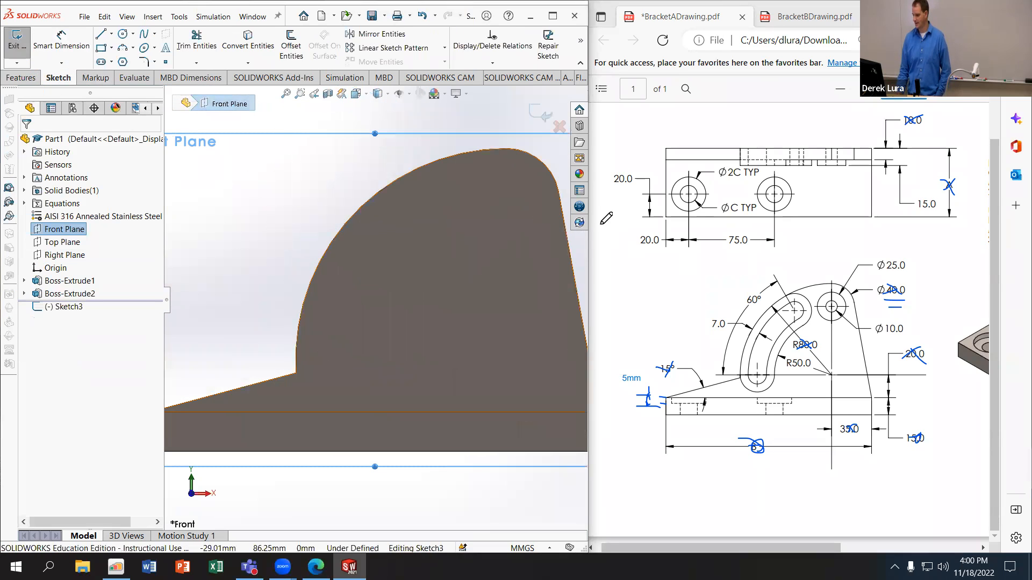
pyautogui.click(112, 62)
pyautogui.click(110, 116)
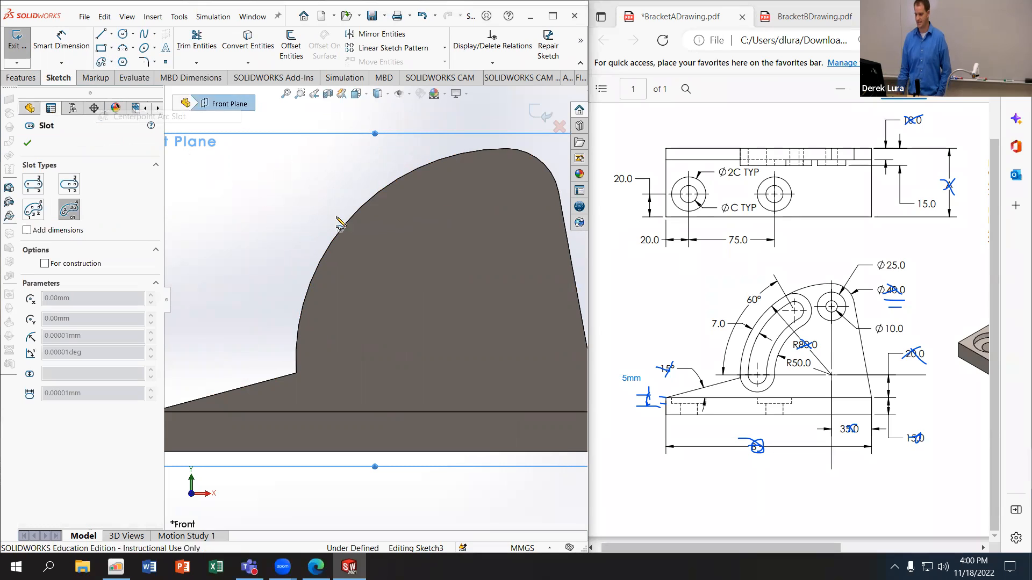
pyautogui.click(507, 359)
pyautogui.click(343, 291)
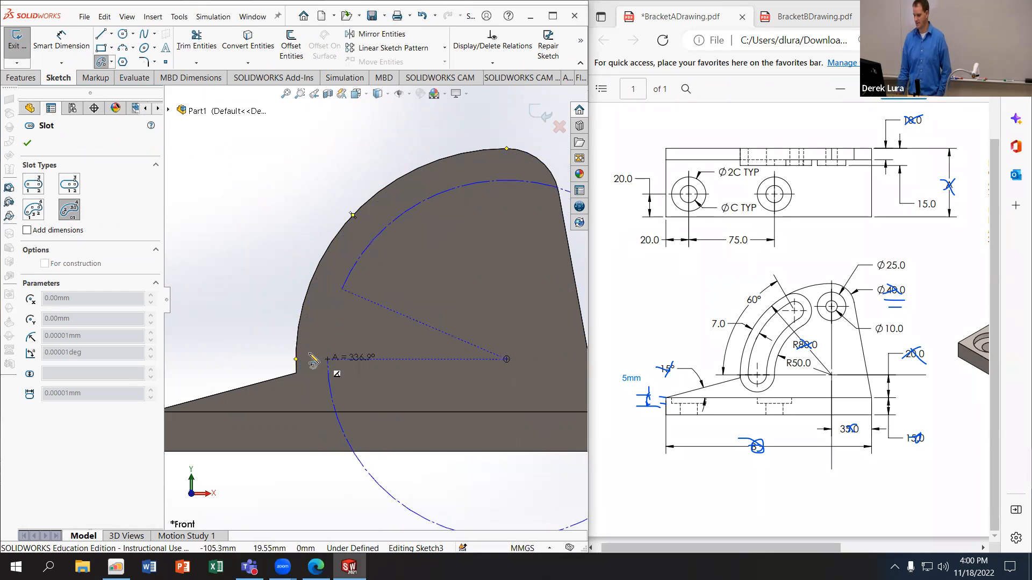
pyautogui.click(415, 206)
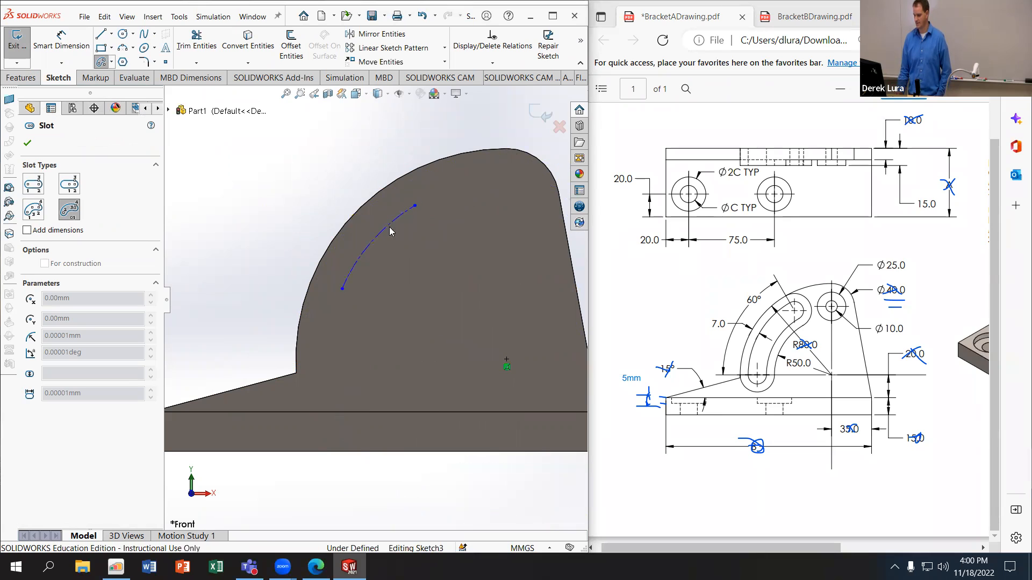
pyautogui.click(414, 240)
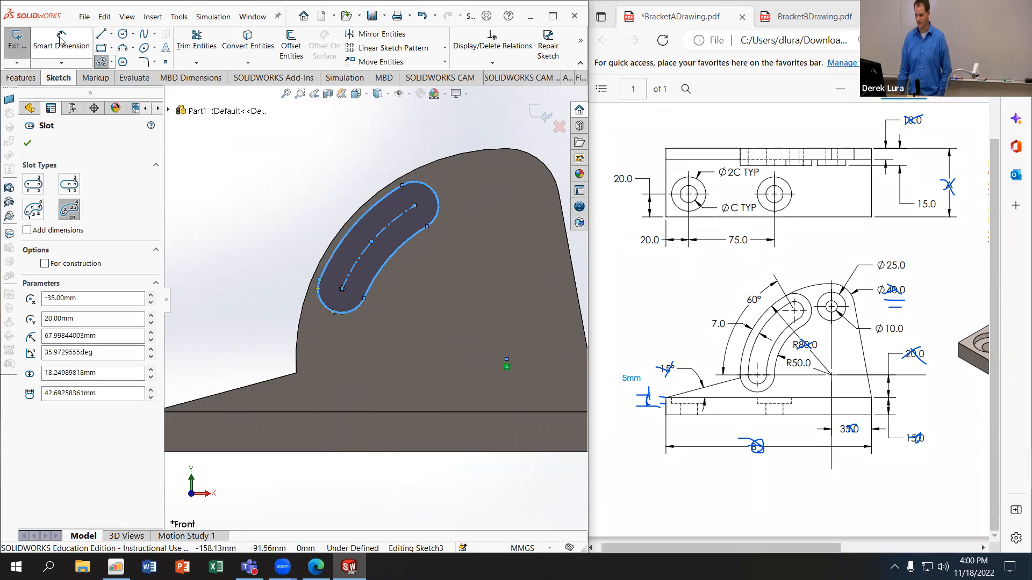
pyautogui.click(102, 62)
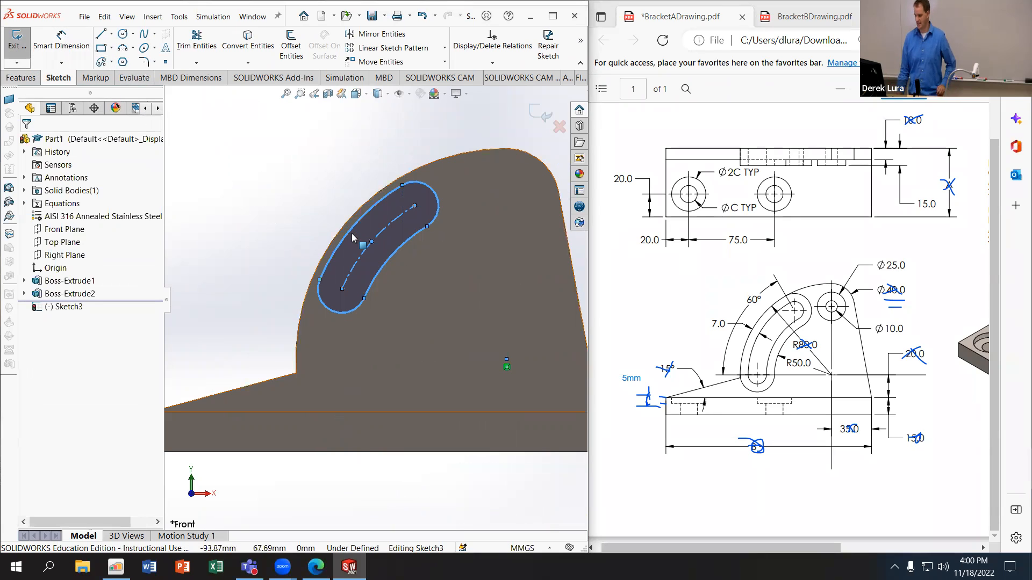
# Step: Constrain the slot's outer arc to lie on the upright plate's large arc edge
pyautogui.click(338, 230)
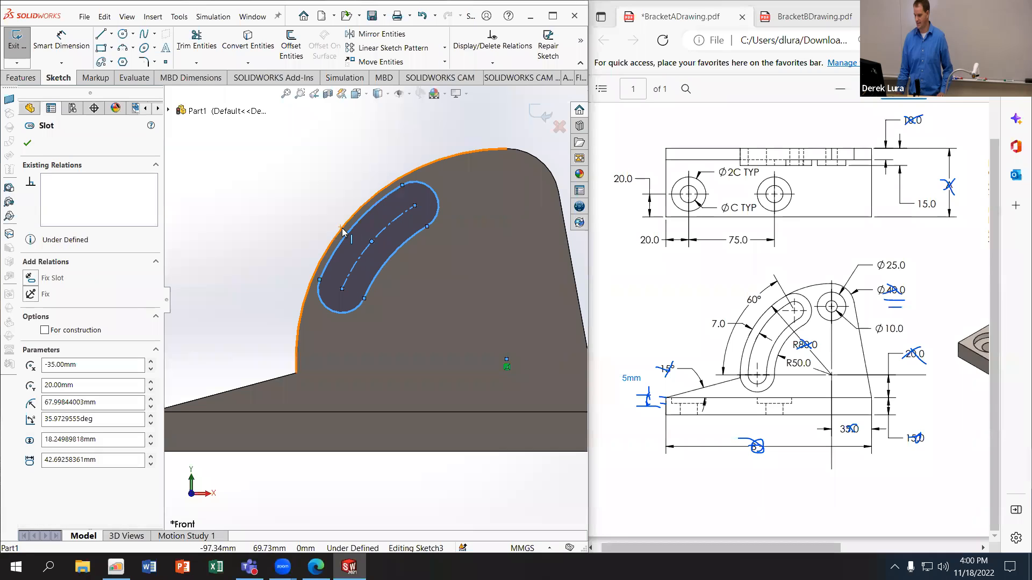
pyautogui.keyDown('ctrl'); pyautogui.click(342, 231); pyautogui.keyUp('ctrl')
pyautogui.press('Escape')
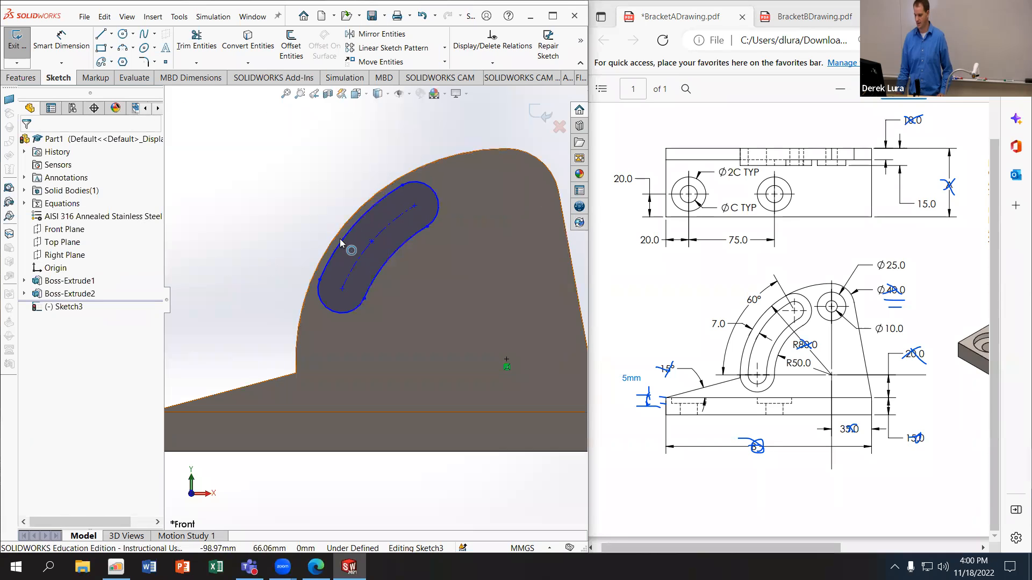
pyautogui.click(334, 243)
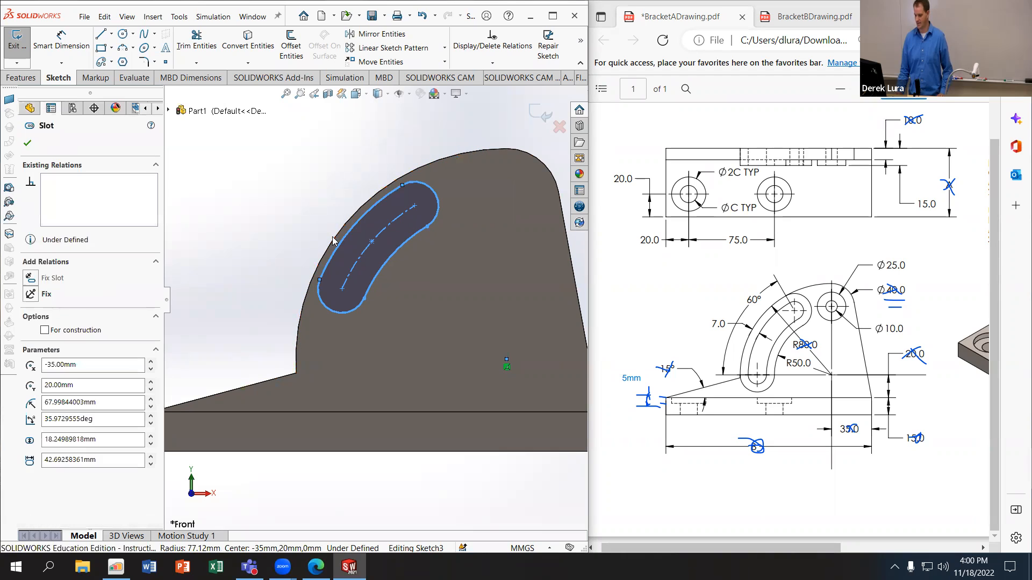
pyautogui.click(333, 240)
pyautogui.click(334, 242)
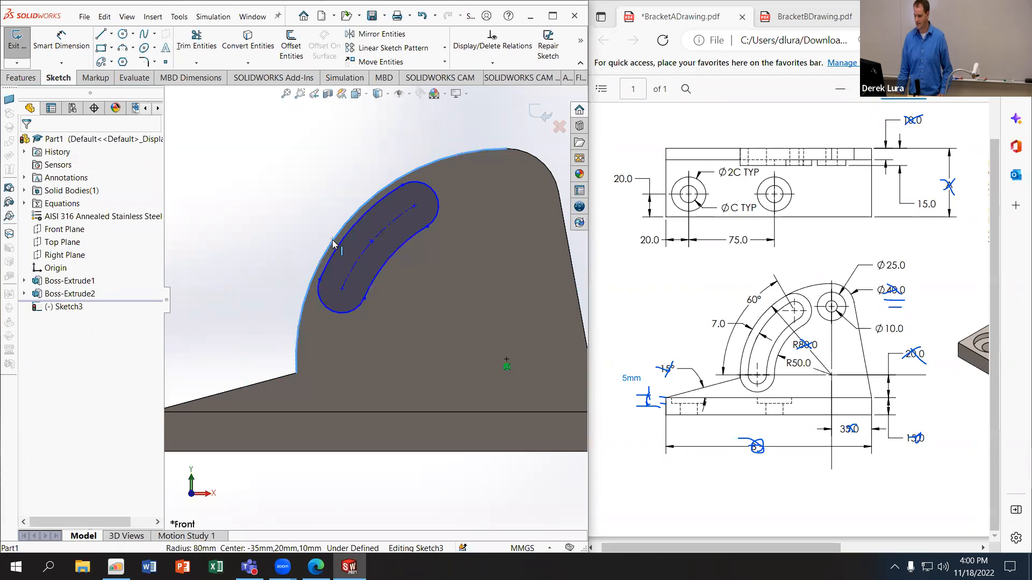
pyautogui.keyDown('ctrl'); pyautogui.click(336, 247); pyautogui.keyUp('ctrl')
pyautogui.click(30, 349)
pyautogui.click(249, 289)
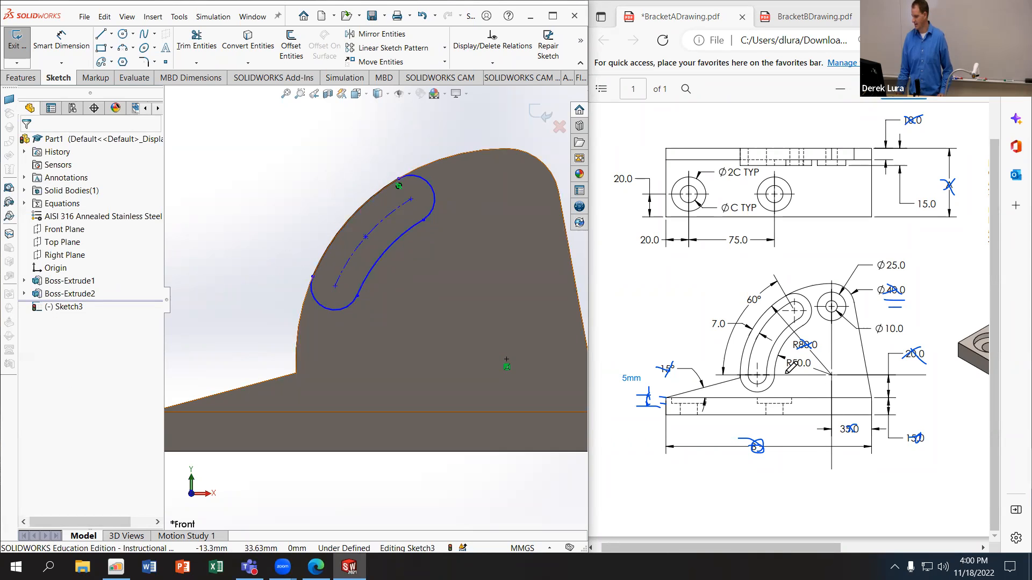
pyautogui.click(337, 296)
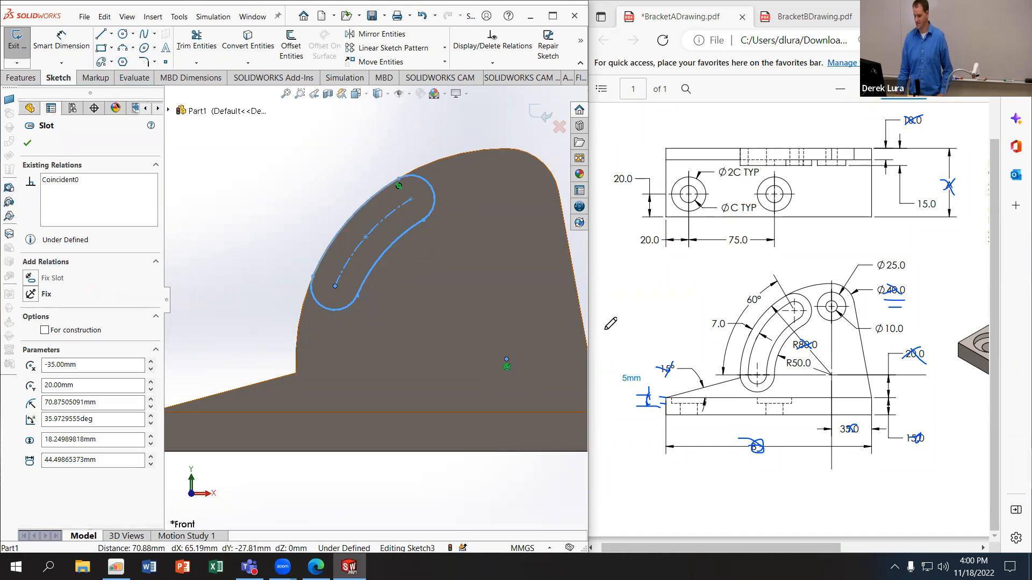
pyautogui.click(330, 321)
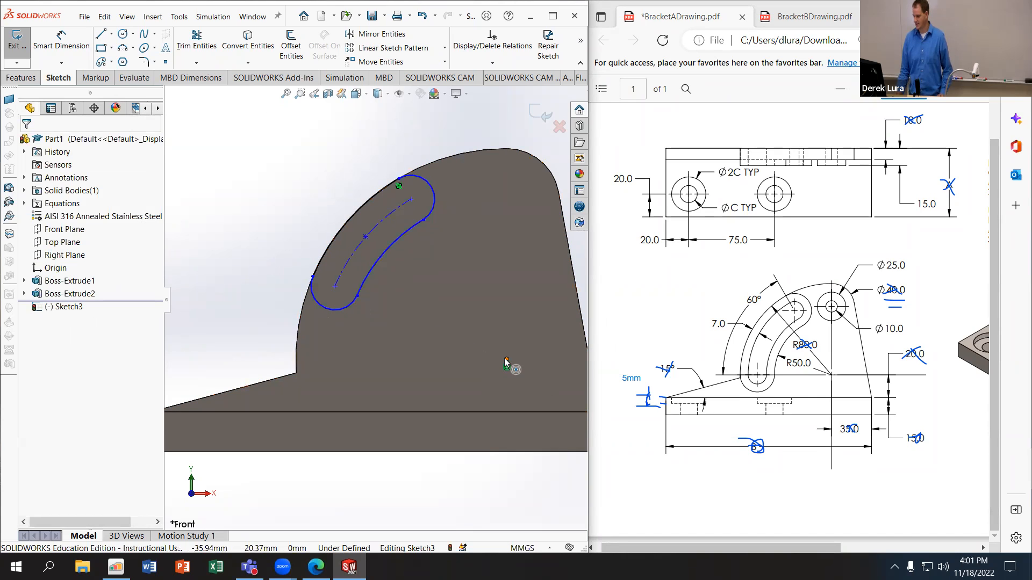
pyautogui.click(334, 290)
pyautogui.keyDown('ctrl'); pyautogui.click(334, 287); pyautogui.keyUp('ctrl')
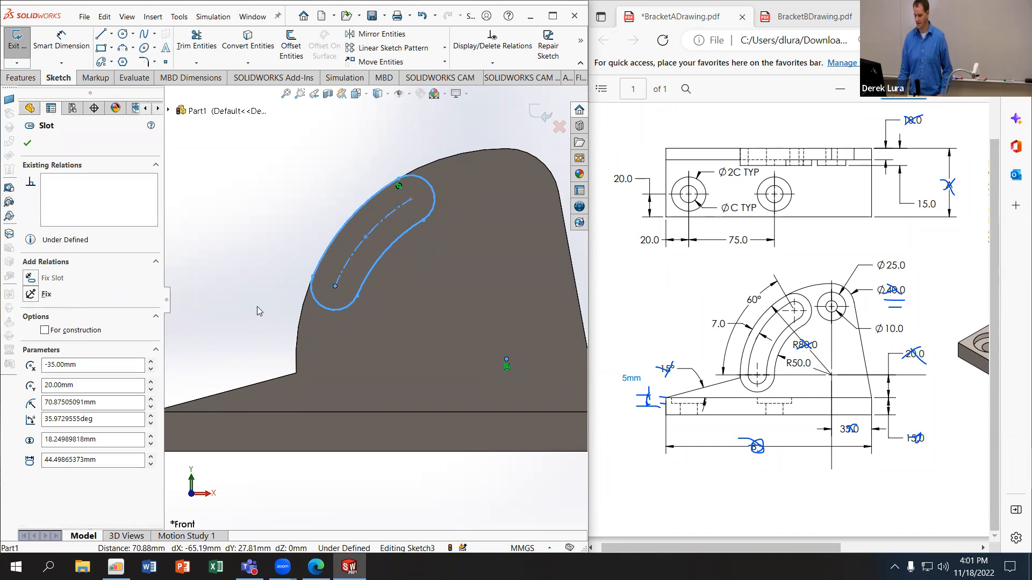
pyautogui.click(255, 324)
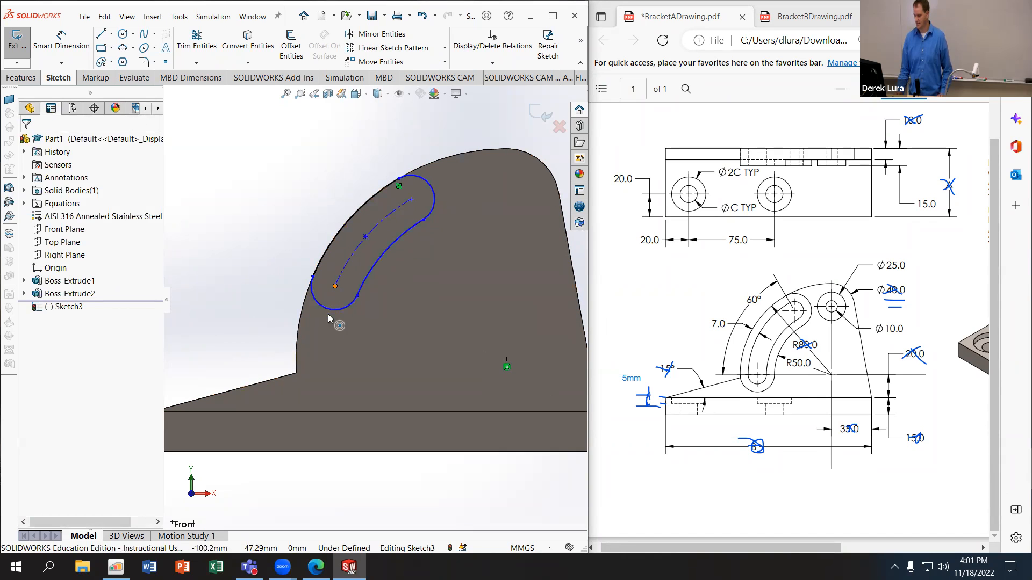
# Step: Stretch the slot's lower end downward and draw construction lines from both slot end centres to the arc's centre
pyautogui.moveTo(335, 287); pyautogui.dragTo(324, 344)
pyautogui.click(123, 34)
pyautogui.click(112, 34)
pyautogui.click(122, 59)
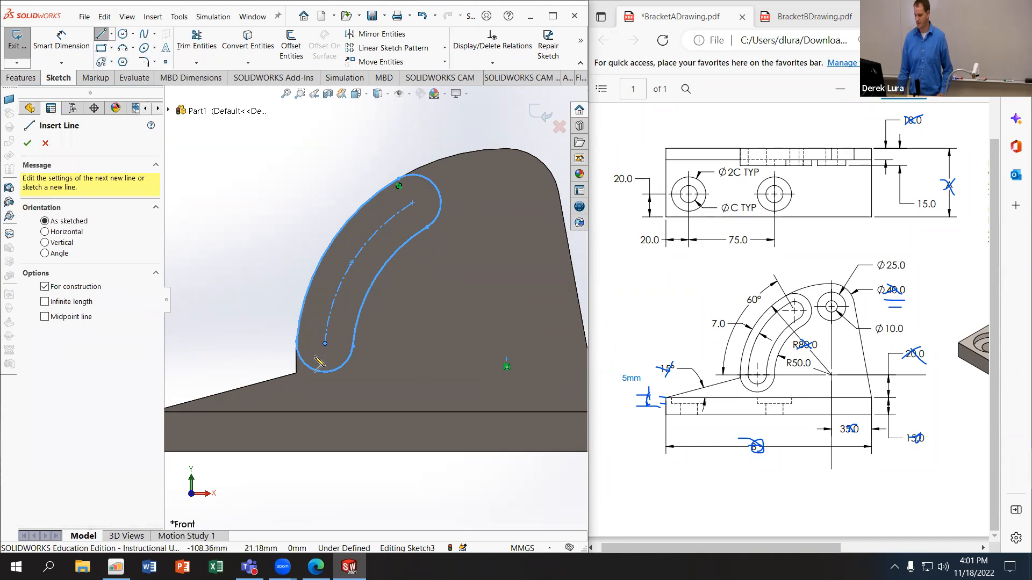
pyautogui.click(325, 344)
pyautogui.click(506, 359)
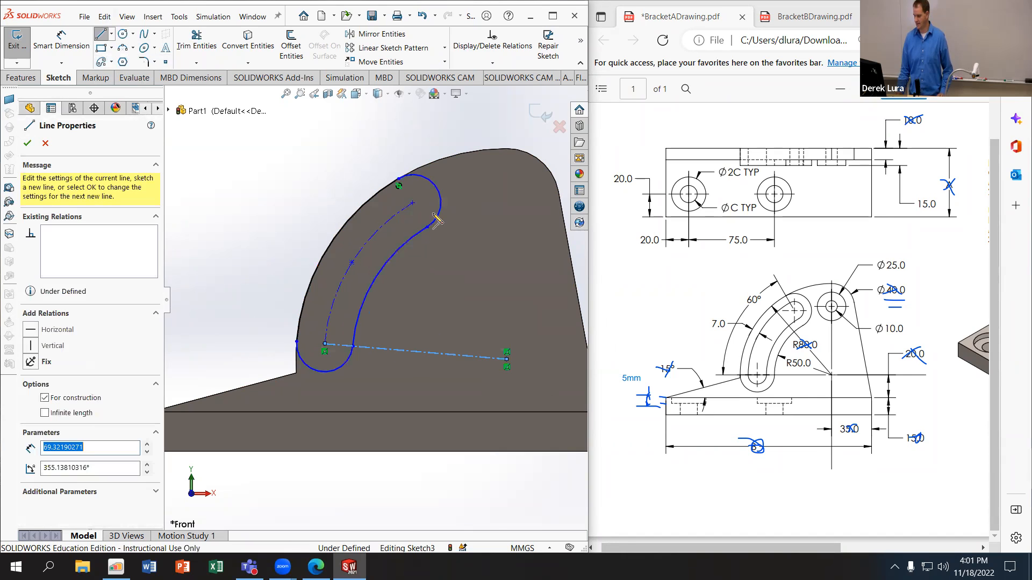
pyautogui.click(413, 203)
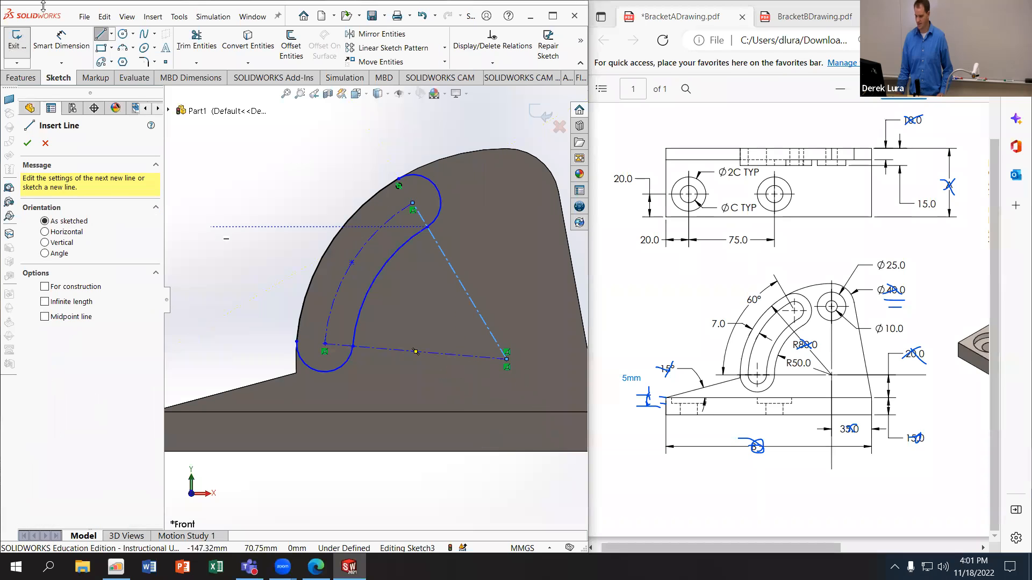
pyautogui.click(100, 35)
# Step: Make the construction line to the slot's lower end horizontal
pyautogui.click(430, 353)
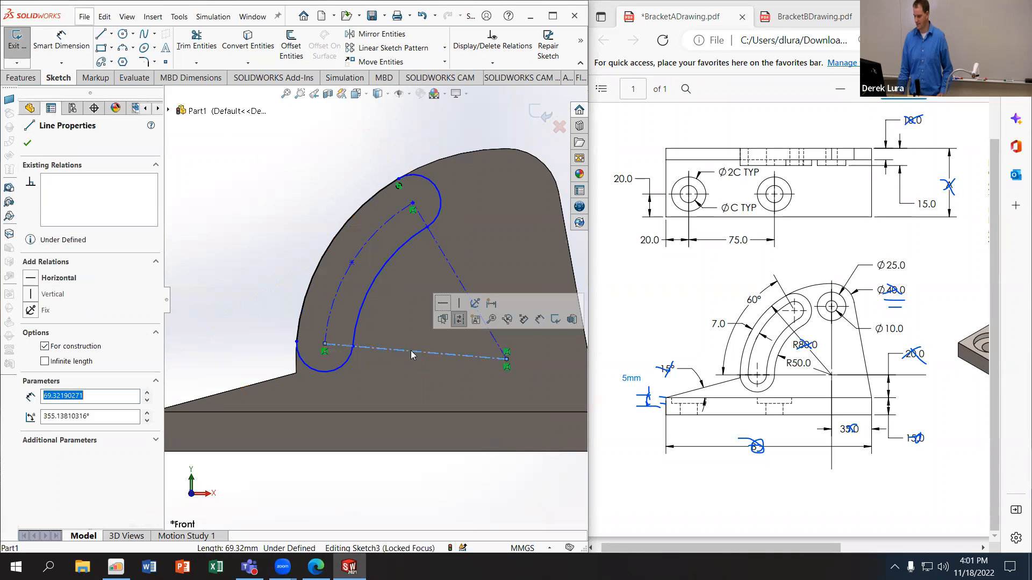
pyautogui.click(31, 278)
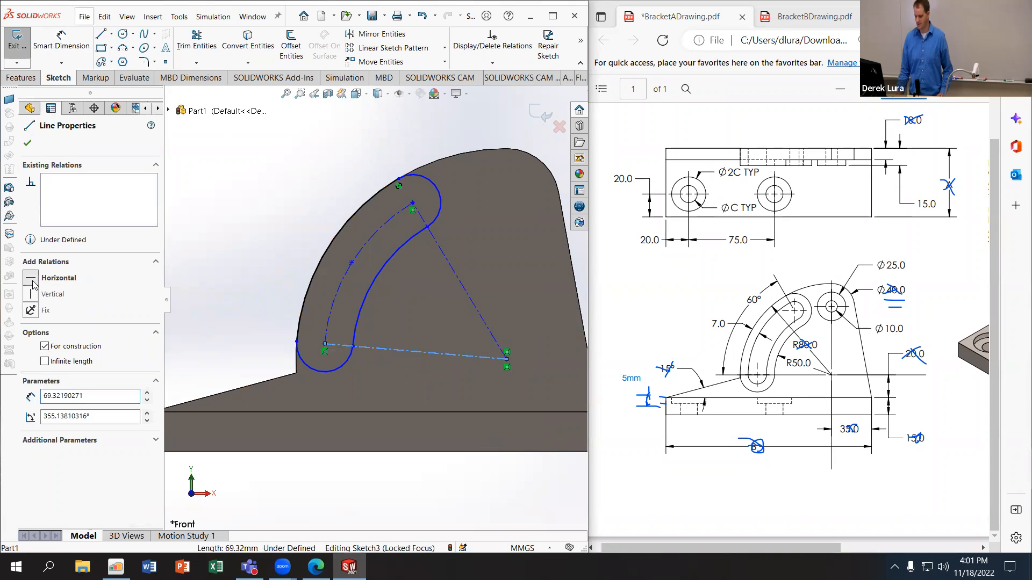
pyautogui.click(235, 212)
# Step: Dimension the angle between the two construction lines at 60°
pyautogui.click(60, 41)
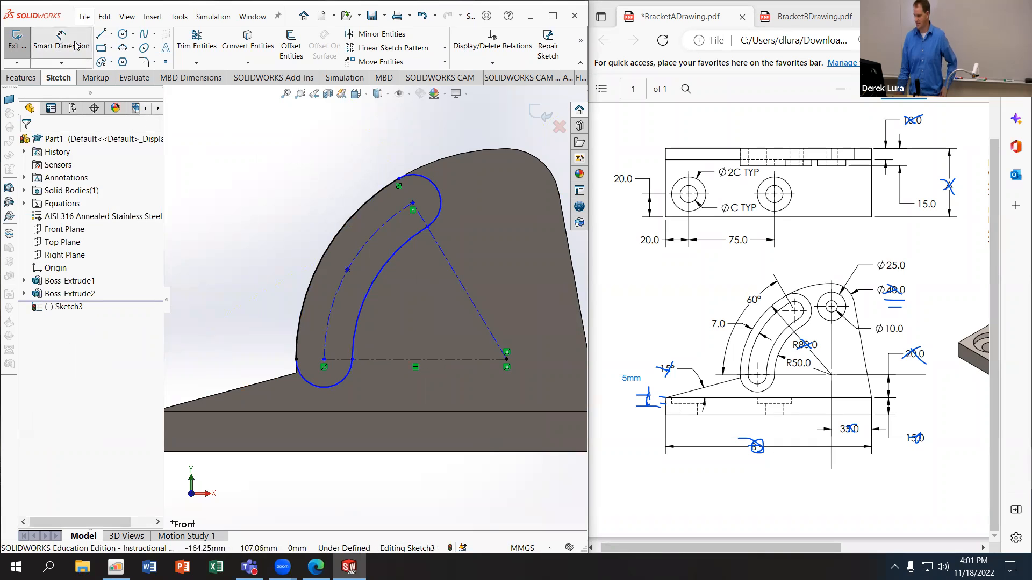
pyautogui.click(415, 360)
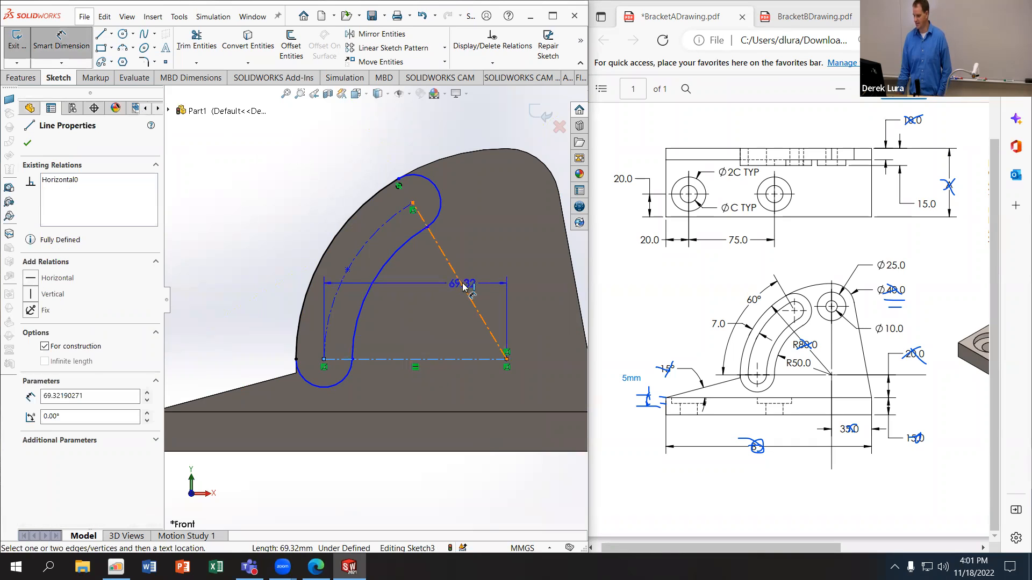
pyautogui.click(462, 288)
pyautogui.click(282, 251)
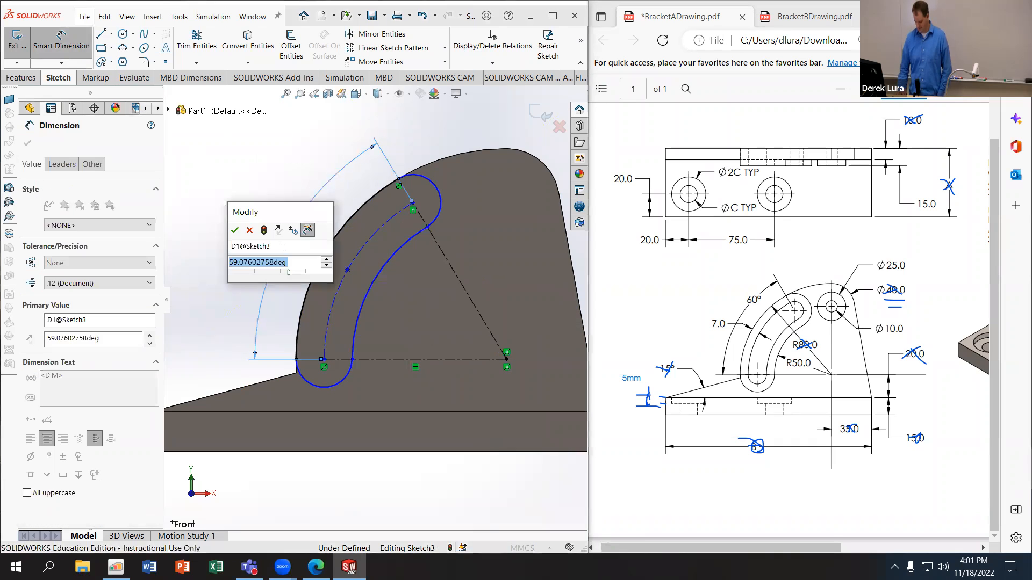
pyautogui.write('60')
pyautogui.press('Return')
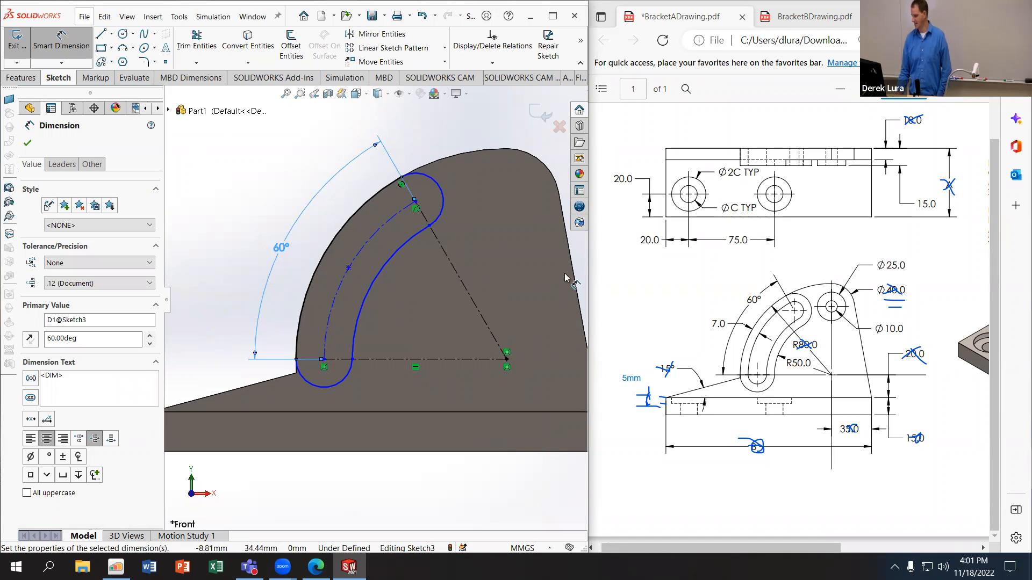
# Step: Set the slot's inner arc radius to 50 mm and strike out the 60° and R50.0 dimensions on the PDF drawing
pyautogui.click(77, 44)
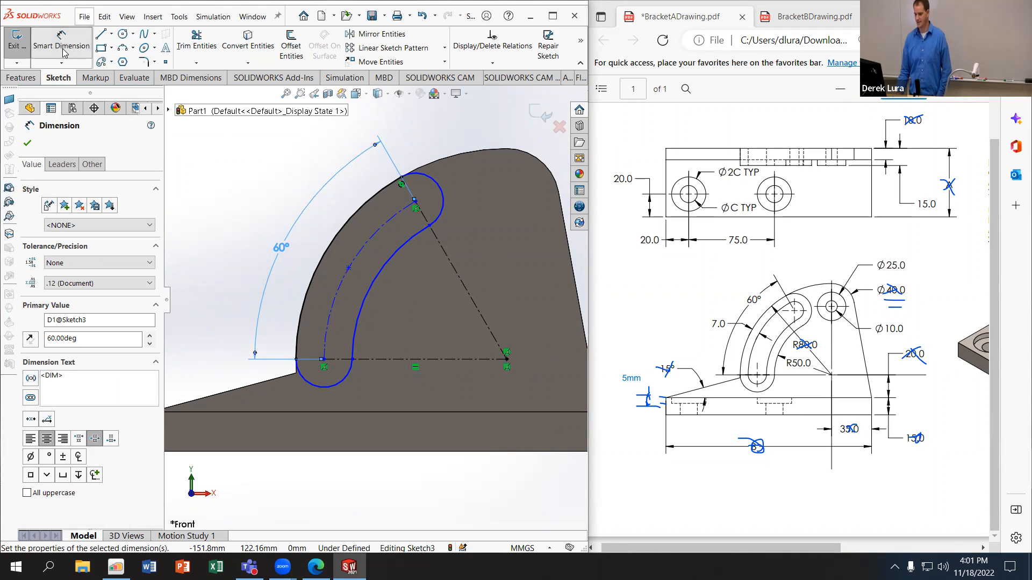
pyautogui.click(357, 314)
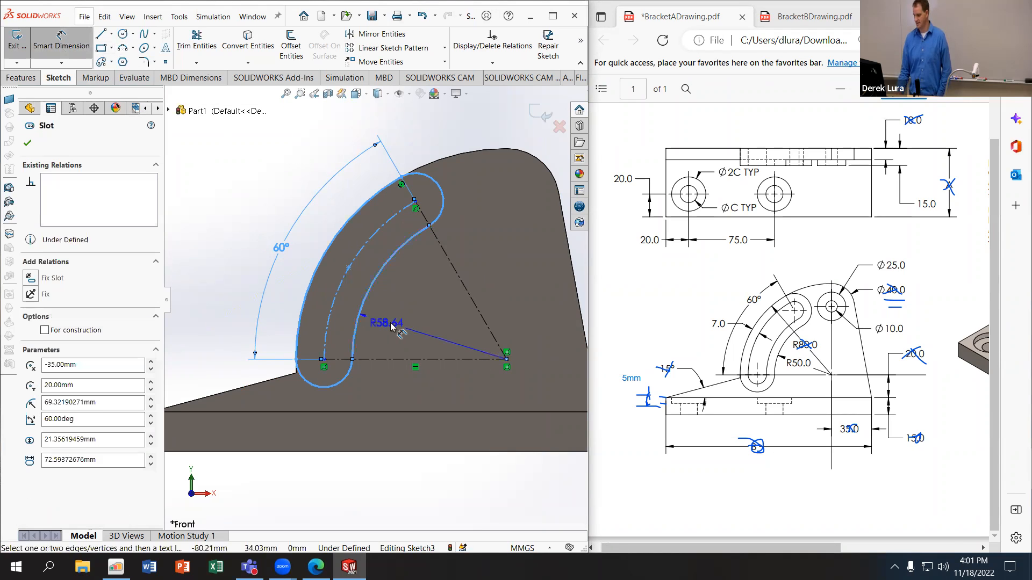
pyautogui.click(401, 325)
pyautogui.write('50')
pyautogui.press('Return')
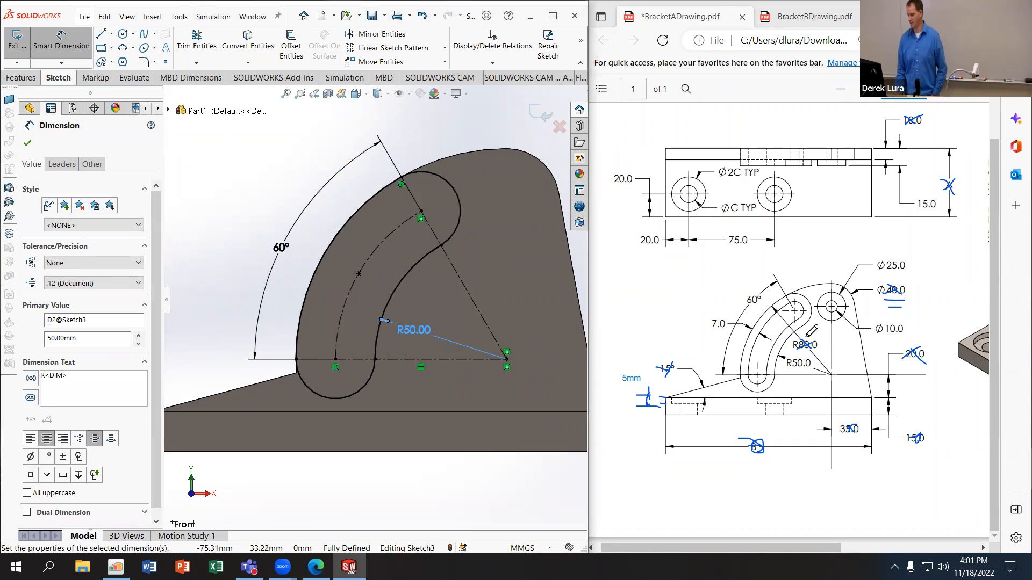
pyautogui.click(808, 363)
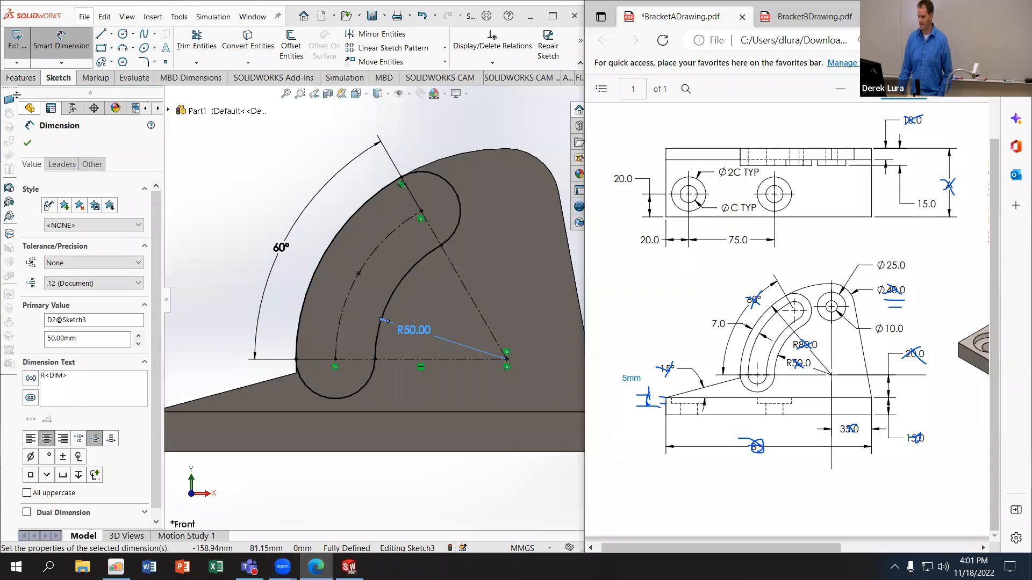
# Step: Extrude the curved slot profile 15 mm, merged with the bracket
pyautogui.click(21, 78)
pyautogui.click(25, 48)
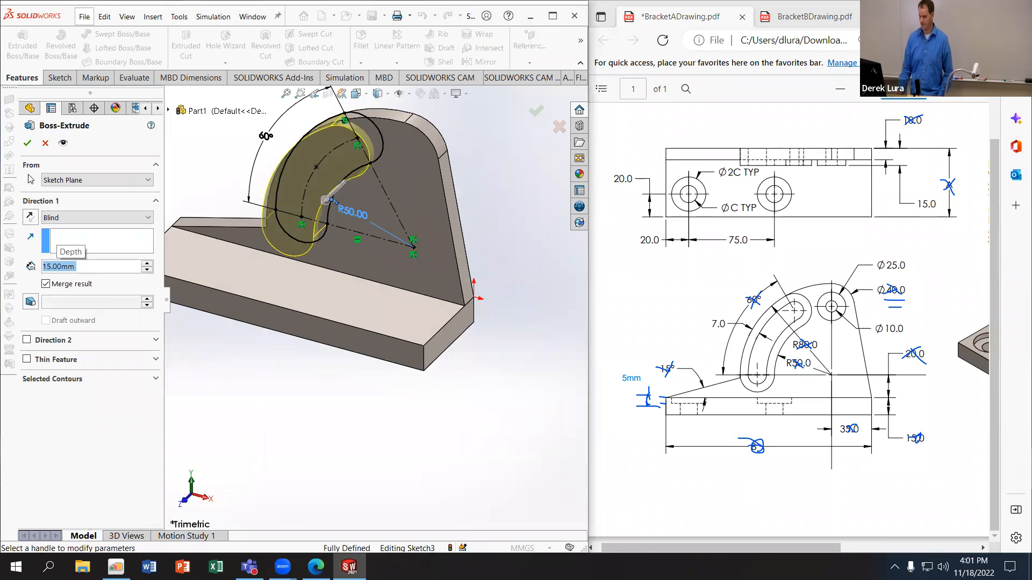
pyautogui.click(28, 143)
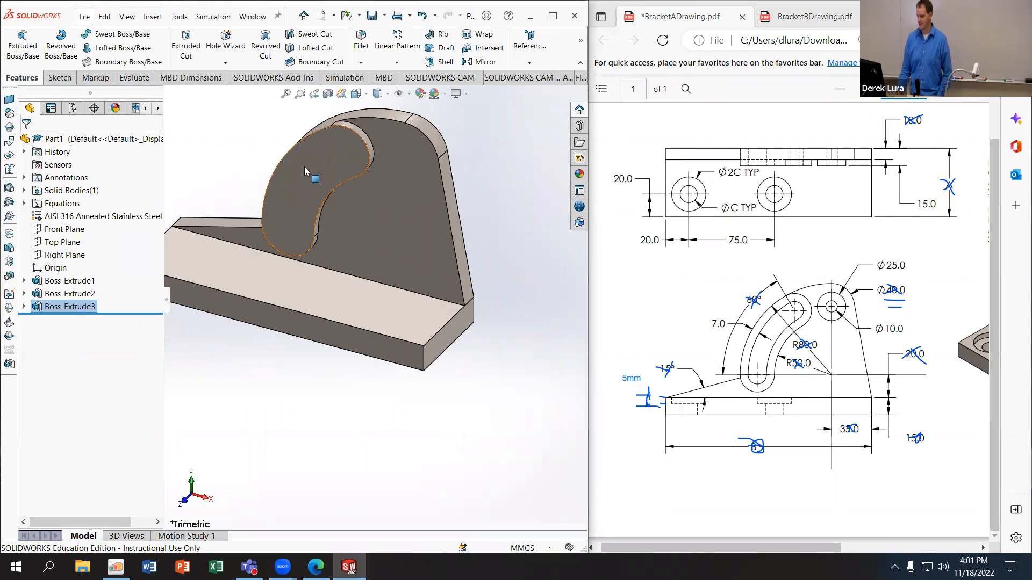
# Step: Start a sketch on the front face of the curved slot boss and offset its outline 7 mm inward
pyautogui.click(59, 77)
pyautogui.click(13, 47)
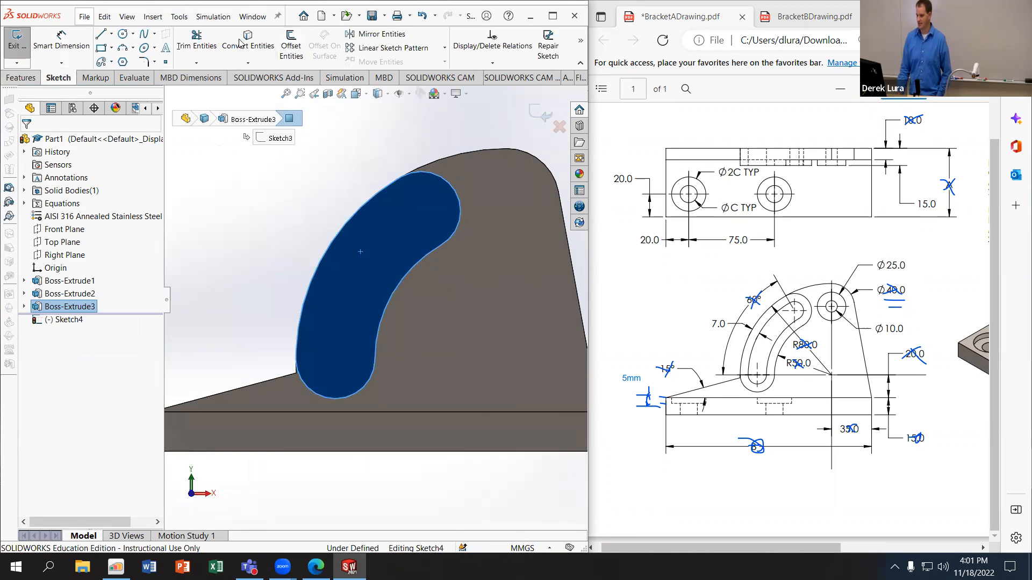
pyautogui.click(290, 43)
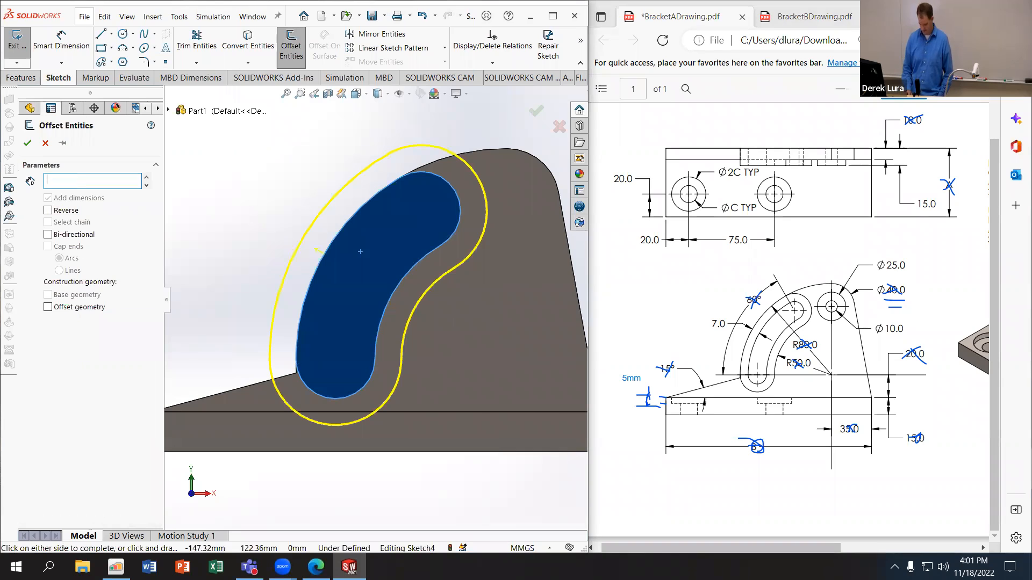
pyautogui.press('Return')
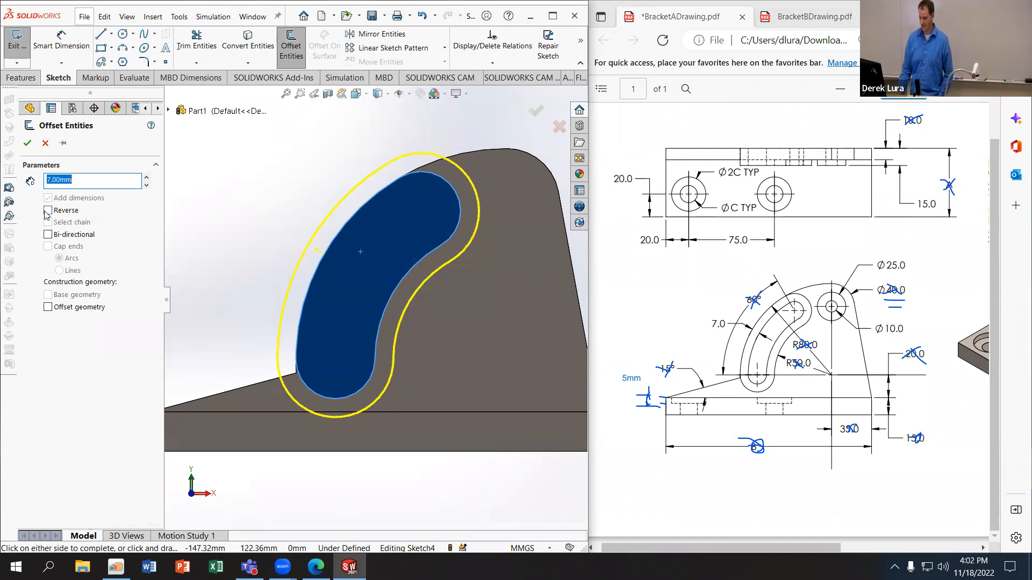
pyautogui.click(48, 210)
pyautogui.click(27, 143)
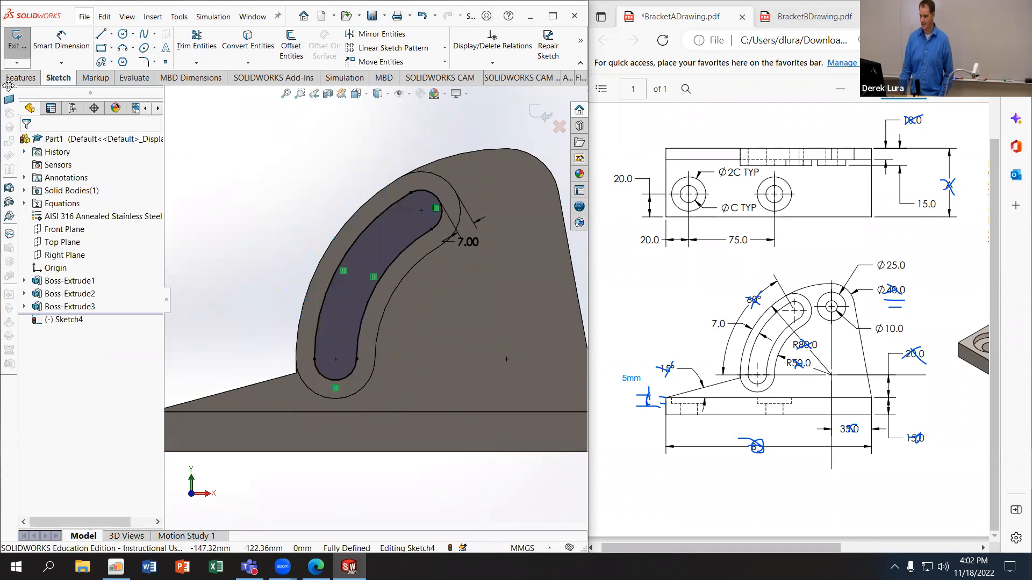
# Step: Cut the offset slot profile all the way through the bracket and strike out the 7.0 dimension on the PDF drawing
pyautogui.click(22, 77)
pyautogui.click(205, 50)
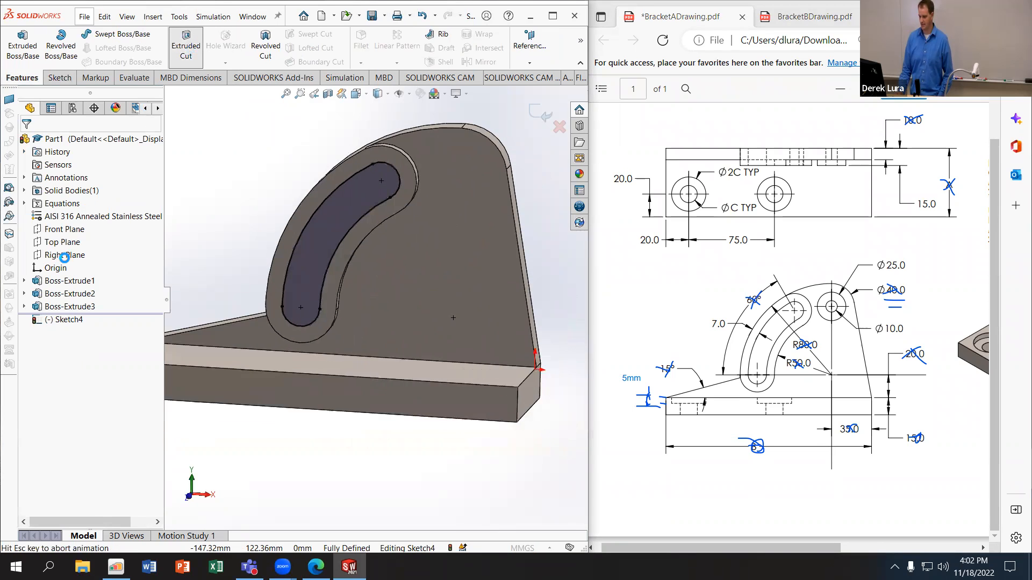
pyautogui.click(75, 217)
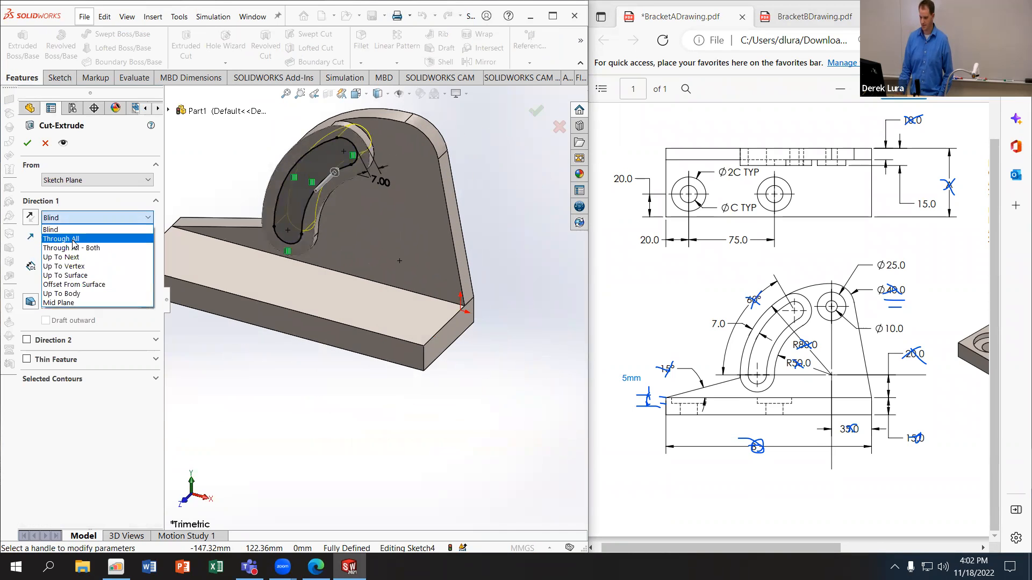
pyautogui.click(65, 247)
pyautogui.click(28, 144)
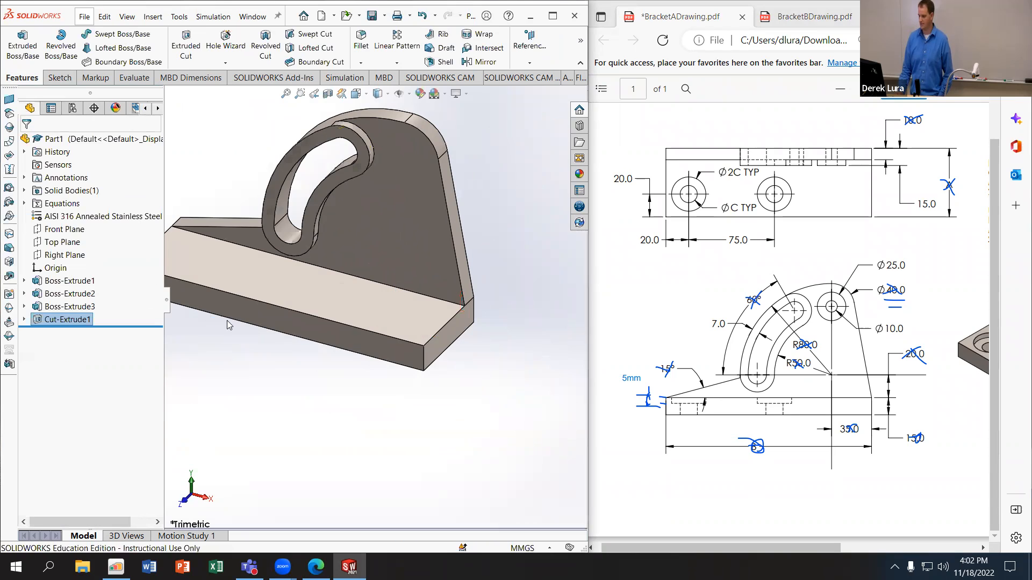
pyautogui.moveTo(712, 318); pyautogui.dragTo(716, 327)
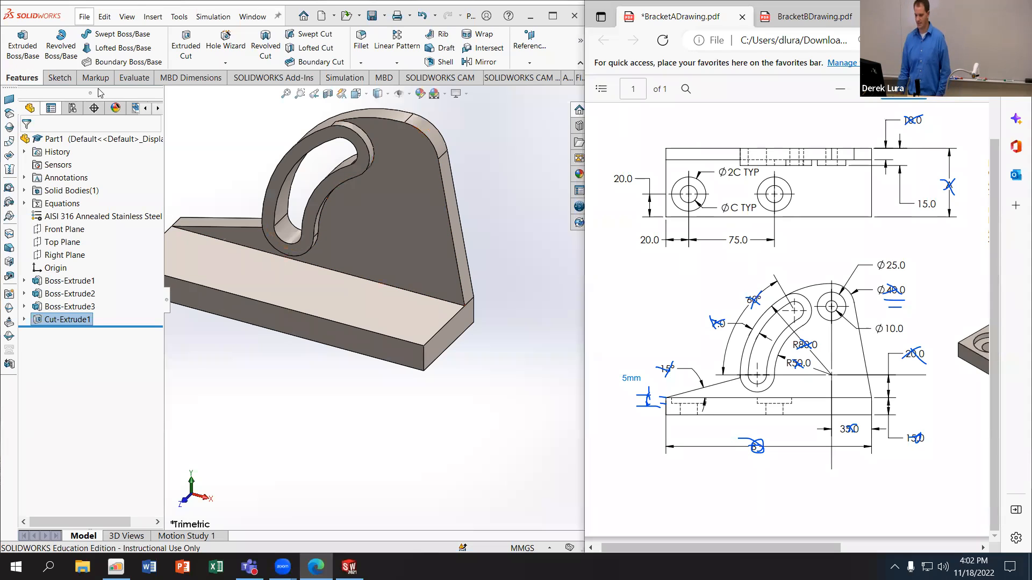
# Step: Sketch a circle of about 10 mm radius on the Front Plane, inside the bracket's rounded upper corner
pyautogui.click(50, 230)
pyautogui.click(57, 215)
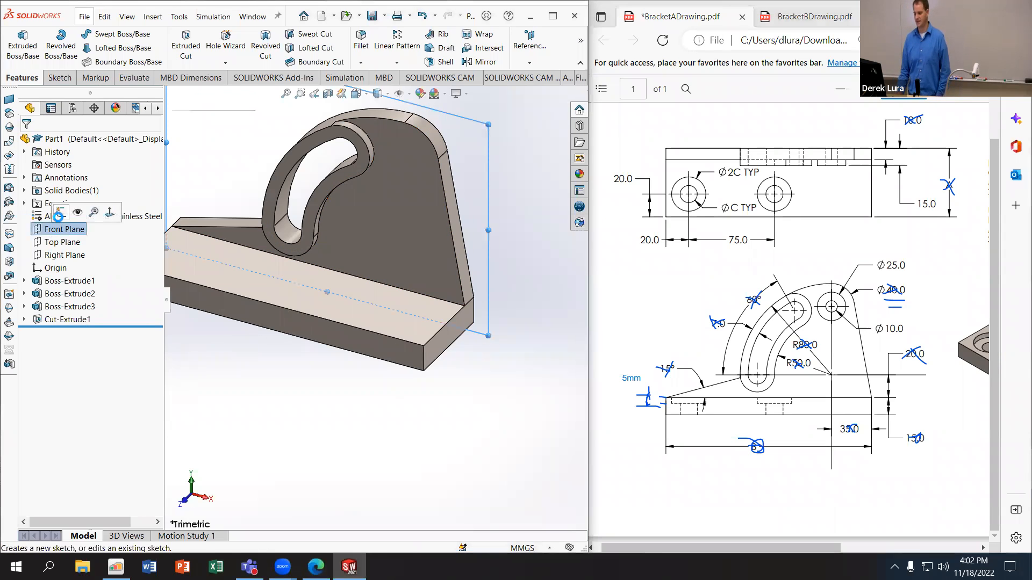
pyautogui.click(122, 33)
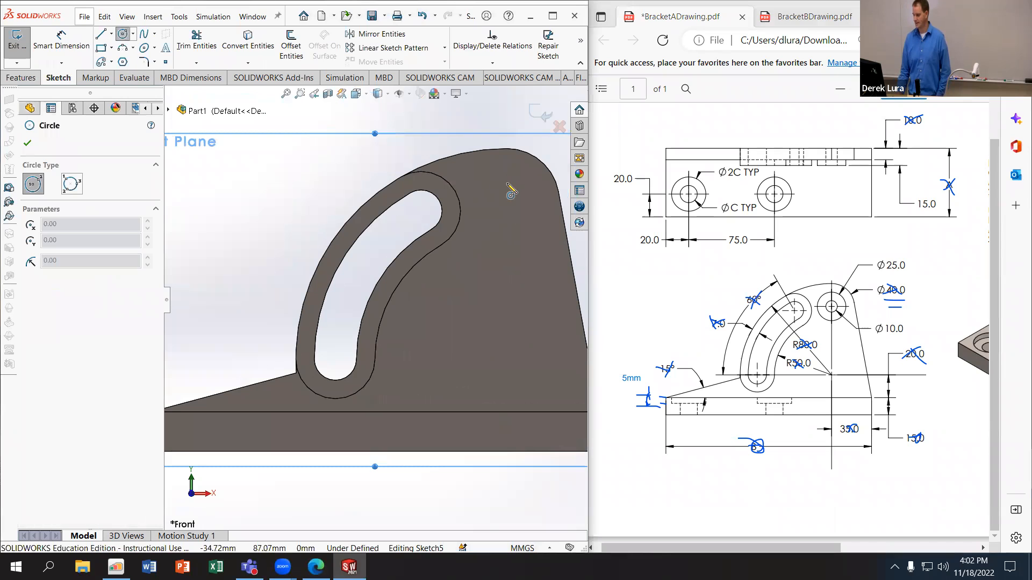
pyautogui.click(513, 196)
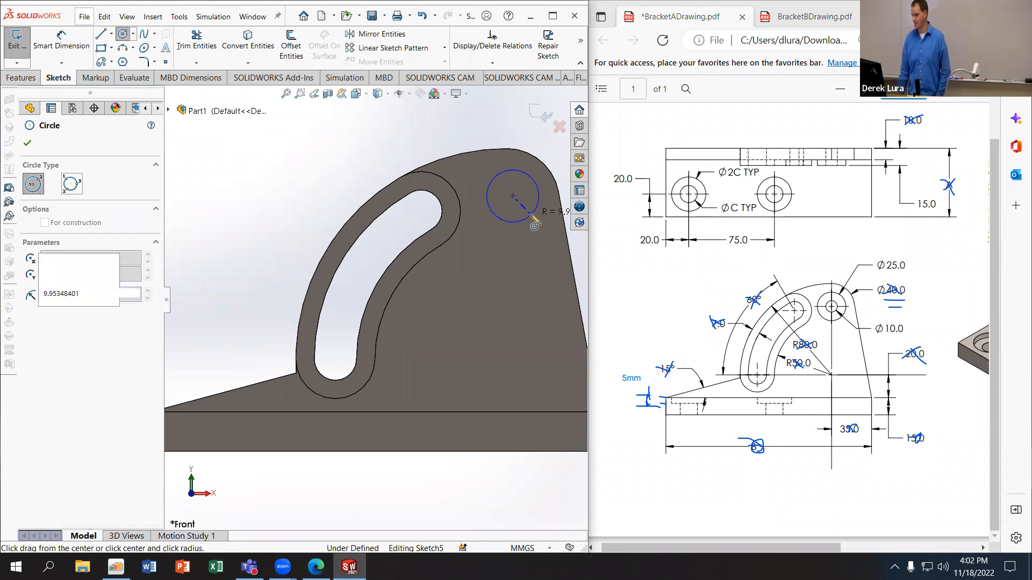
pyautogui.click(532, 213)
# Step: Make the circle concentric with the bracket's rounded upper edge
pyautogui.click(123, 34)
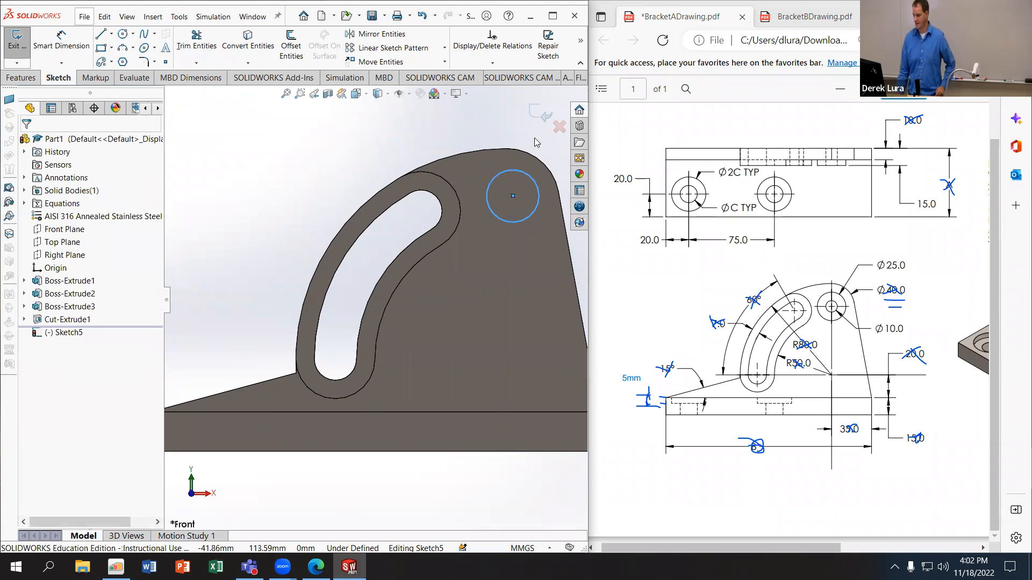
pyautogui.click(538, 162)
pyautogui.keyDown('ctrl'); pyautogui.click(533, 213); pyautogui.keyUp('ctrl')
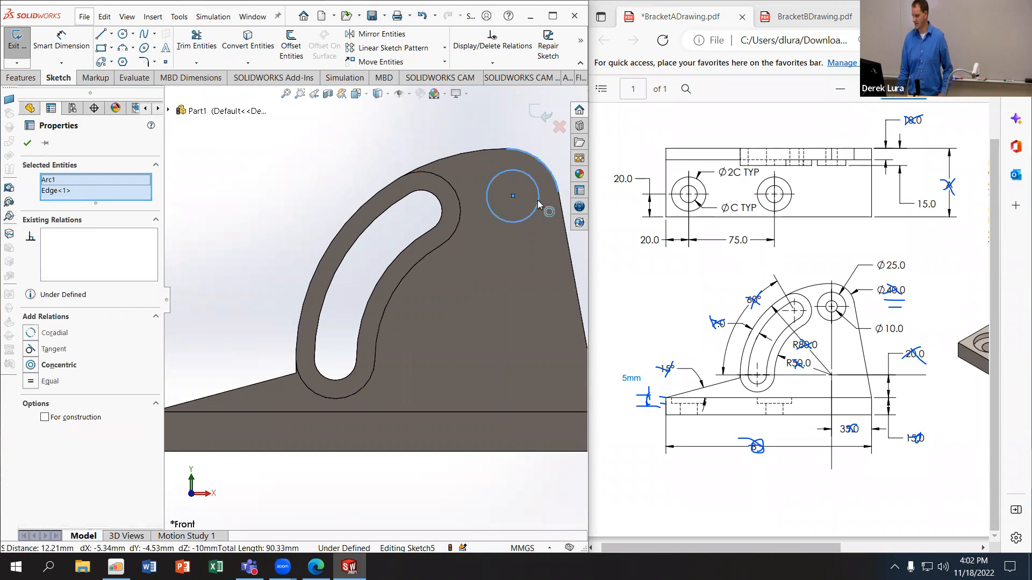
pyautogui.click(32, 334)
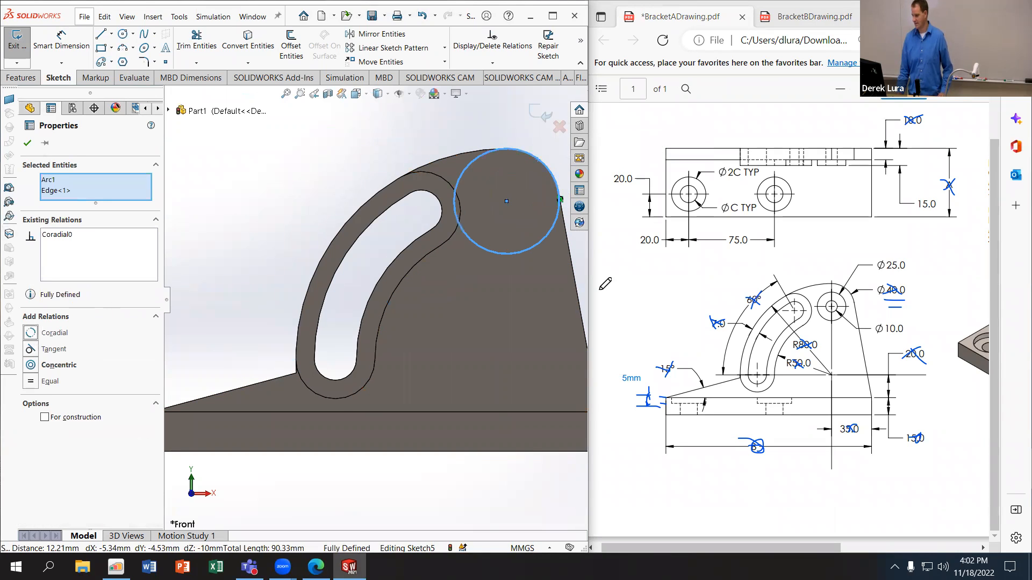
pyautogui.hotkey('ctrl', 'z')
pyautogui.click(32, 365)
pyautogui.press('Escape')
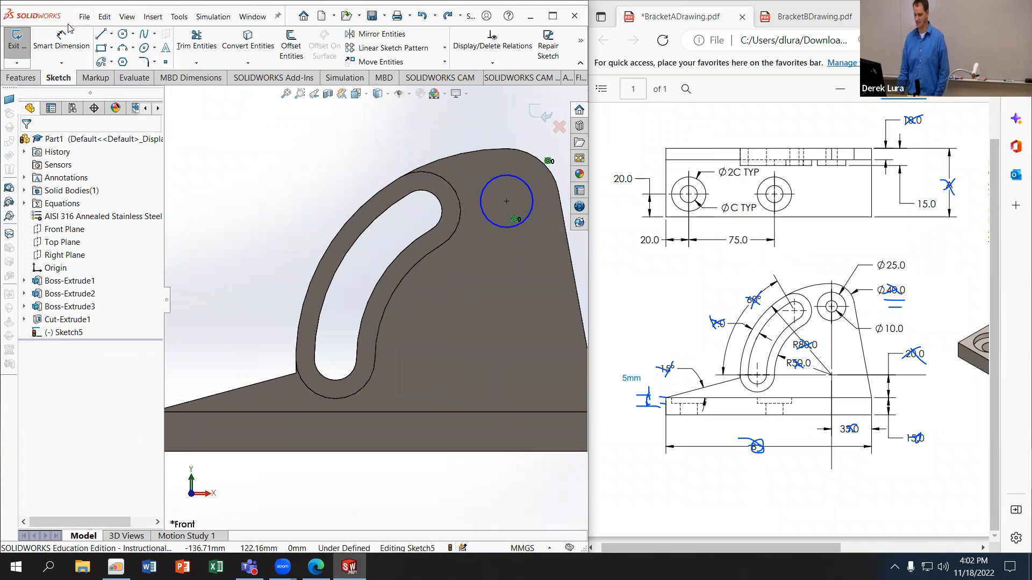
# Step: Dimension the circle's diameter at 25 mm
pyautogui.click(60, 40)
pyautogui.click(505, 176)
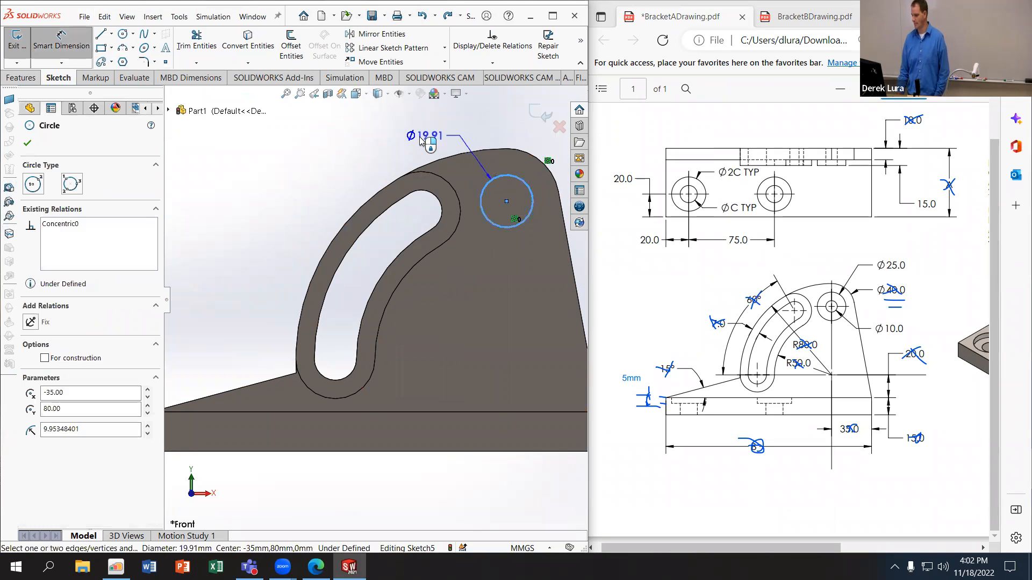
pyautogui.click(421, 137)
pyautogui.write('2')
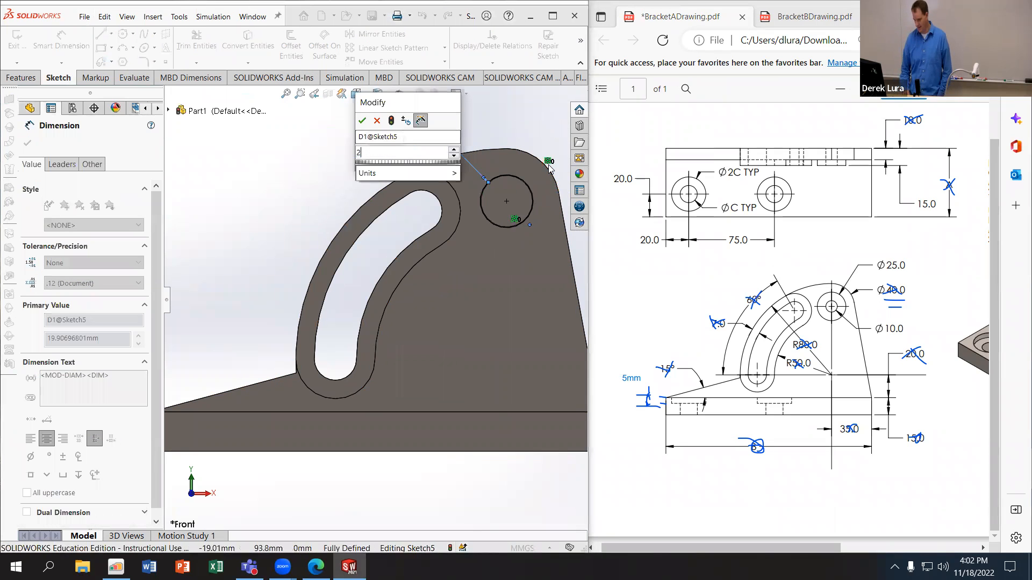
pyautogui.write('5')
pyautogui.press('Return')
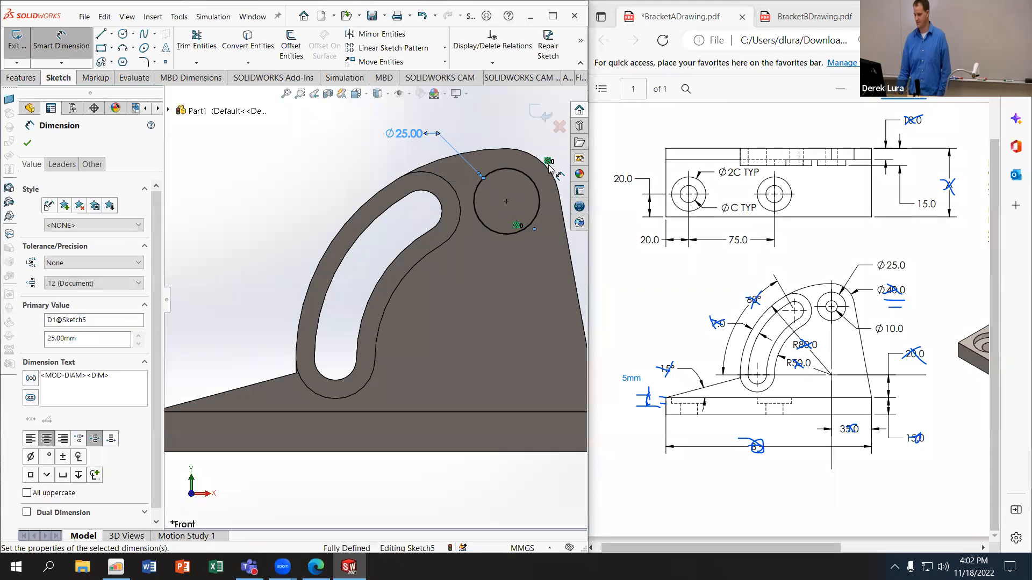
# Step: Extrude the 25 mm circle 15 mm, merged with the bracket
pyautogui.click(20, 78)
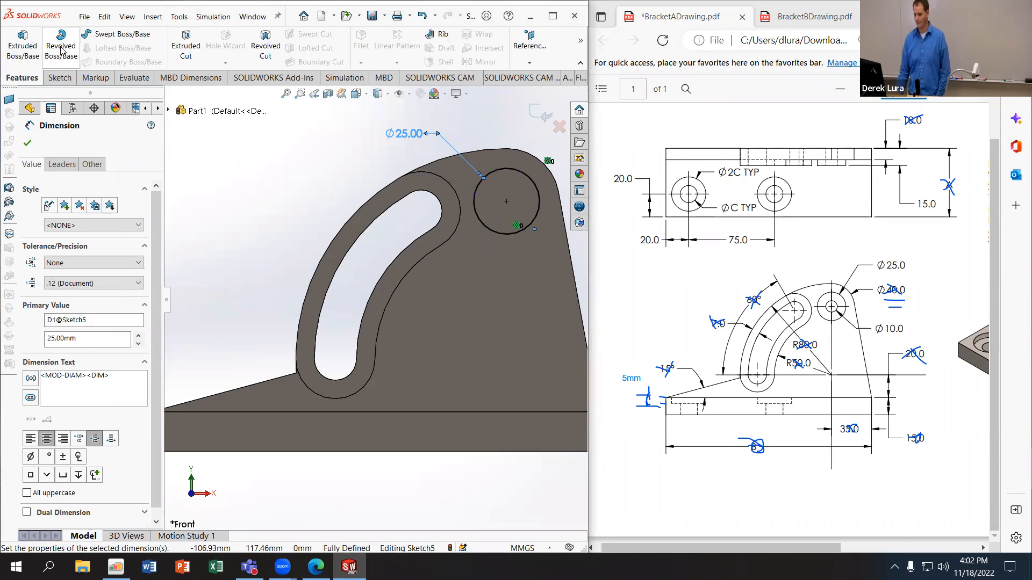
pyautogui.click(22, 48)
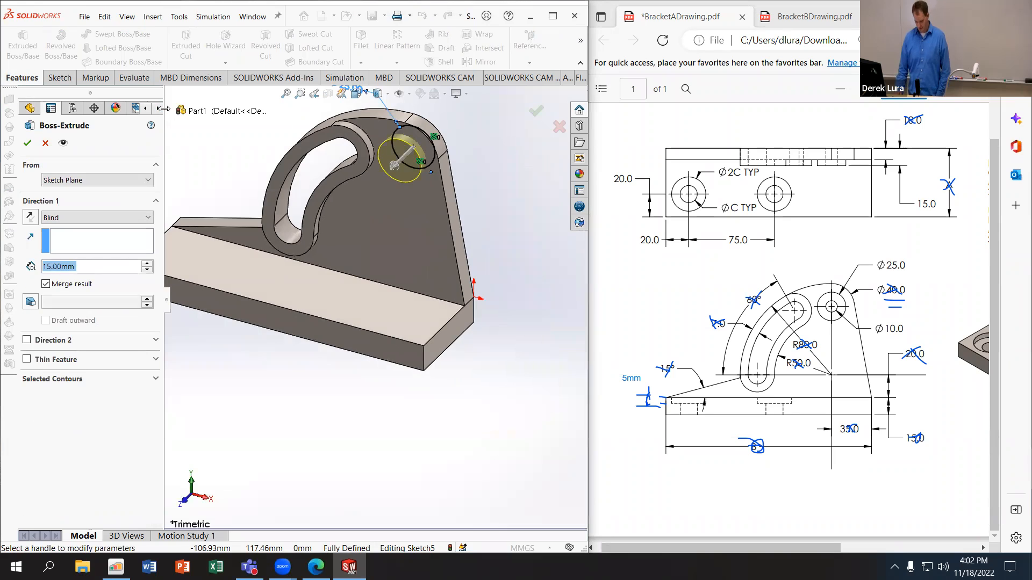
pyautogui.press('Return')
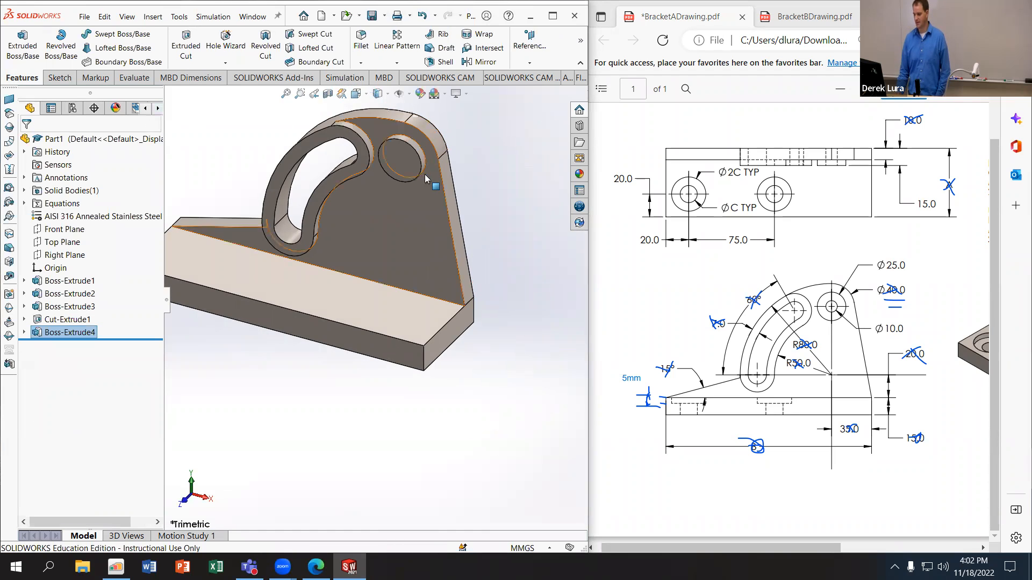
# Step: Sketch a circle about 10.7 mm in diameter at the centre of the round boss's front face
pyautogui.click(418, 171)
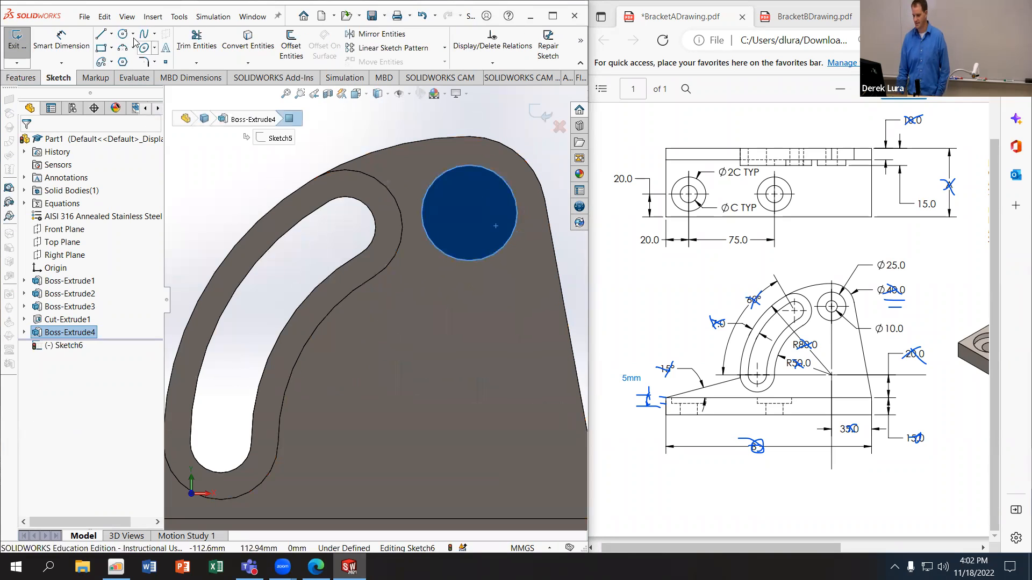
pyautogui.click(123, 34)
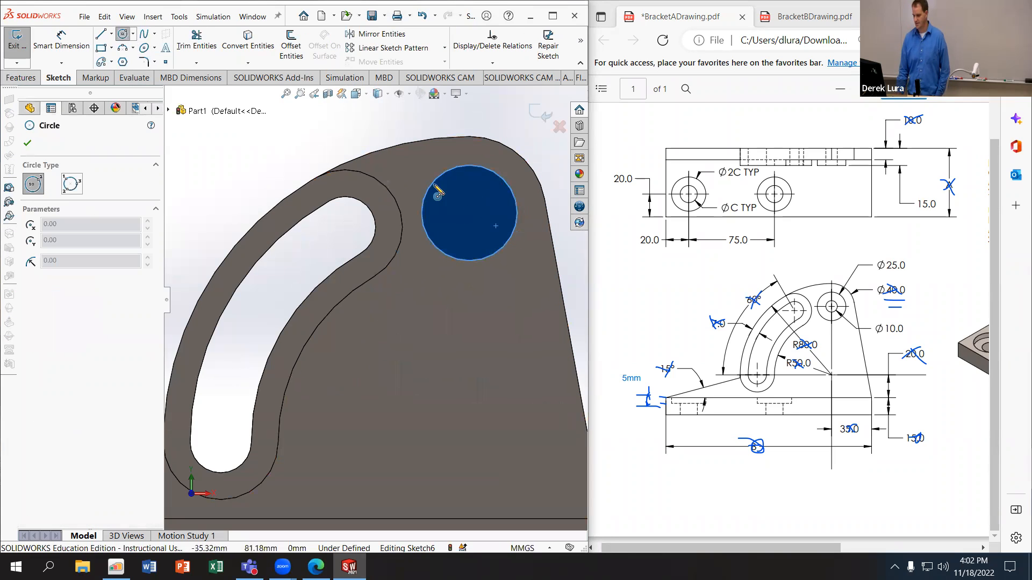
pyautogui.click(469, 213)
pyautogui.click(488, 223)
# Step: Dimension the hole circle on the round boss at 10 mm in diameter
pyautogui.click(61, 33)
pyautogui.click(486, 202)
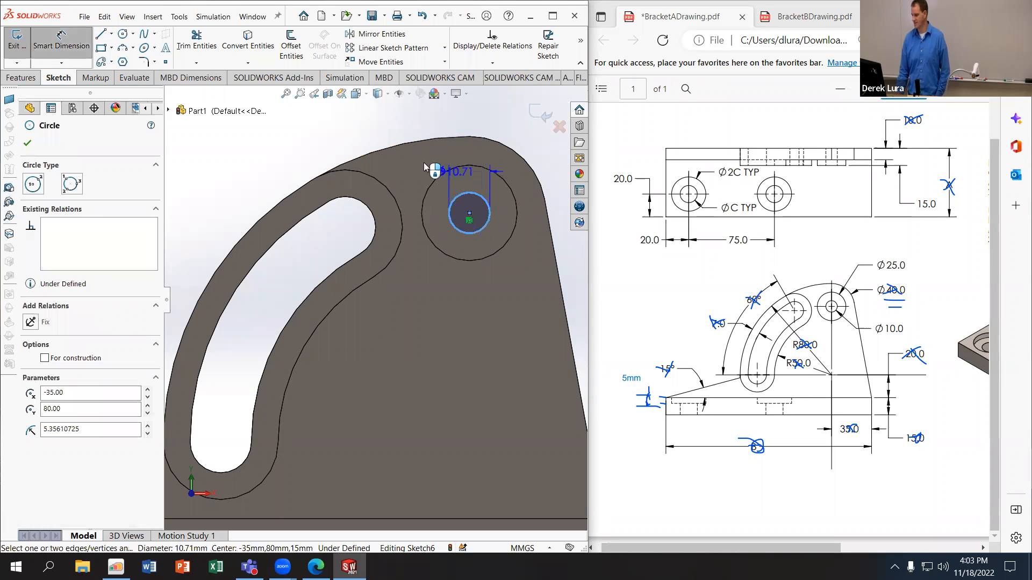
pyautogui.click(398, 159)
pyautogui.write('10')
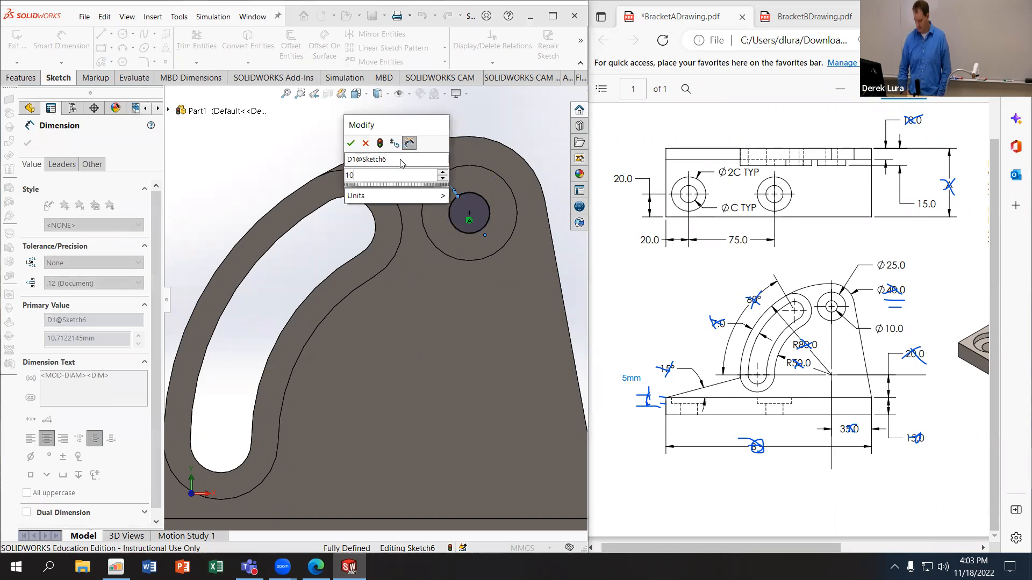
pyautogui.press('Return')
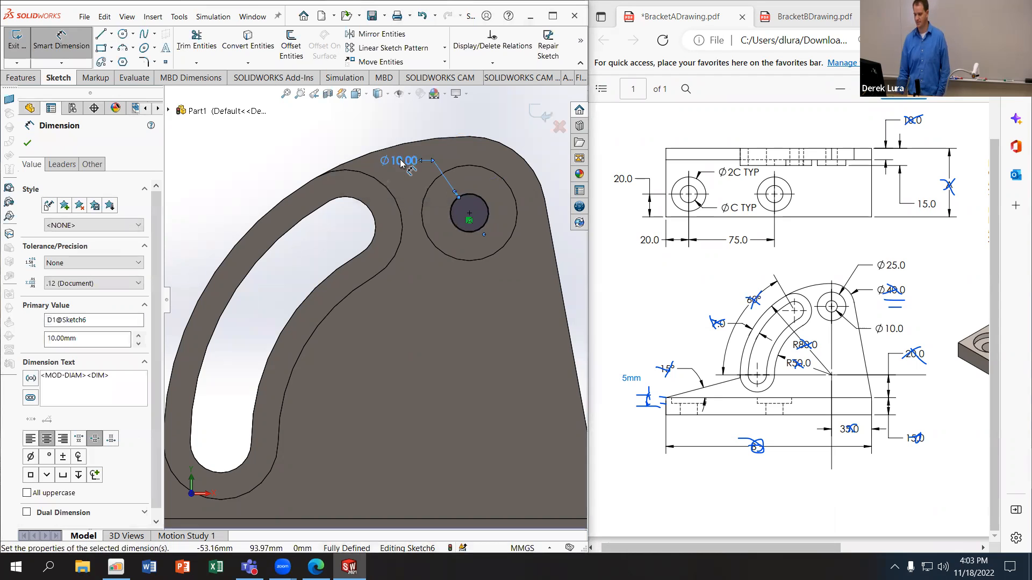
# Step: Cut the 10 mm circle through the round boss and bracket using the Through All end condition
pyautogui.click(22, 78)
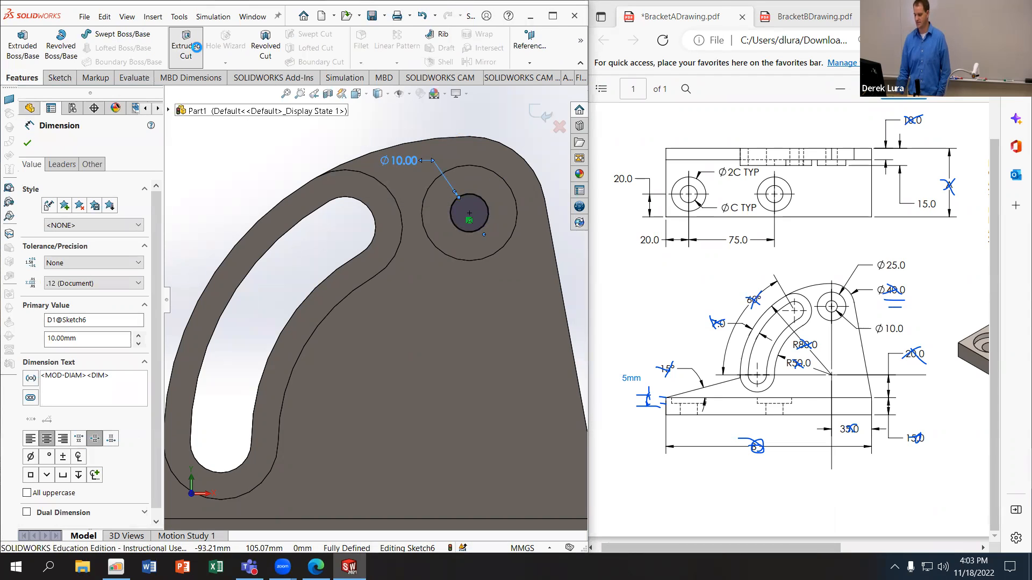
pyautogui.click(185, 47)
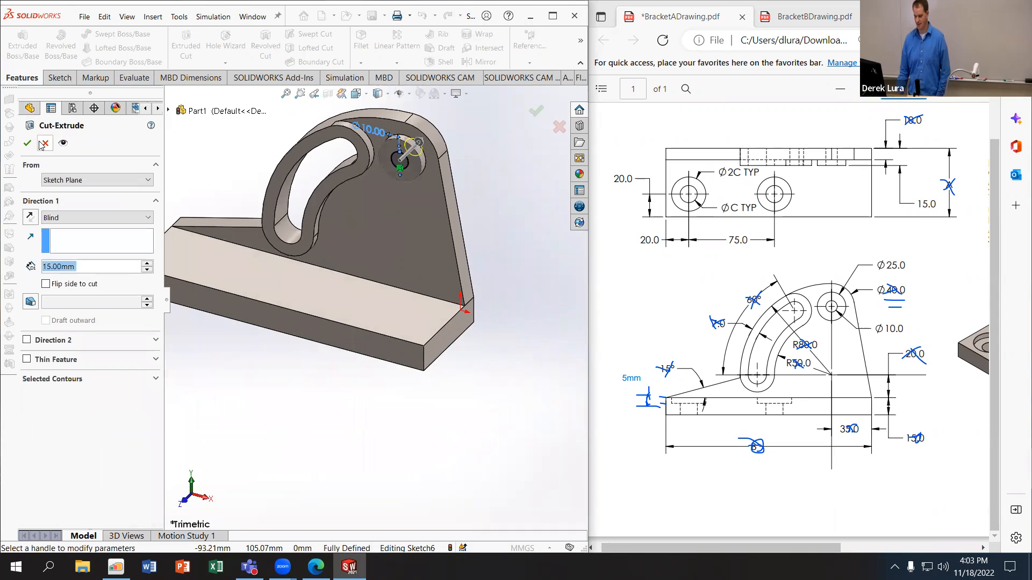
pyautogui.click(76, 218)
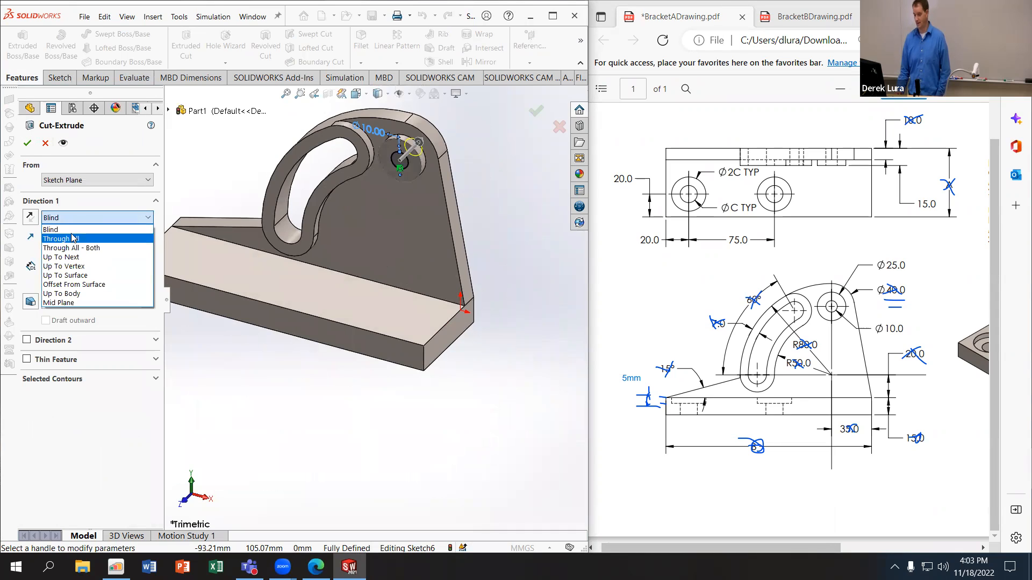
pyautogui.click(65, 228)
pyautogui.click(59, 219)
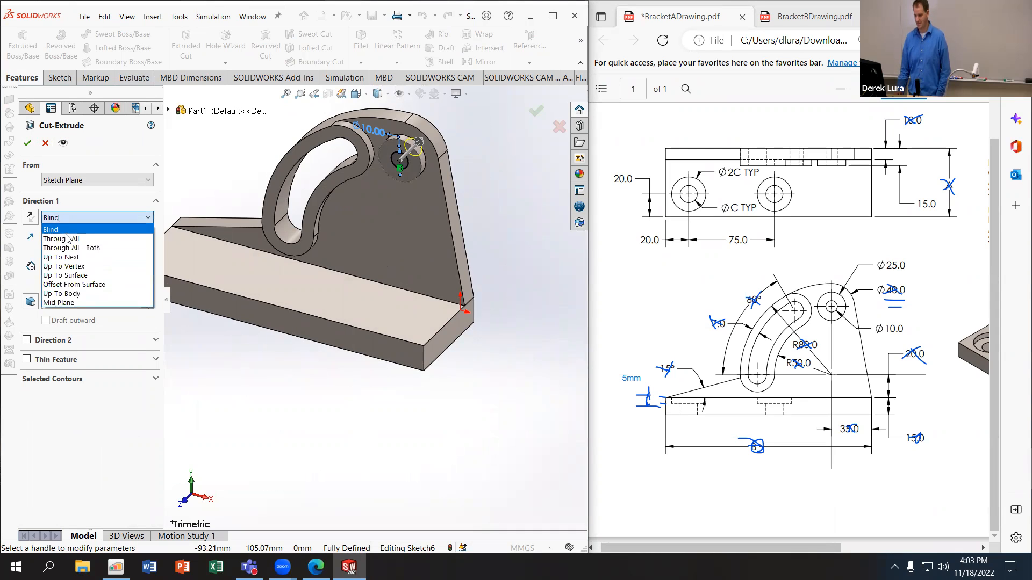
pyautogui.click(67, 239)
pyautogui.click(27, 143)
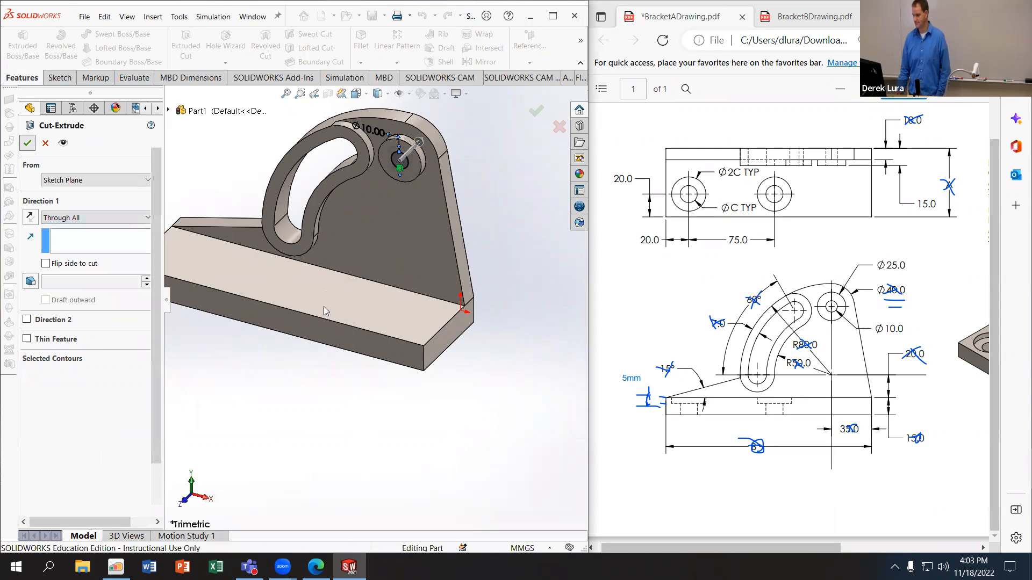
# Step: Start a sketch on the base plate's top face and draw two circles side by side, each about 15 mm in radius
pyautogui.click(324, 288)
pyautogui.click(219, 186)
pyautogui.moveTo(218, 186); pyautogui.dragTo(283, 228, button='middle')
pyautogui.scroll(3, 275, 236)
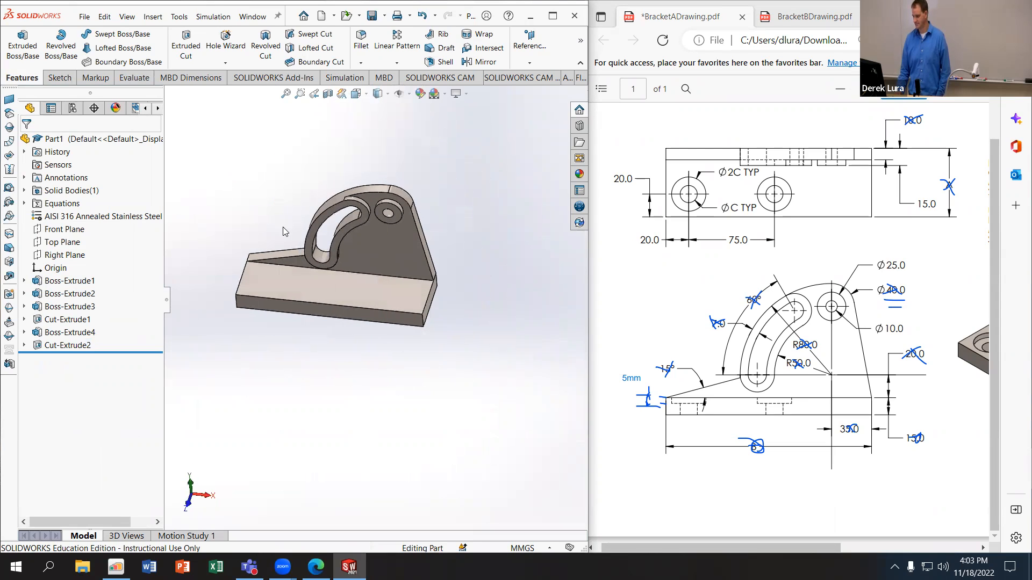
pyautogui.click(294, 285)
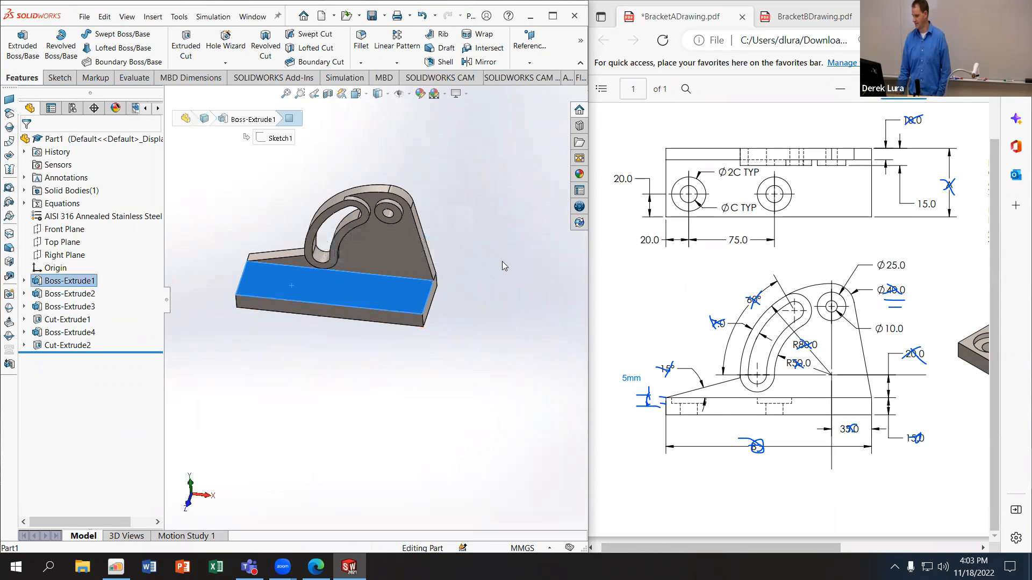
pyautogui.click(64, 78)
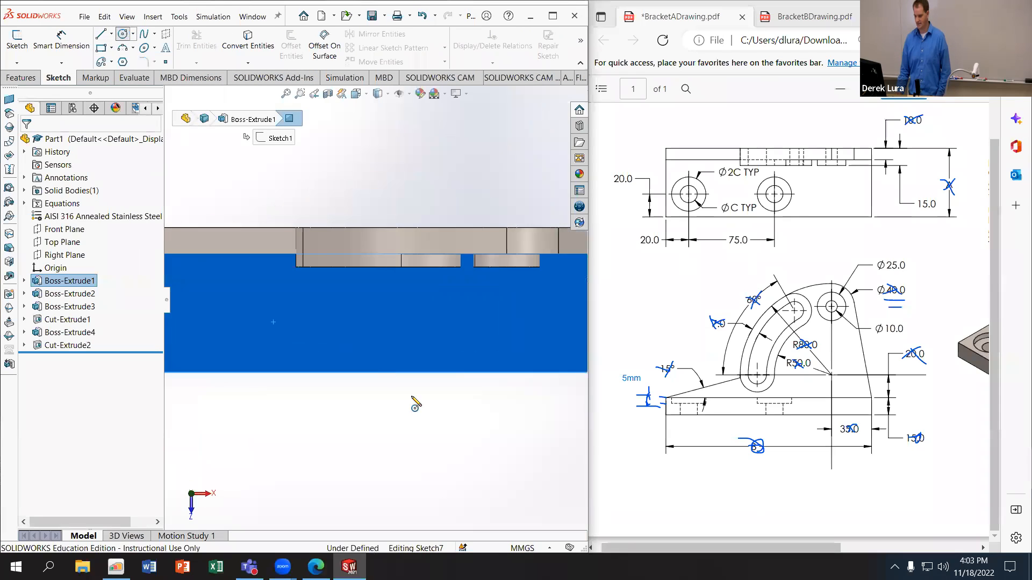
pyautogui.moveTo(309, 307)
pyautogui.mouseDown()
pyautogui.moveTo(321, 298)
pyautogui.moveTo(398, 325)
pyautogui.mouseUp()
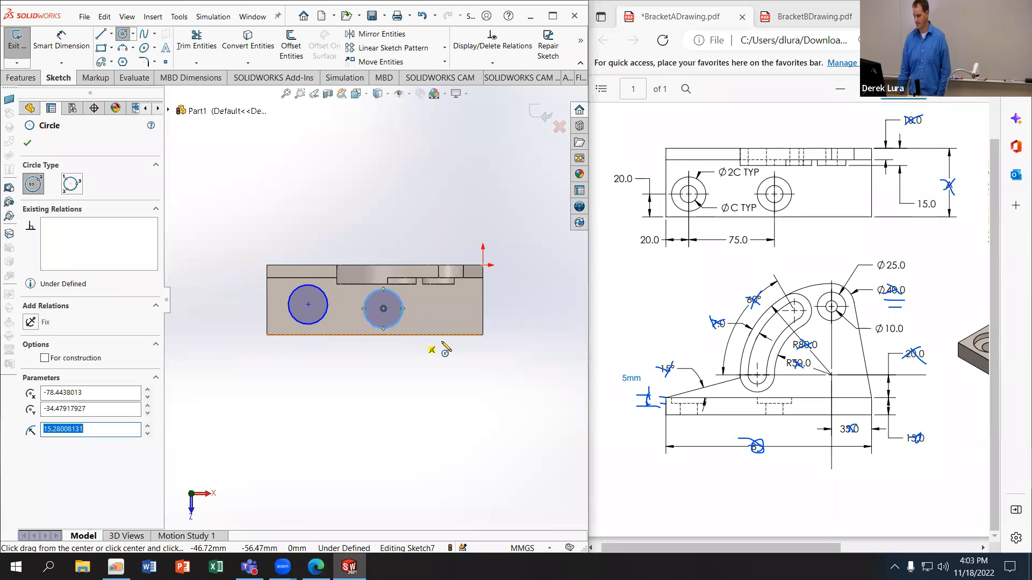
# Step: Dimension the left circle's centre 20 mm from the base plate's long front edge
pyautogui.click(62, 40)
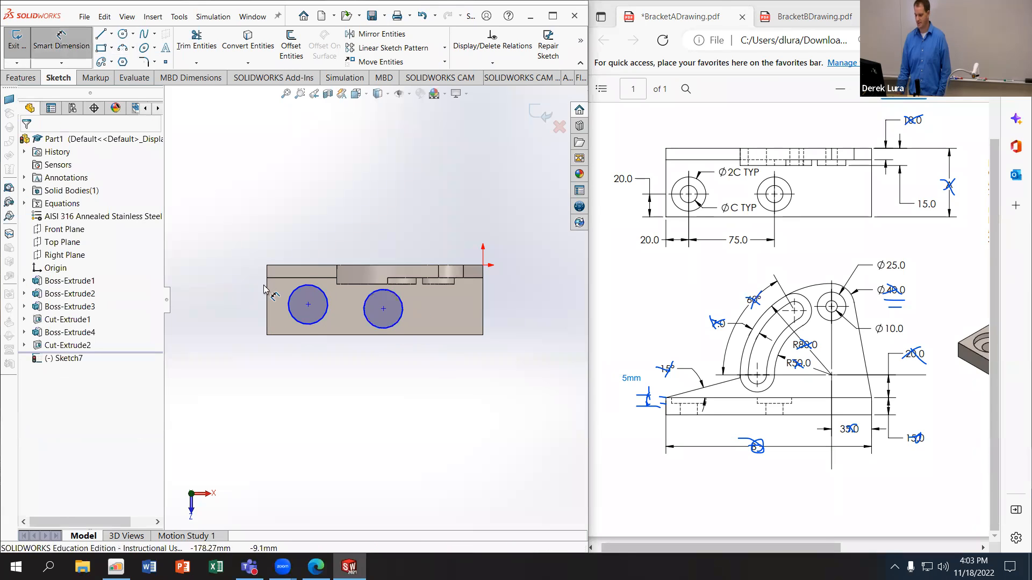
pyautogui.click(290, 336)
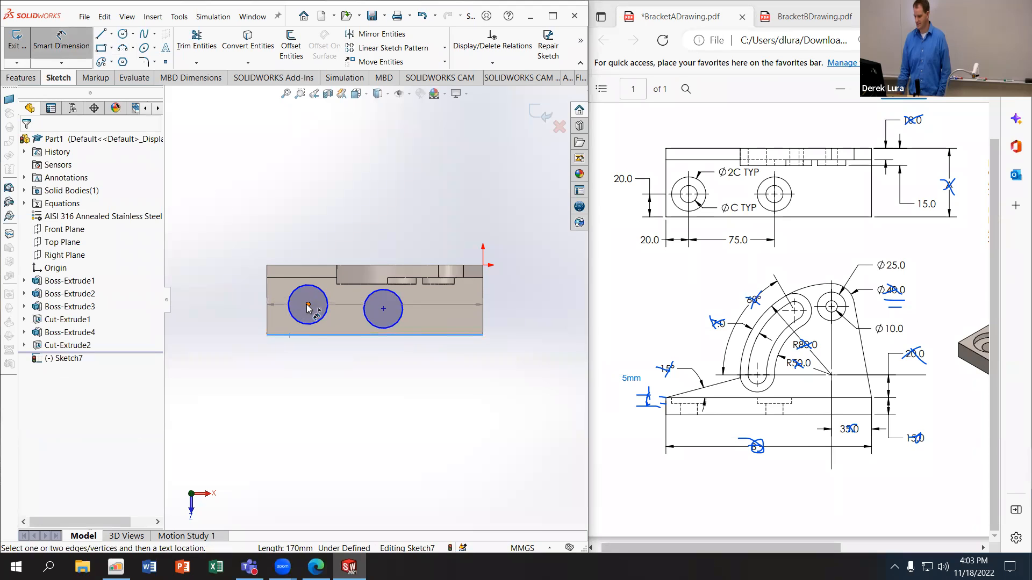
pyautogui.click(308, 305)
pyautogui.click(226, 317)
pyautogui.write('20')
pyautogui.press('Return')
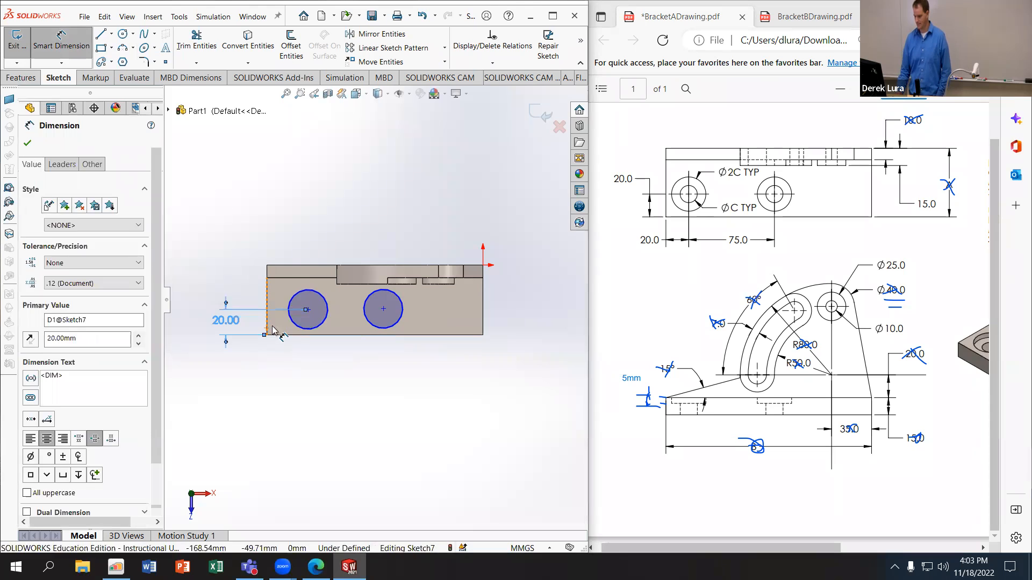
# Step: Dimension the left circle's centre 20 mm from the base plate's left edge
pyautogui.click(272, 327)
pyautogui.click(308, 310)
pyautogui.click(268, 319)
pyautogui.click(289, 363)
pyautogui.press('Return')
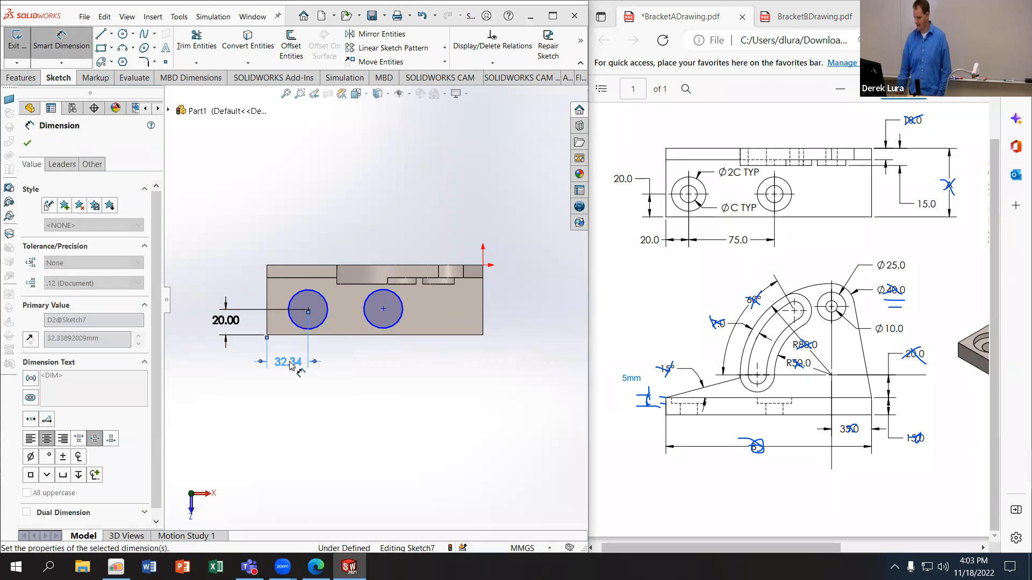
pyautogui.write('20')
pyautogui.press('Return')
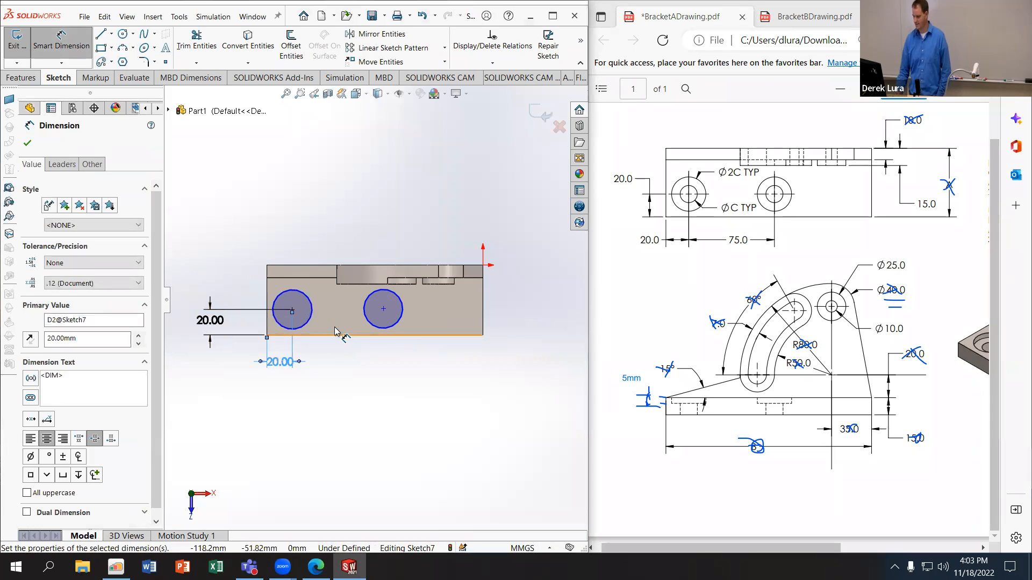
# Step: Dimension the left circle's diameter with an equation equal to twice the global variable C
pyautogui.click(312, 311)
pyautogui.click(332, 316)
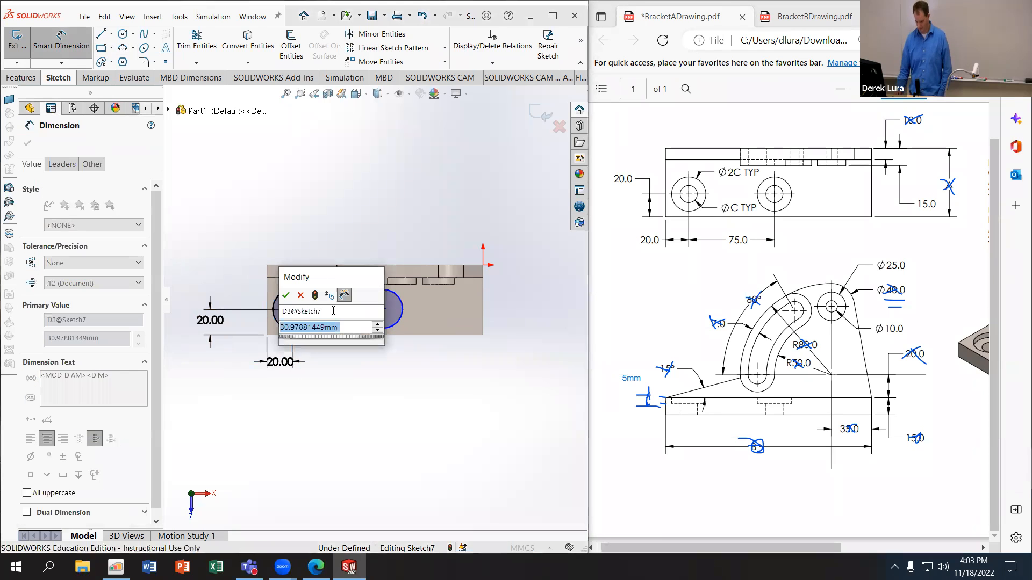
pyautogui.write('=')
pyautogui.moveTo(322, 342)
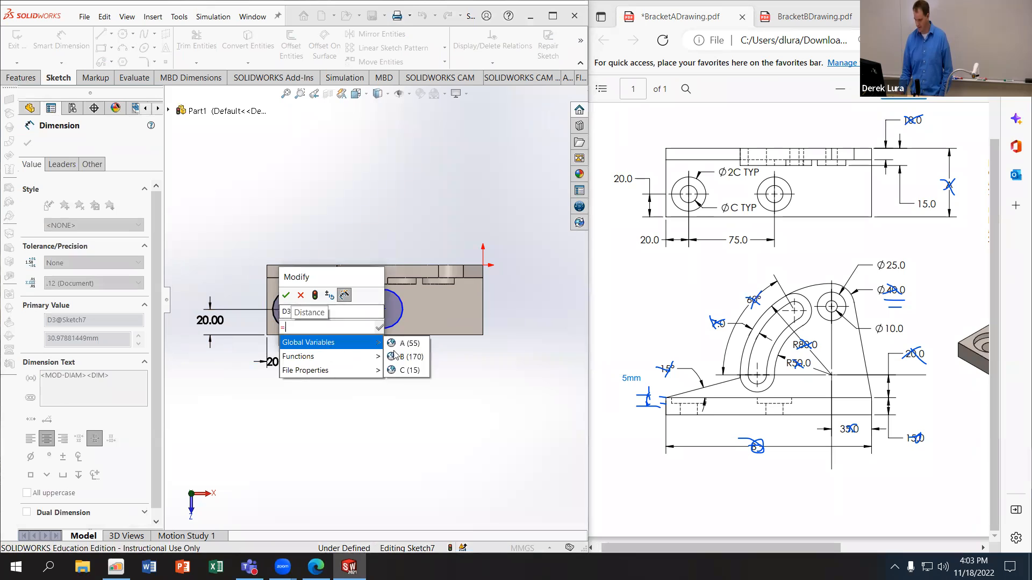
pyautogui.click(411, 356)
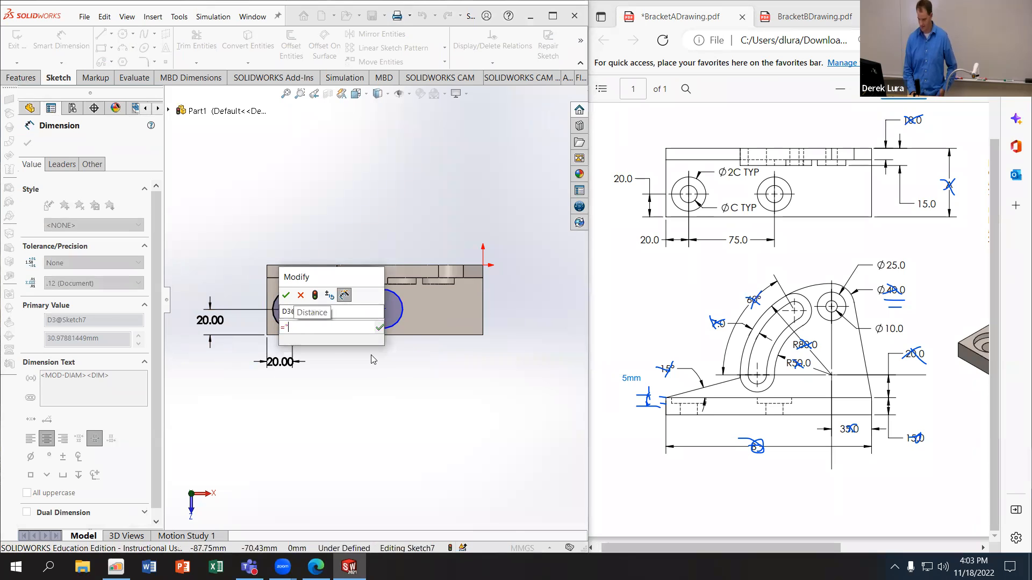
pyautogui.write('C"*2')
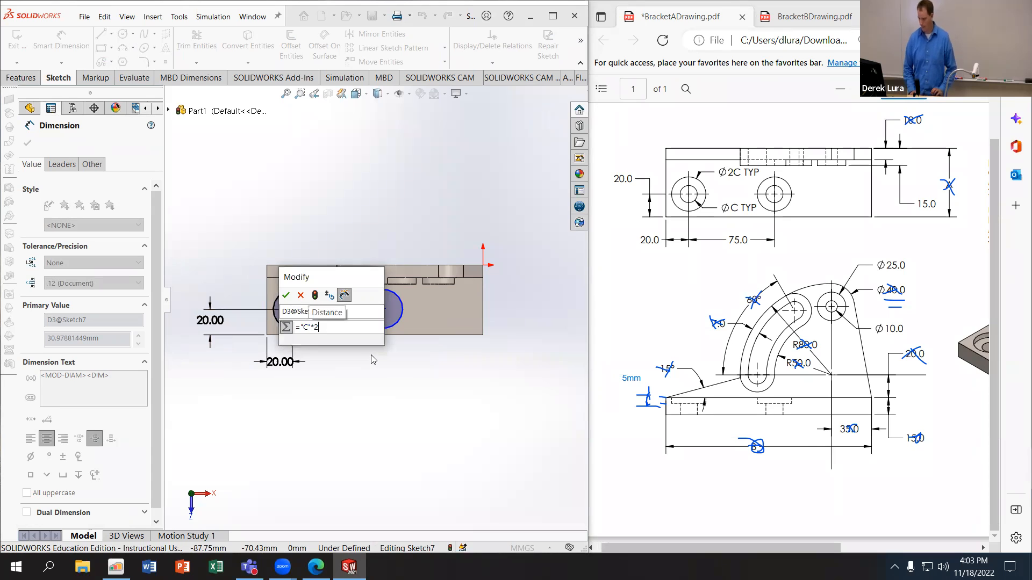
pyautogui.press('Return')
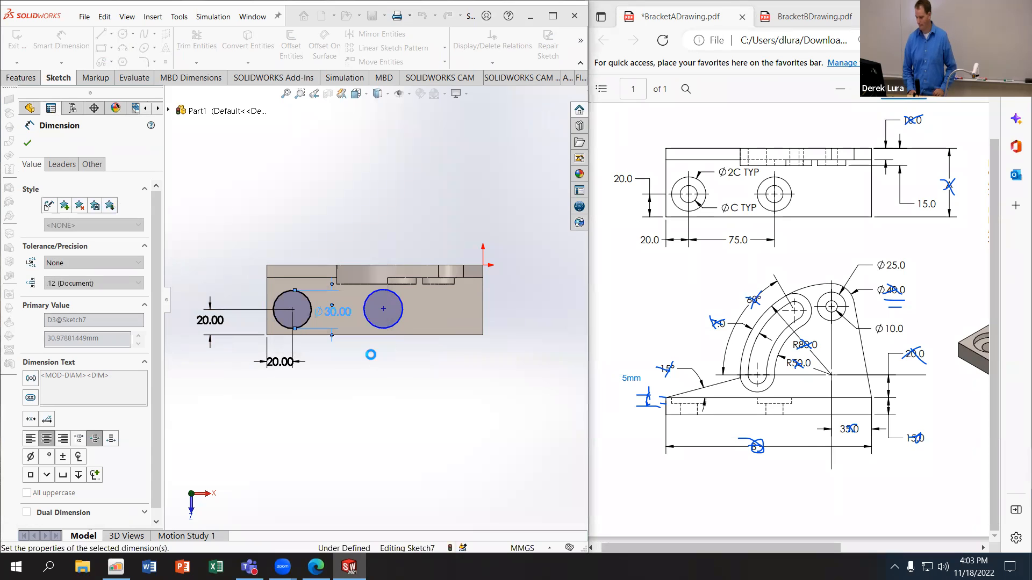
# Step: Add a horizontal relation between the centres of the two circles on the base plate
pyautogui.scroll(-2, 344, 311)
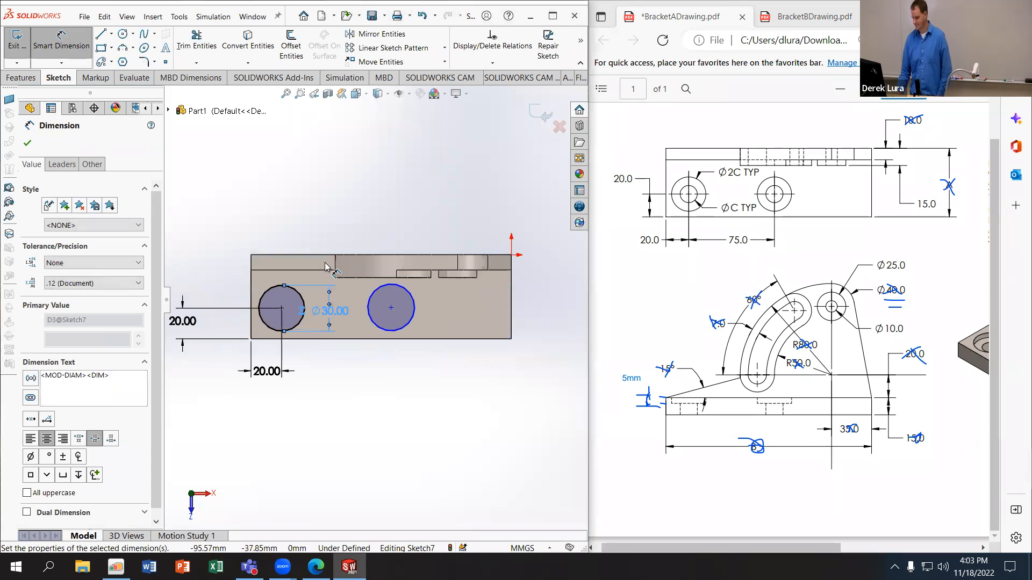
pyautogui.click(75, 40)
pyautogui.click(390, 308)
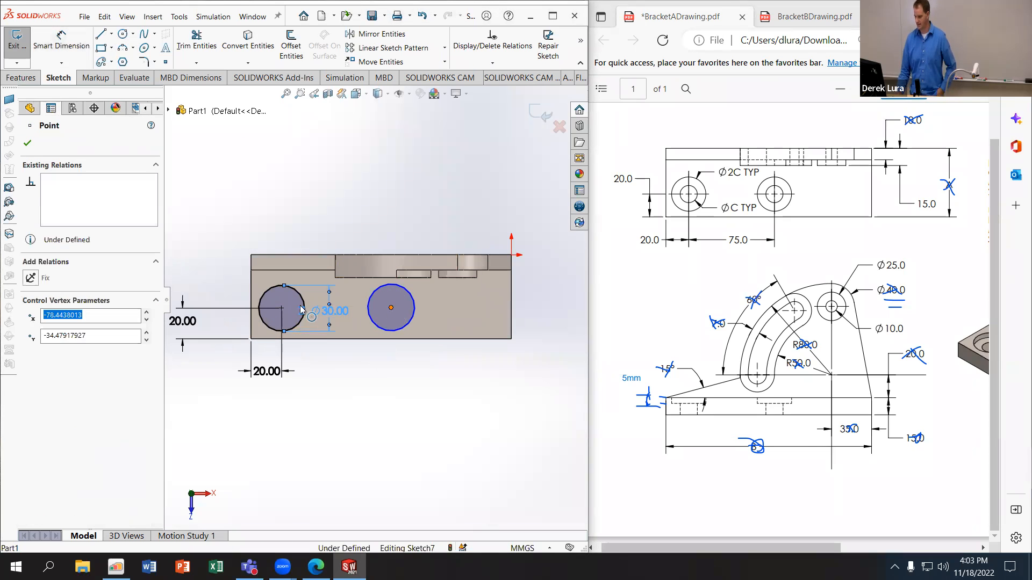
pyautogui.keyDown('ctrl'); pyautogui.click(281, 308); pyautogui.keyUp('ctrl')
pyautogui.click(32, 333)
pyautogui.press('Escape')
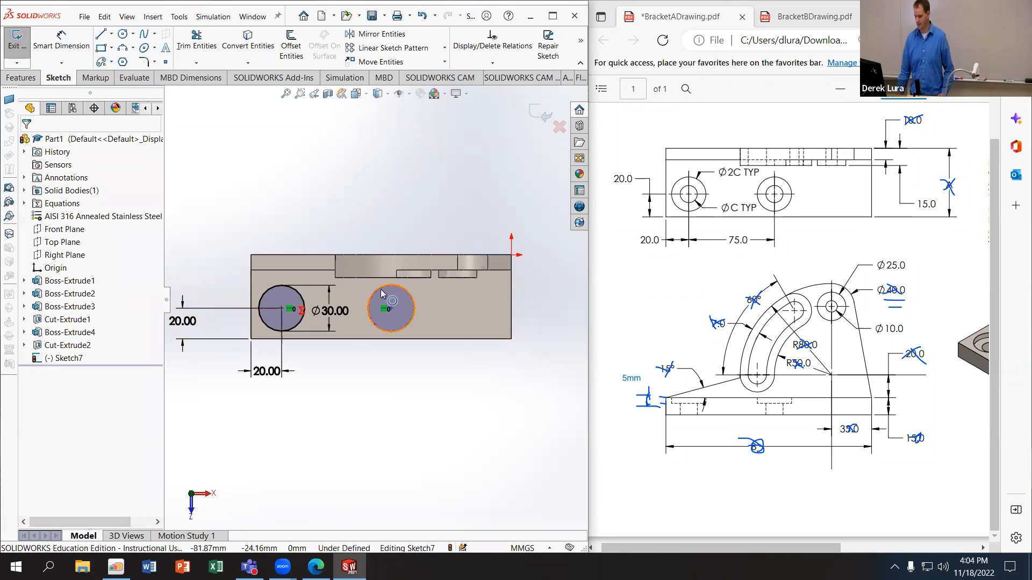
# Step: Make the two circles on the base plate equal in size
pyautogui.keyDown('ctrl'); pyautogui.click(299, 302); pyautogui.keyUp('ctrl')
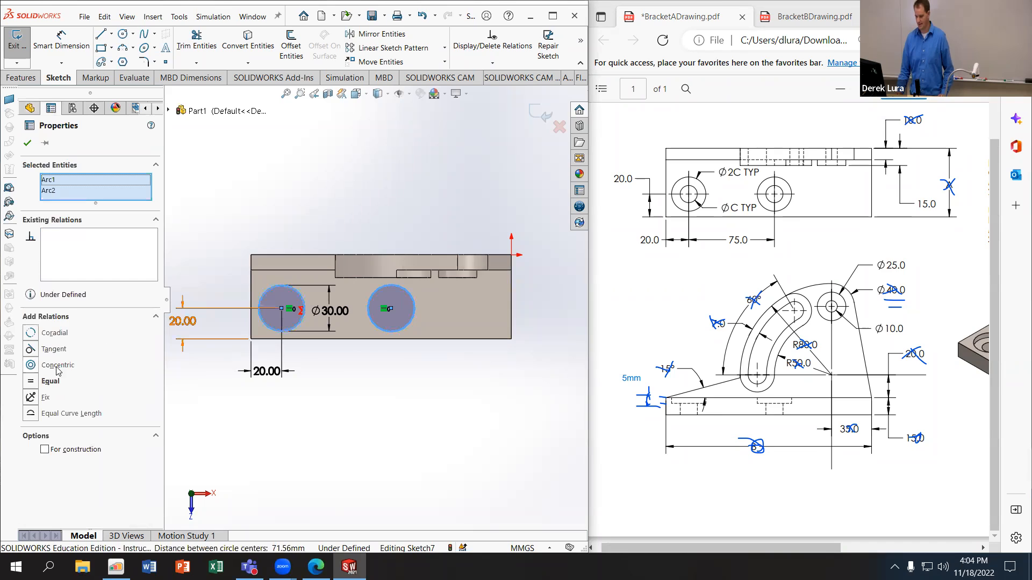
pyautogui.click(32, 382)
pyautogui.click(337, 400)
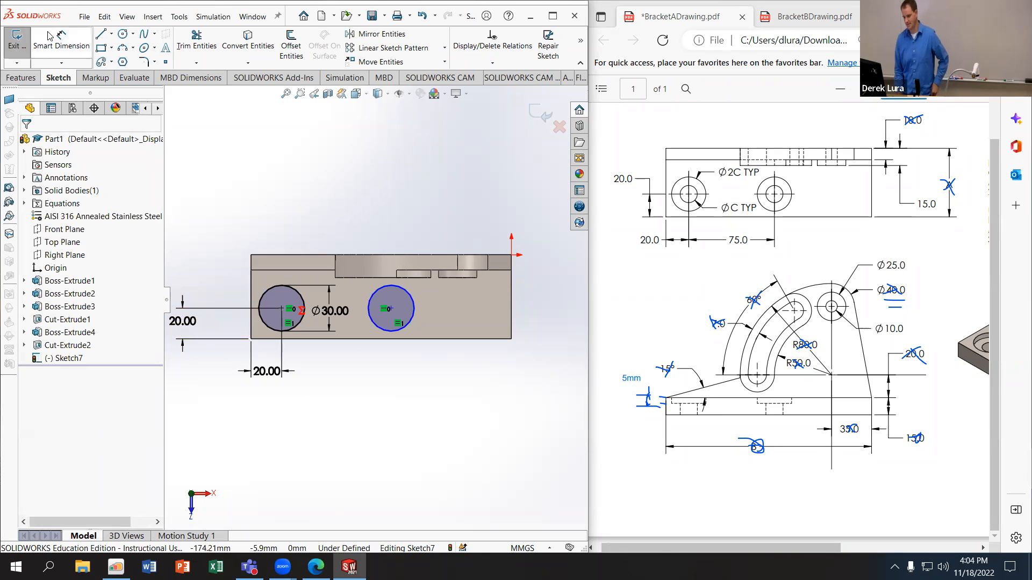
# Step: Dimension the distance between the two circle centres at 75 mm
pyautogui.click(61, 43)
pyautogui.click(281, 309)
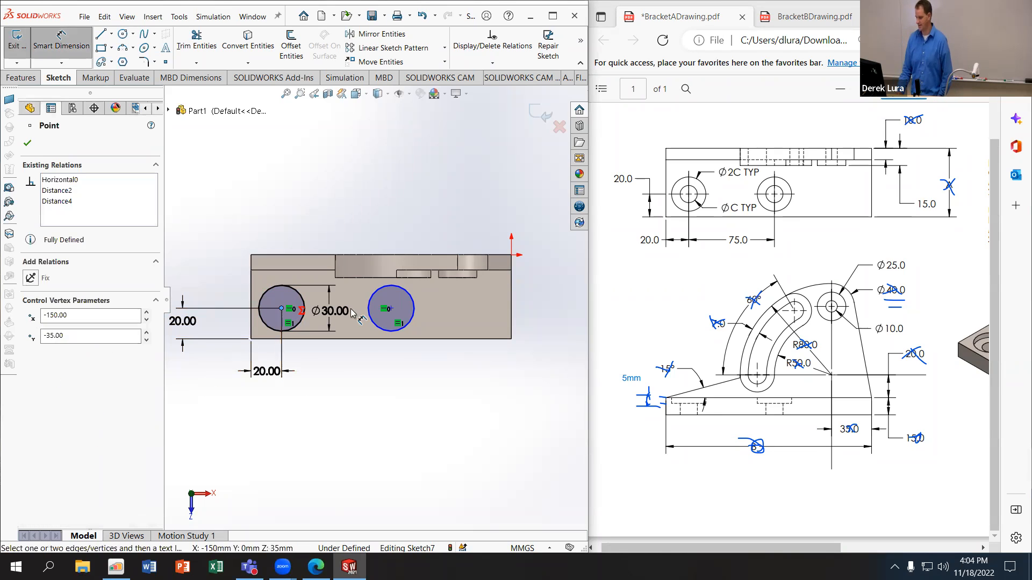
pyautogui.click(390, 308)
pyautogui.click(350, 365)
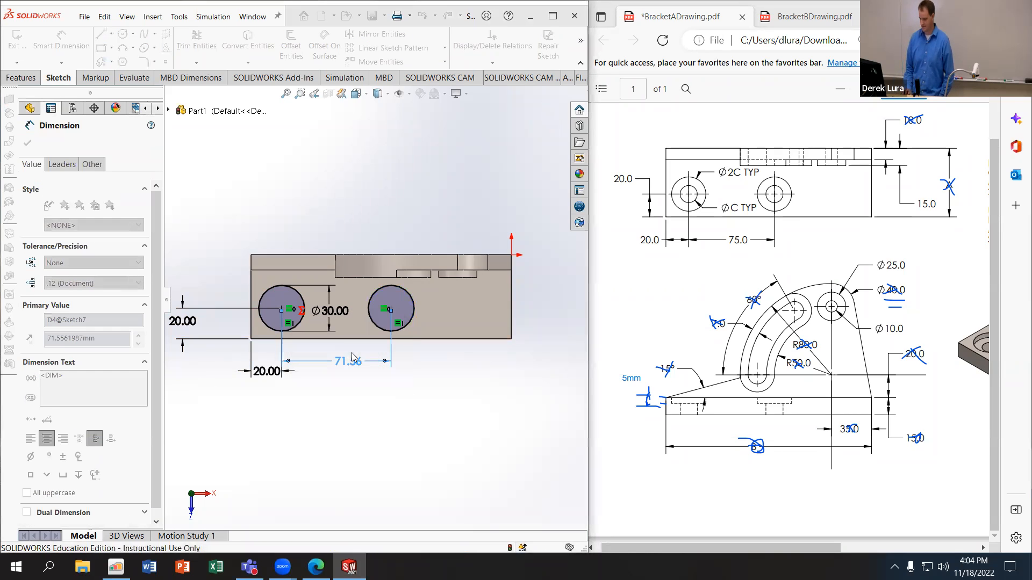
pyautogui.write('75')
pyautogui.press('Return')
# Step: Cut the two circles 5 mm deep into the base plate as blind counterbores
pyautogui.click(34, 79)
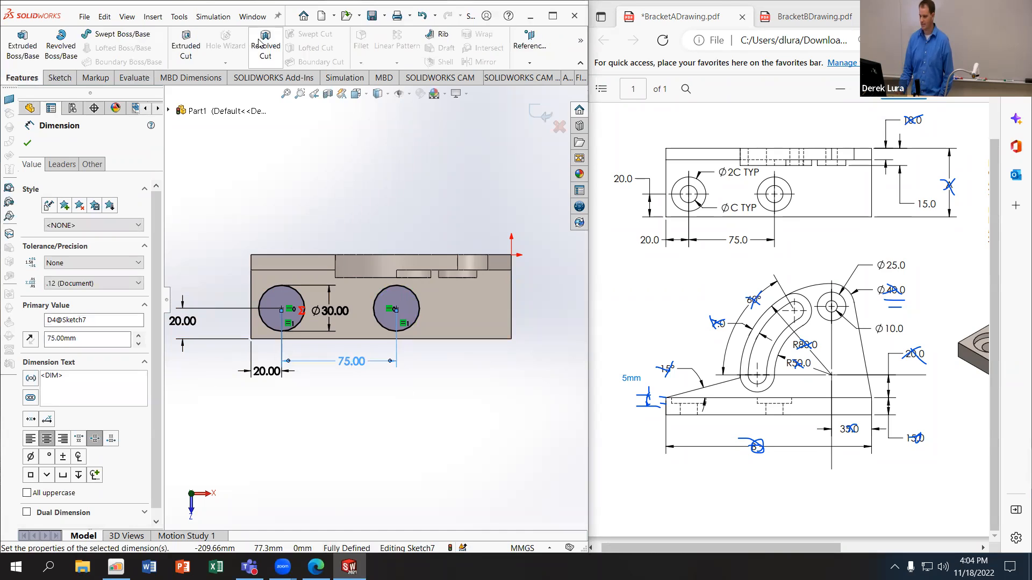
pyautogui.click(186, 47)
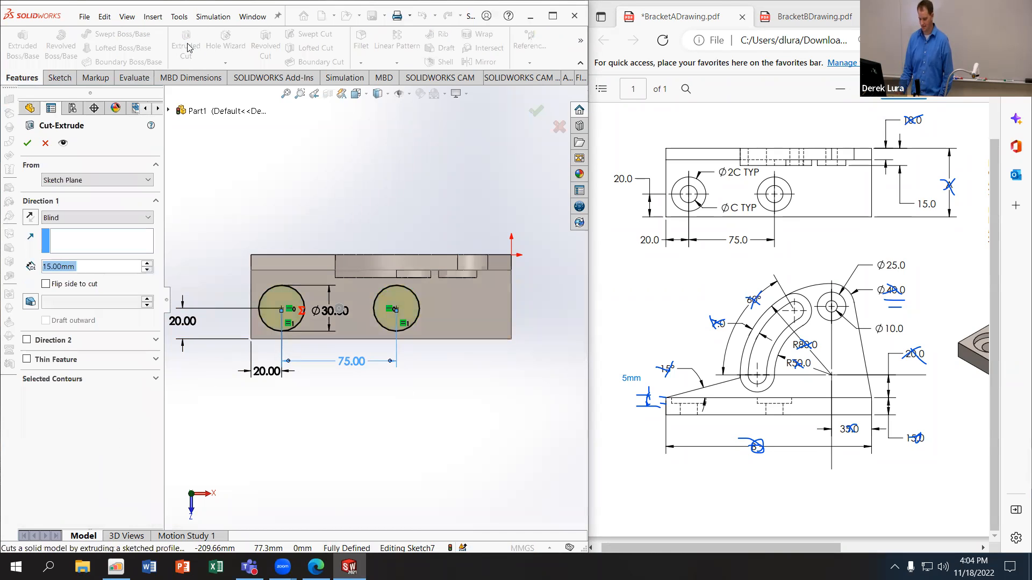
pyautogui.write('5')
pyautogui.press('Return')
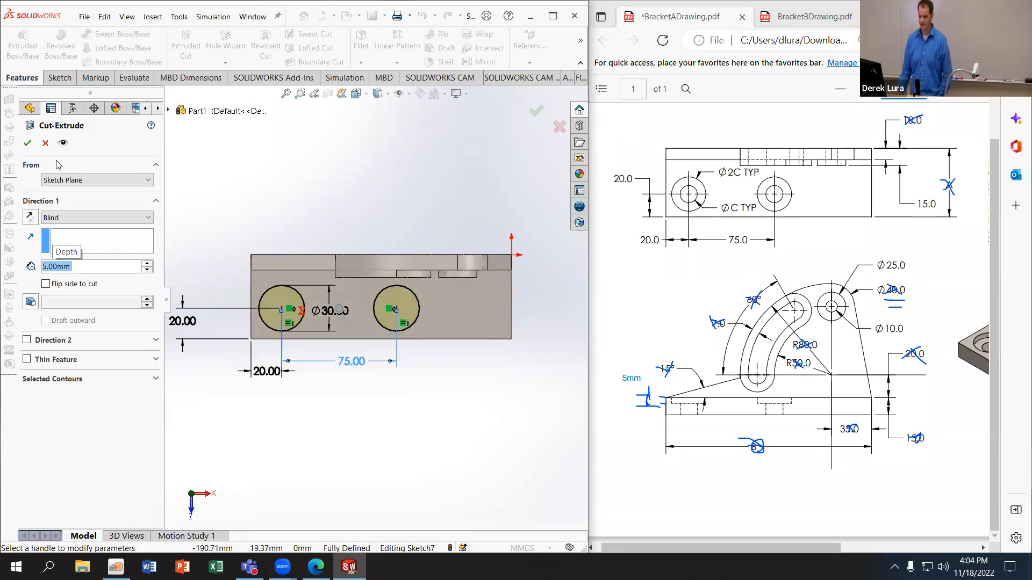
pyautogui.click(27, 143)
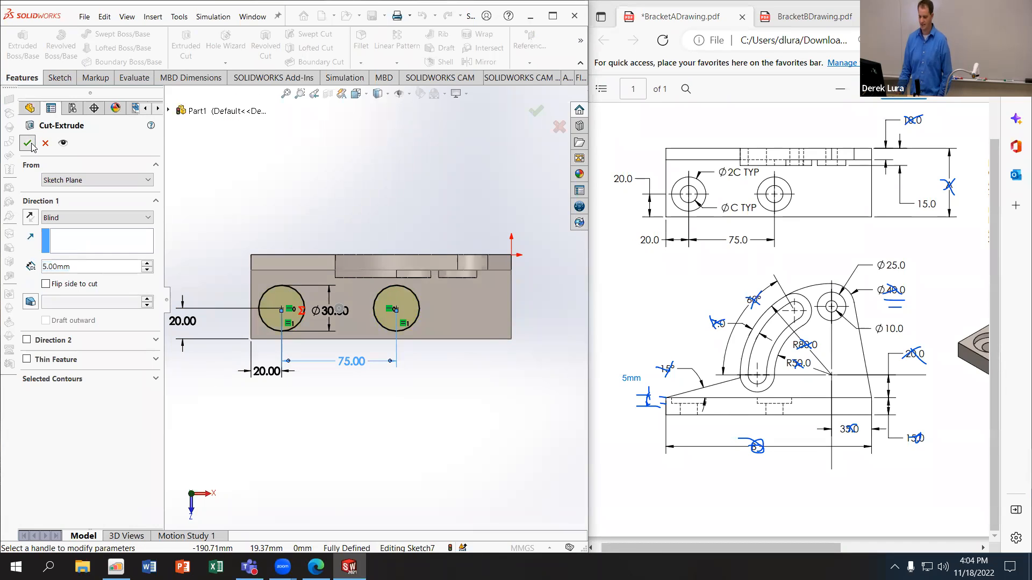
# Step: Start a sketch on the left counterbore's floor and draw a circle about 5 mm in radius inside each counterbore
pyautogui.click(292, 313)
pyautogui.click(59, 77)
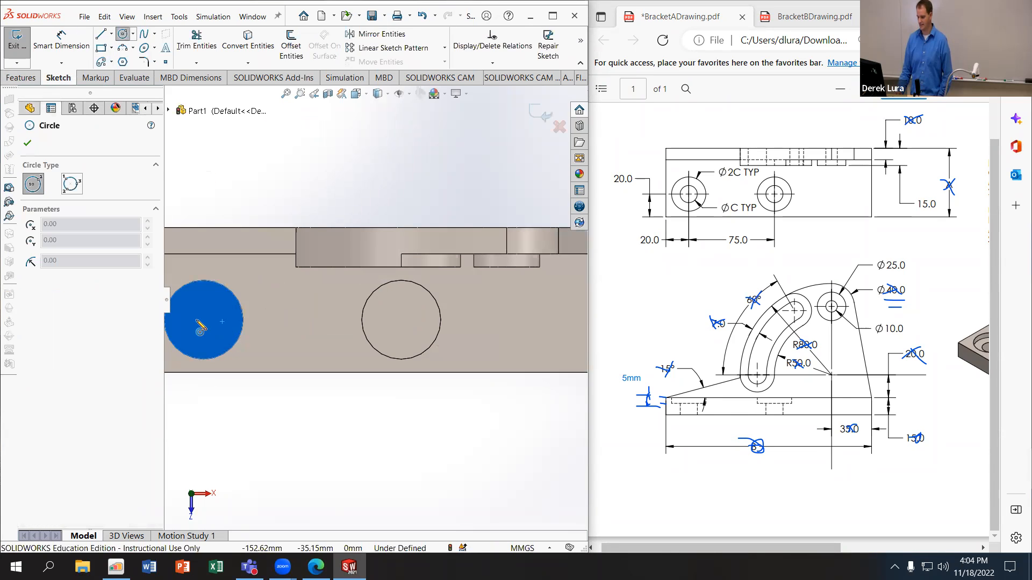
pyautogui.moveTo(203, 321); pyautogui.dragTo(216, 320)
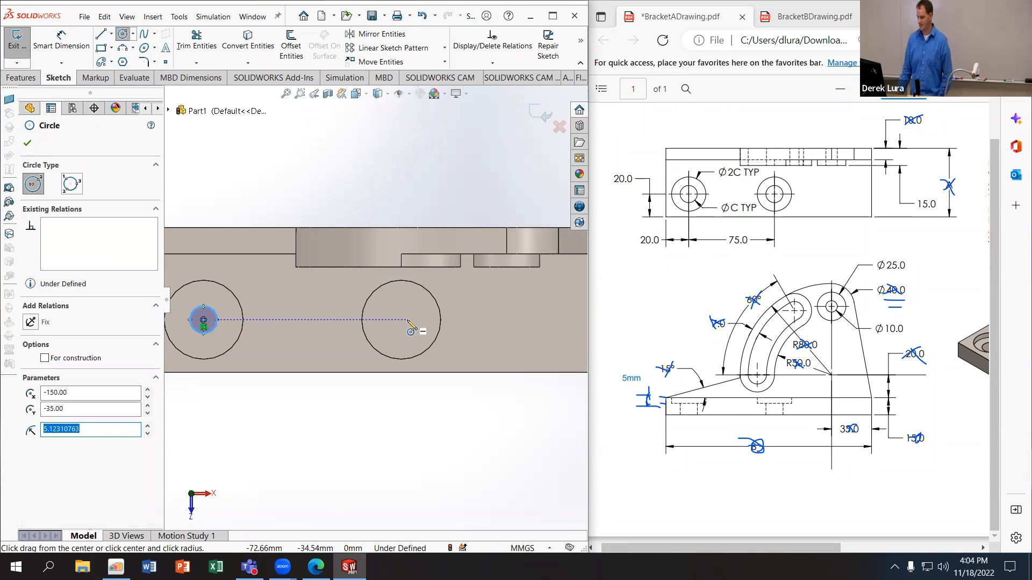
pyautogui.moveTo(401, 320); pyautogui.dragTo(414, 321)
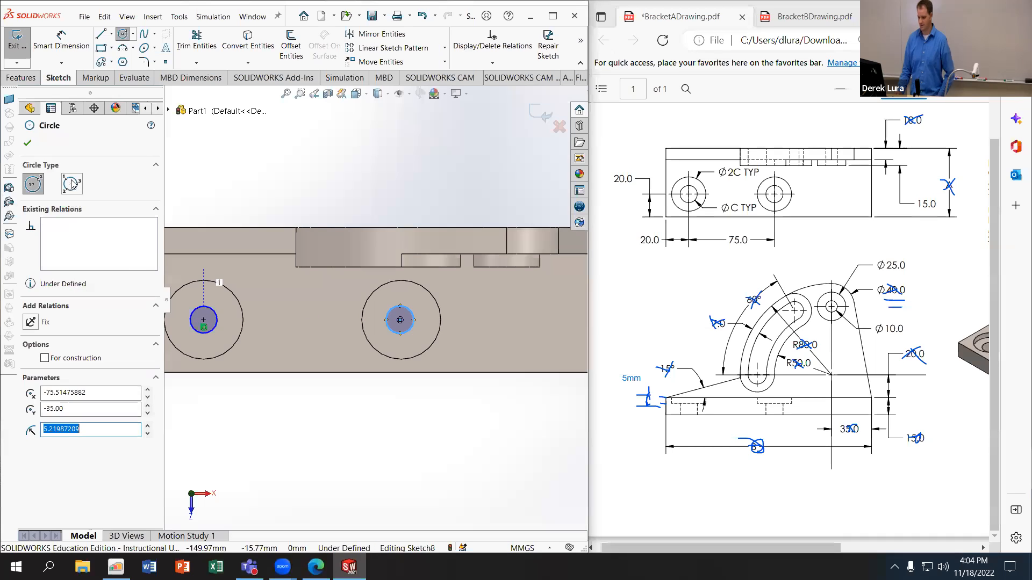
pyautogui.press('Escape')
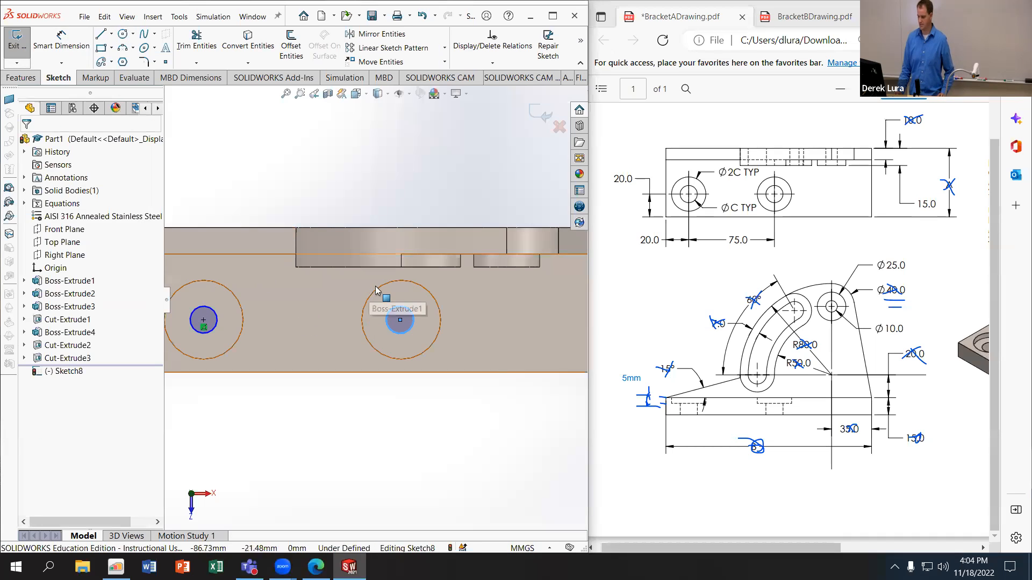
# Step: Make the right small circle concentric with the right counterbore's edge
pyautogui.keyDown('ctrl'); pyautogui.click(396, 317); pyautogui.keyUp('ctrl')
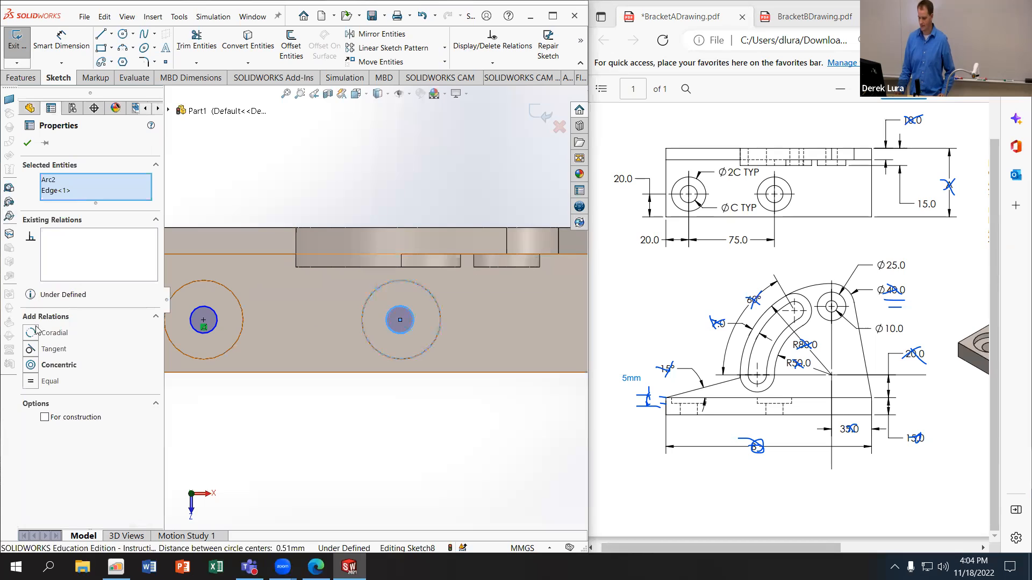
pyautogui.click(31, 365)
pyautogui.click(288, 421)
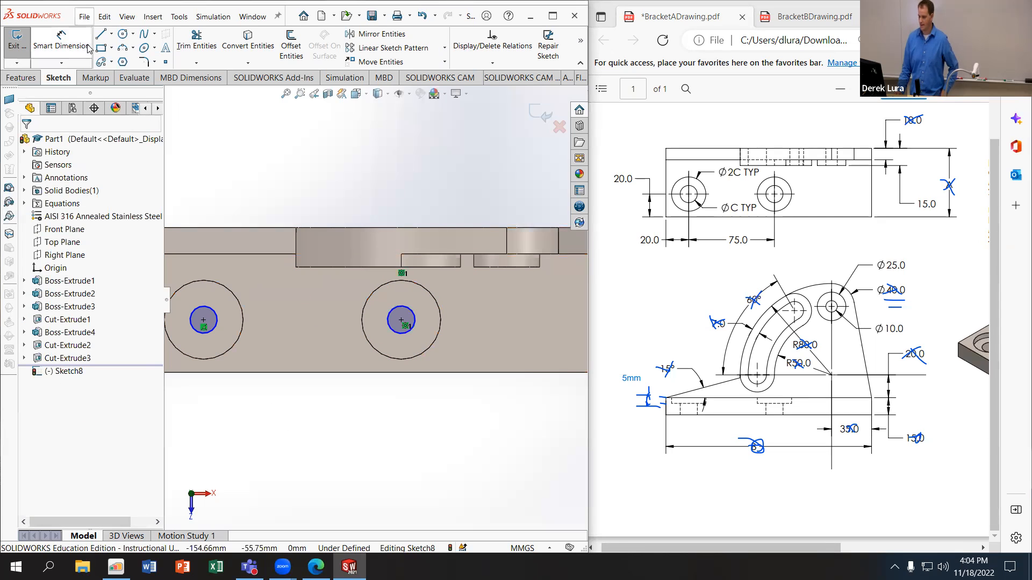
# Step: Dimension the left small circle's diameter with an equation equal to the global variable C
pyautogui.click(60, 40)
pyautogui.click(215, 313)
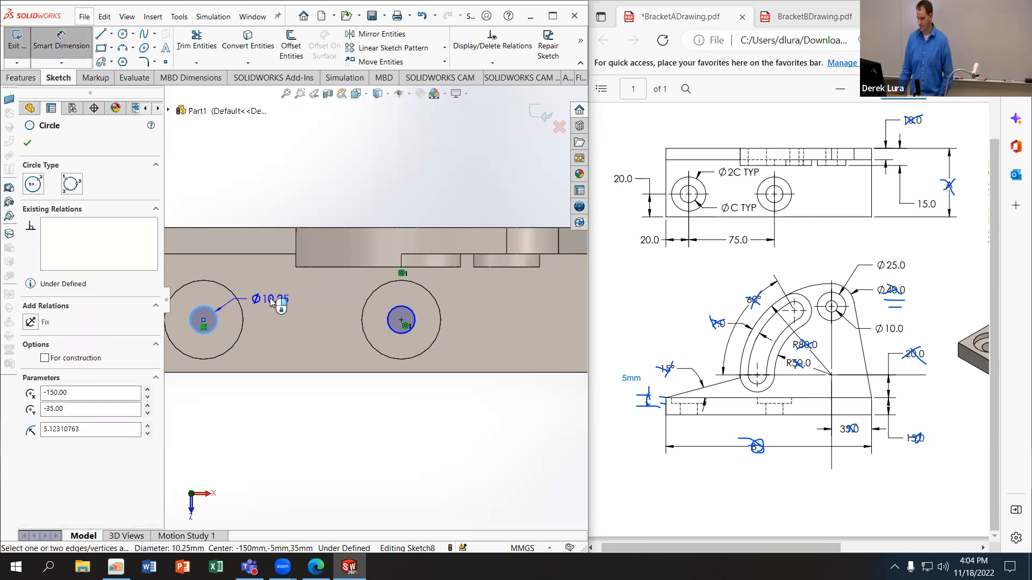
pyautogui.click(272, 302)
pyautogui.write('=')
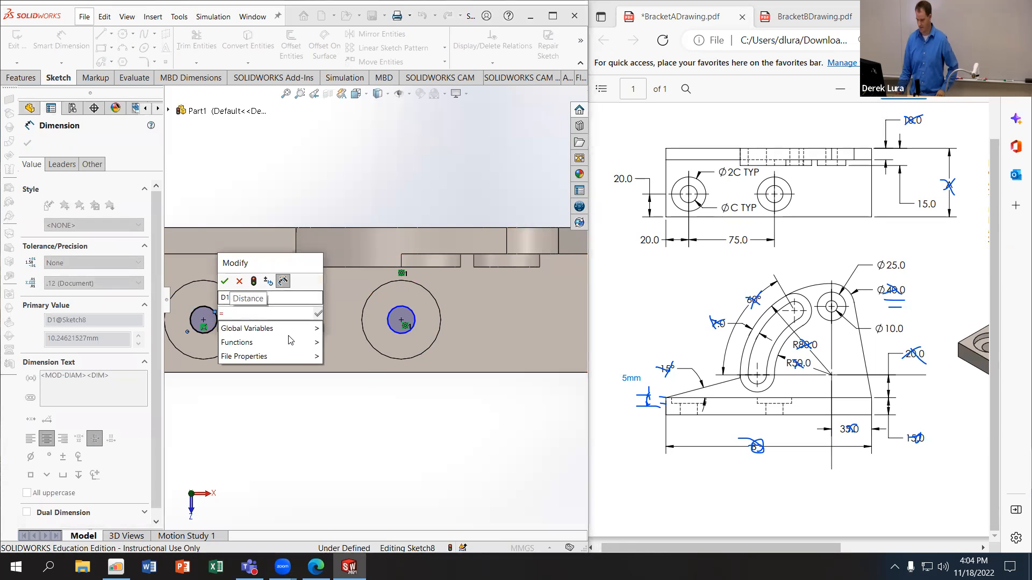
pyautogui.moveTo(314, 329)
pyautogui.click(344, 356)
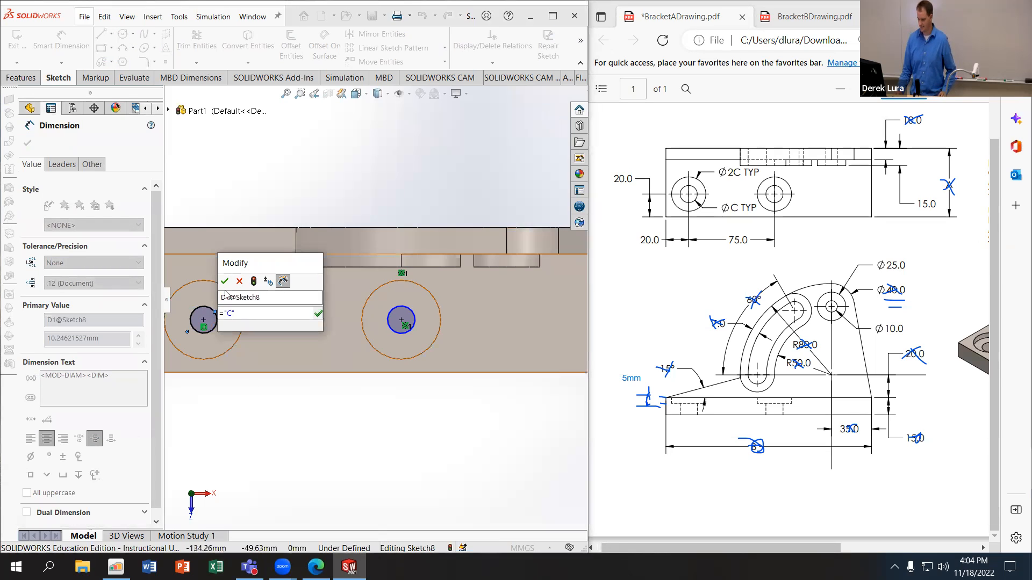
pyautogui.click(225, 282)
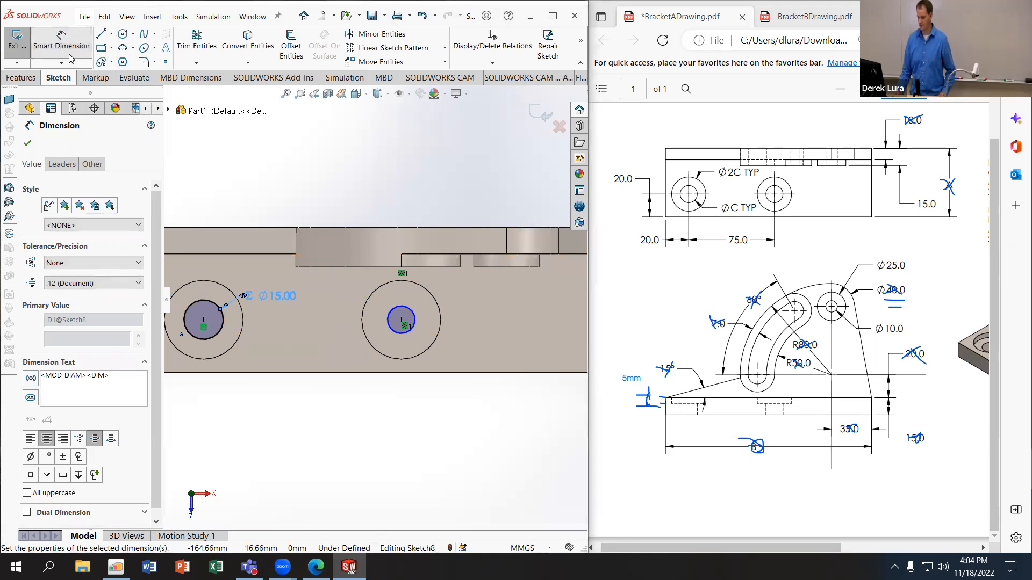
# Step: Add an equal relation between the two small circles inside the counterbores
pyautogui.click(223, 325)
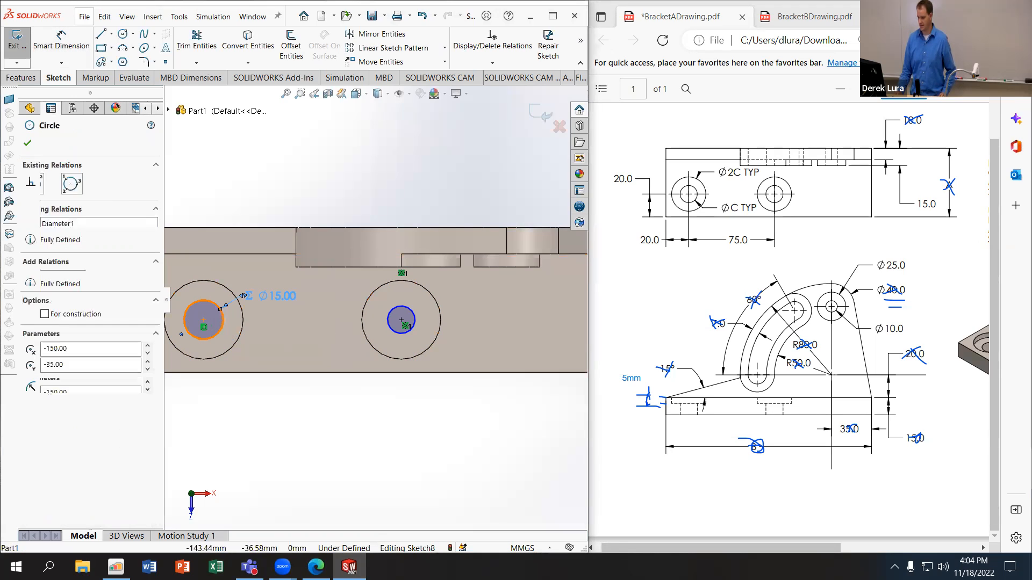
pyautogui.keyDown('ctrl'); pyautogui.click(391, 324); pyautogui.keyUp('ctrl')
pyautogui.click(46, 385)
pyautogui.click(256, 419)
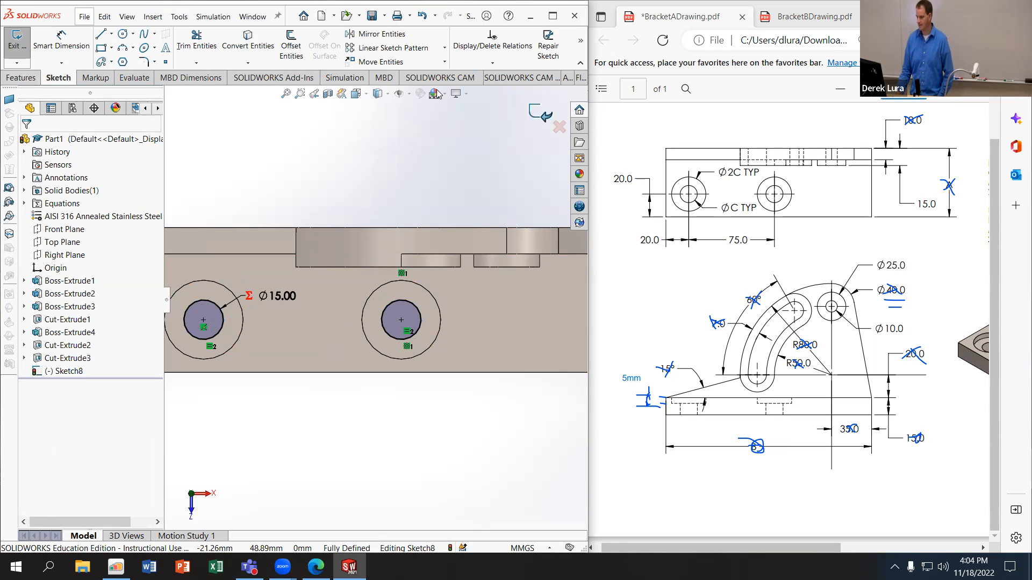
# Step: Cut the two small circles all the way through the base plate
pyautogui.click(21, 77)
pyautogui.click(187, 50)
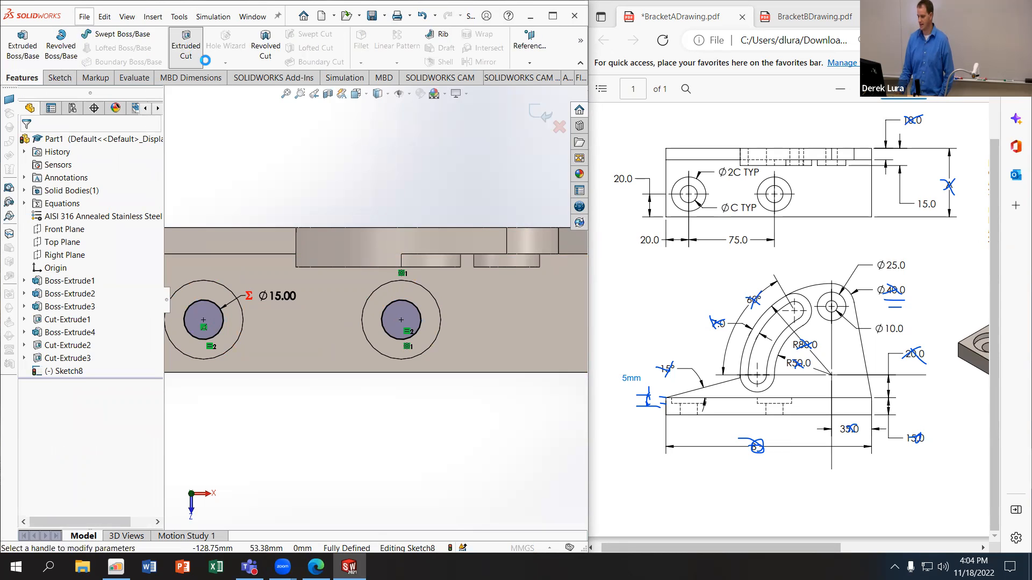
pyautogui.click(76, 217)
pyautogui.click(75, 239)
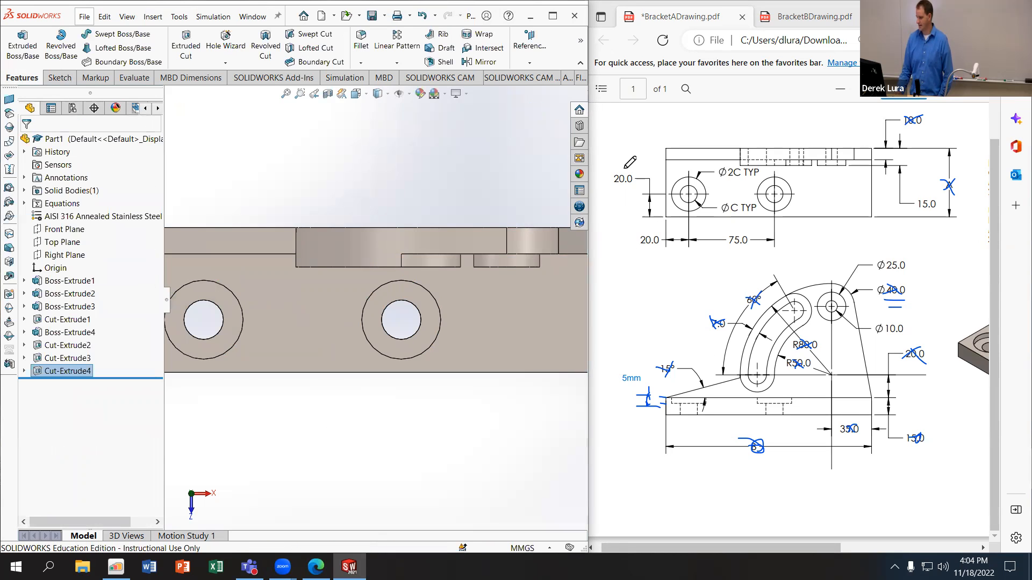
# Step: Cross off the remaining modelled dimensions on the Bracket A drawing: 20.0, 75.0, Ø2C, ØC, 15.0, Ø25.0 and Ø10.0
pyautogui.click(746, 211)
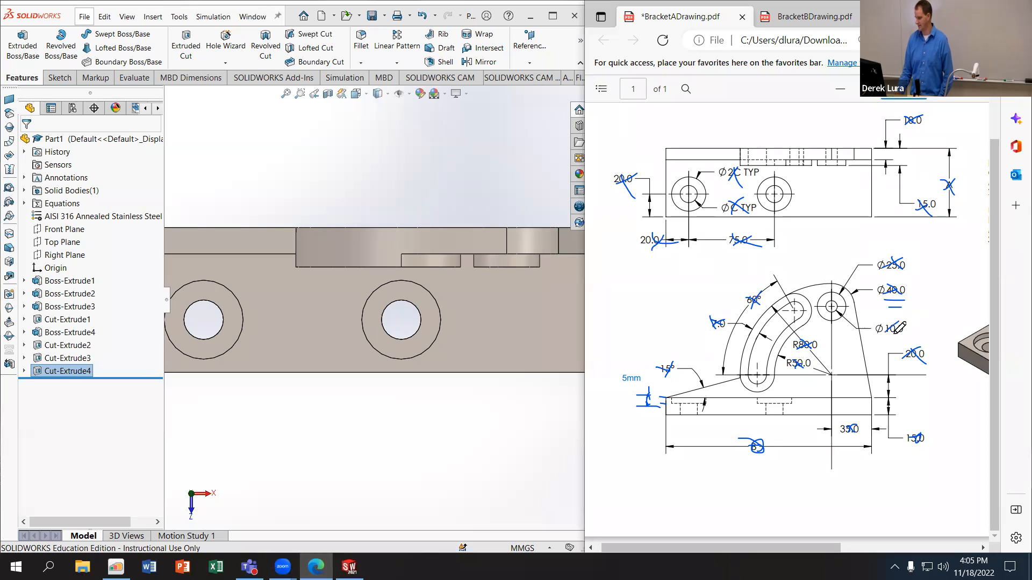
# Step: Evaluate the mass properties of the completed bracket and highlight its mass value
pyautogui.moveTo(494, 375); pyautogui.dragTo(436, 301, button='middle')
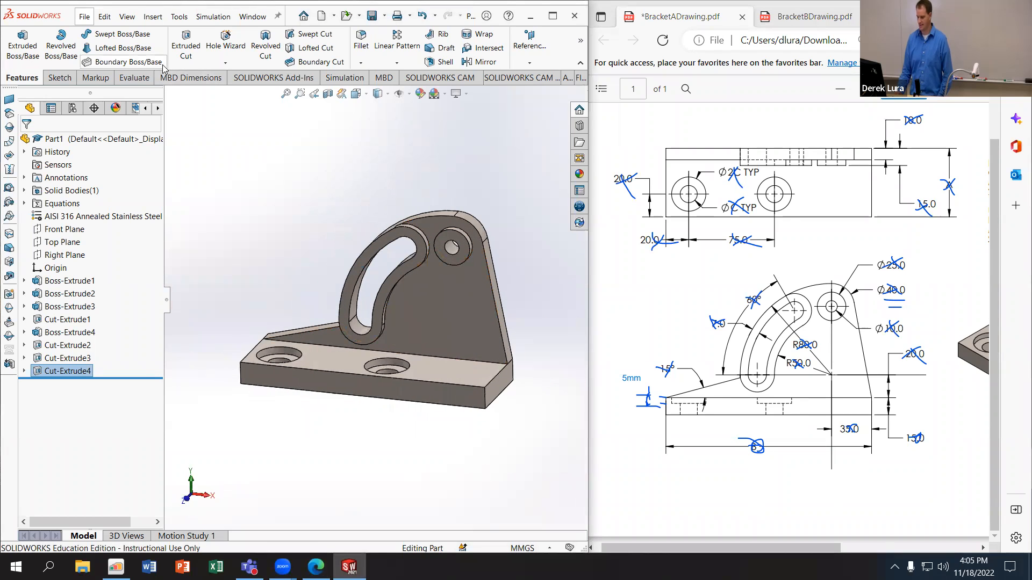
pyautogui.click(136, 78)
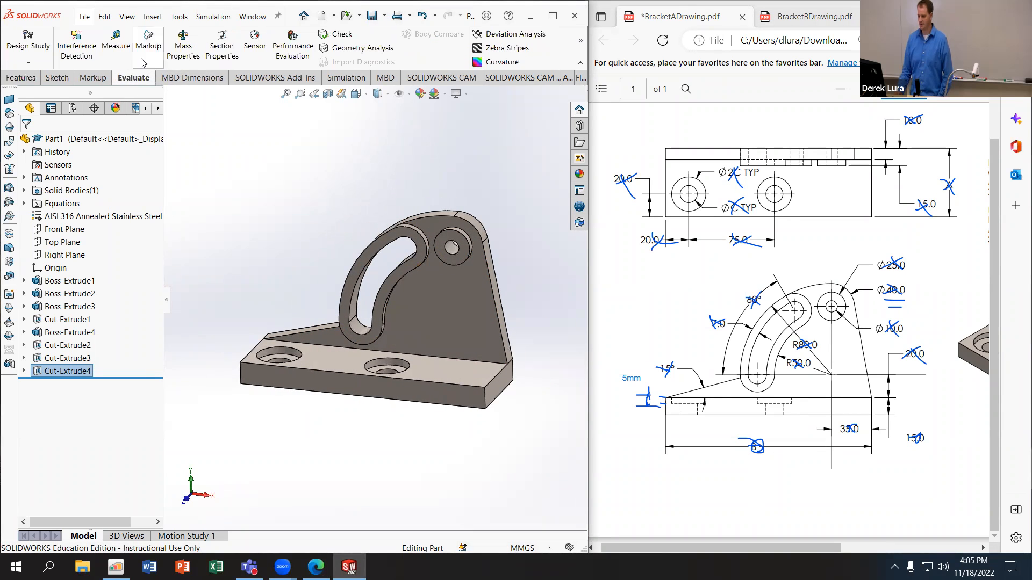
pyautogui.click(183, 45)
pyautogui.moveTo(232, 273); pyautogui.dragTo(238, 272)
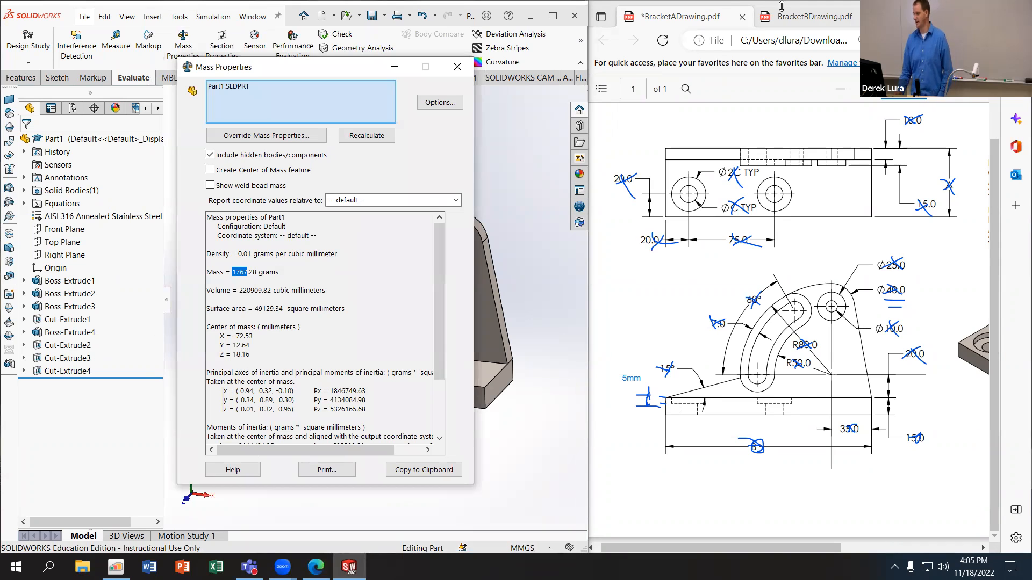
# Step: Compare the mass with the quiz's Question 1 answers, read the Question 2 requirements and minimize the mass report
pyautogui.click(116, 567)
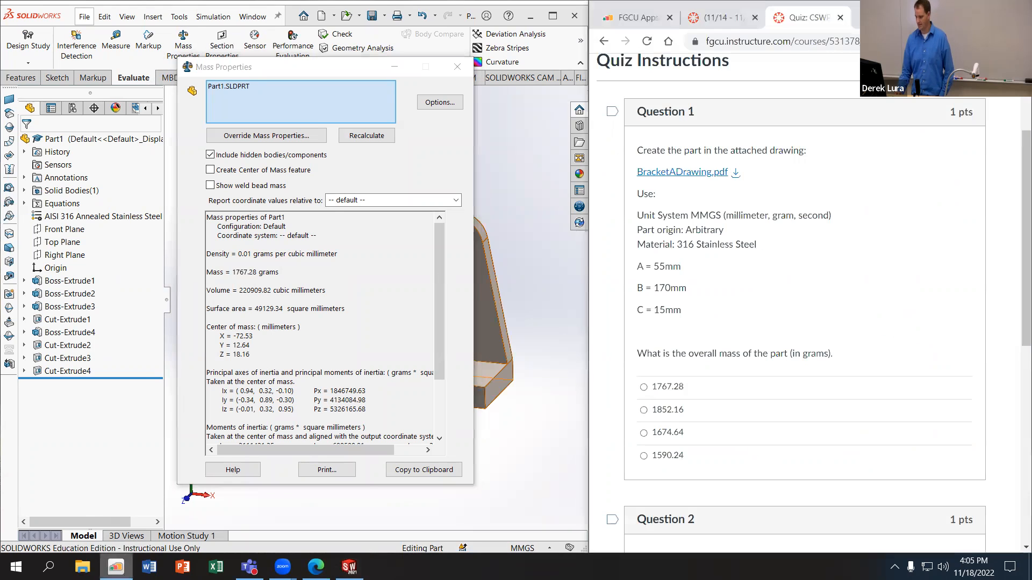
pyautogui.scroll(-5, 758, 348)
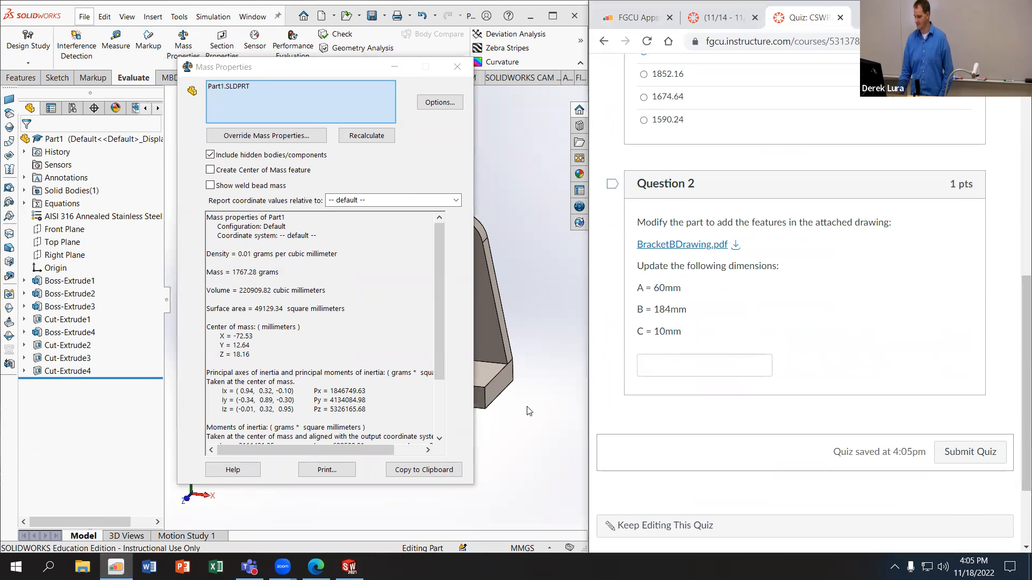
pyautogui.click(394, 67)
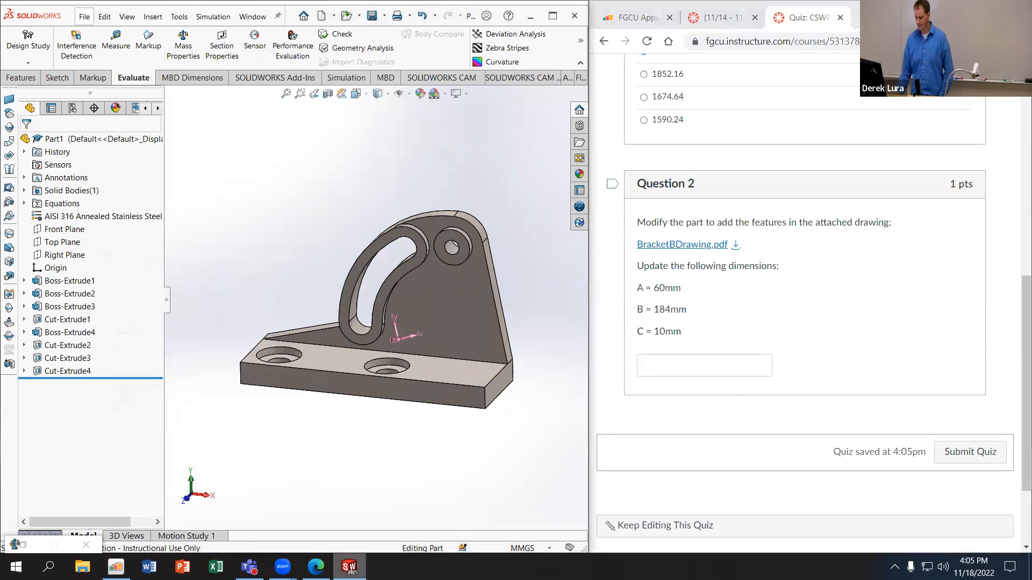
# Step: Examine the views and added features in the Bracket B PDF drawing
pyautogui.click(316, 567)
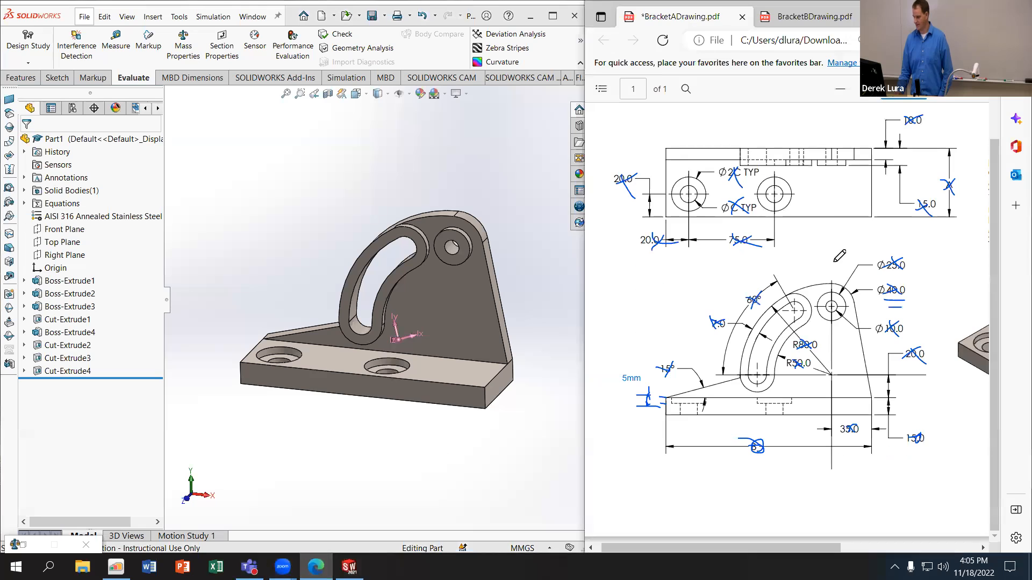
pyautogui.click(809, 17)
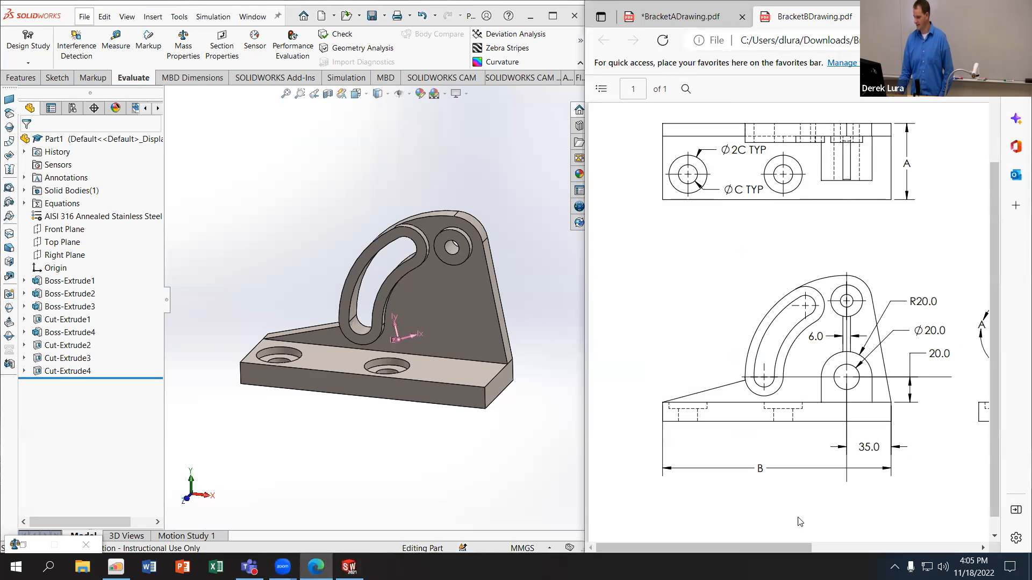
pyautogui.hscroll(5, 801, 534)
pyautogui.hscroll(5, 912, 538)
pyautogui.hscroll(-6, 912, 538)
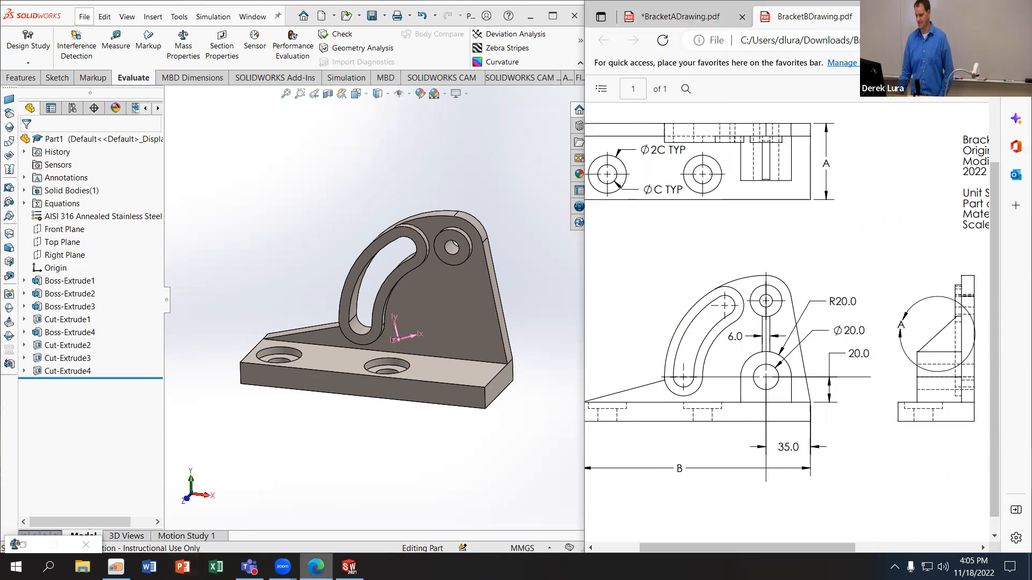
# Step: Set the global variables A to 60, B to 184 and C to 10 as Question 2 requires
pyautogui.click(316, 567)
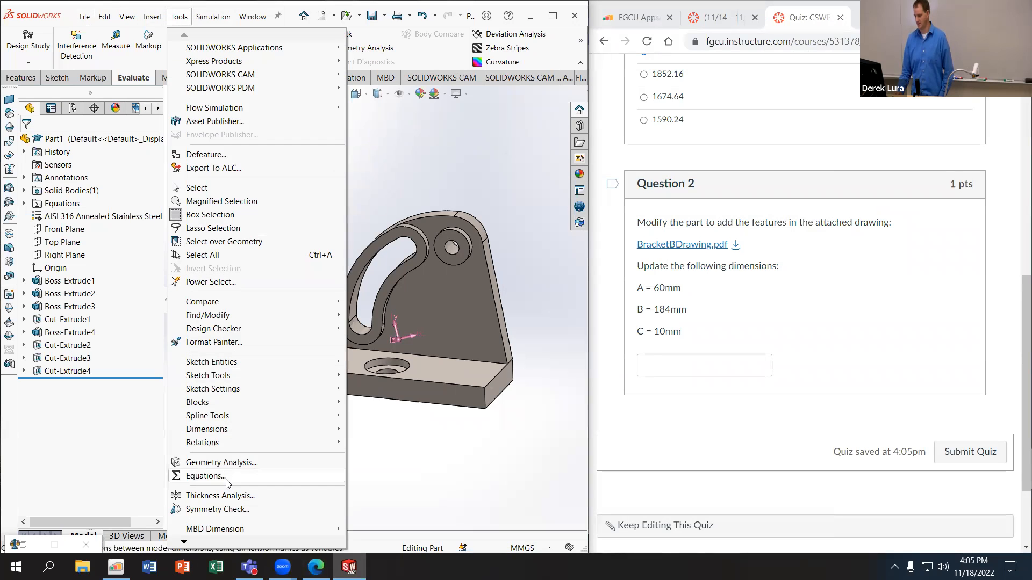
pyautogui.click(206, 475)
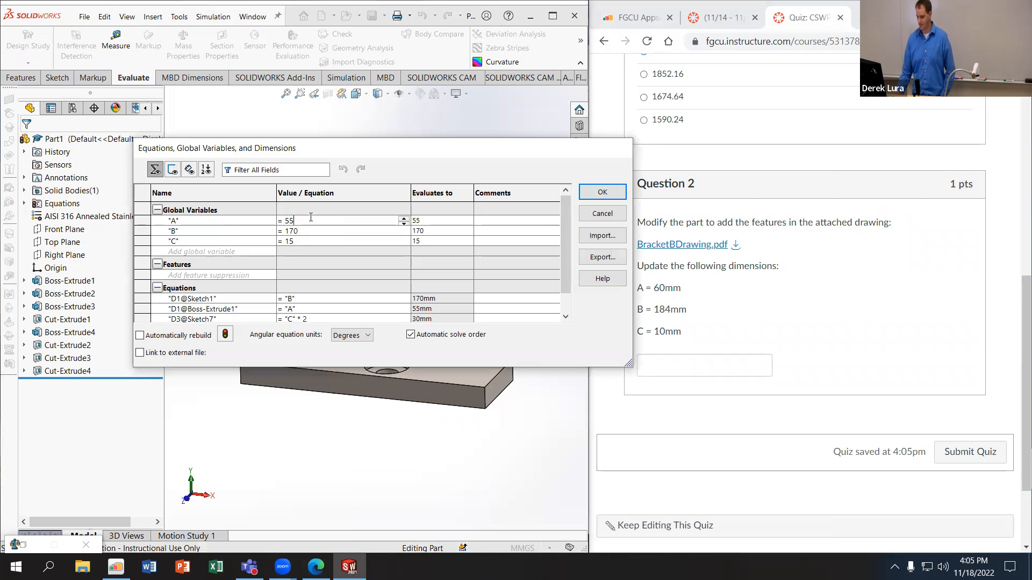
pyautogui.press('BackSpace')
pyautogui.press('BackSpace')
pyautogui.write('60')
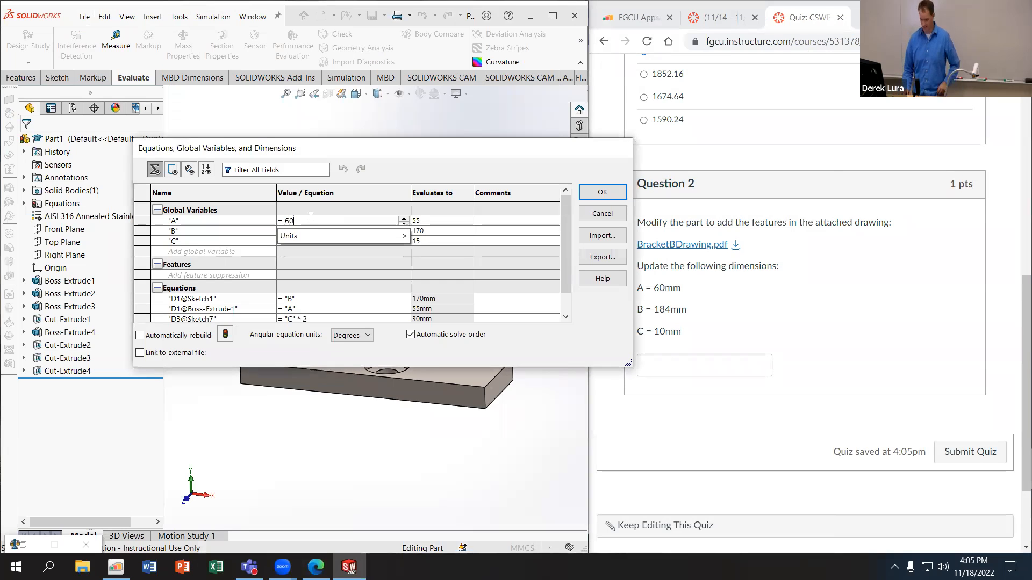
pyautogui.press('Tab')
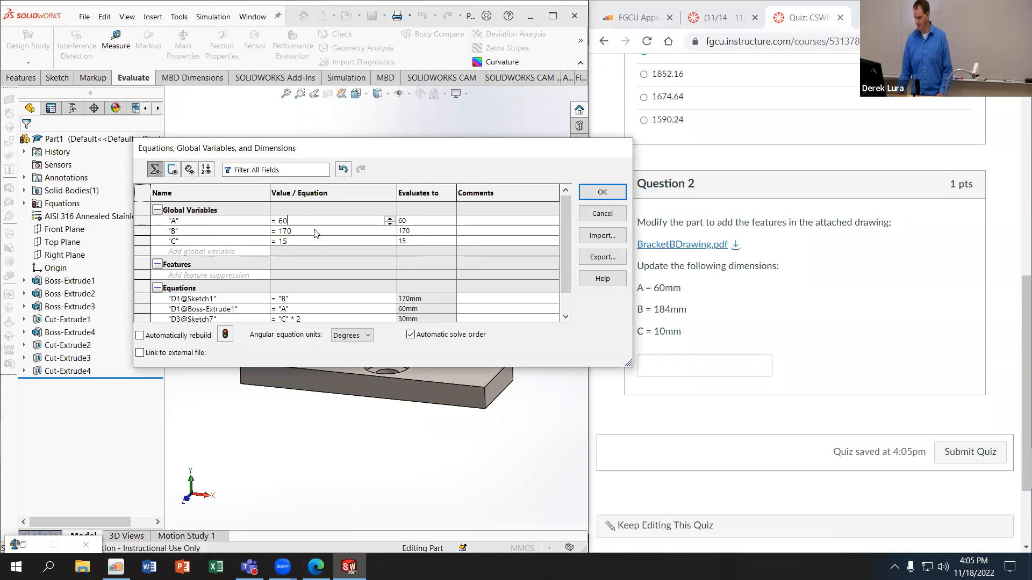
pyautogui.press('BackSpace')
pyautogui.press('BackSpace')
pyautogui.write('84')
pyautogui.press('Return')
pyautogui.click(305, 243)
pyautogui.press('BackSpace')
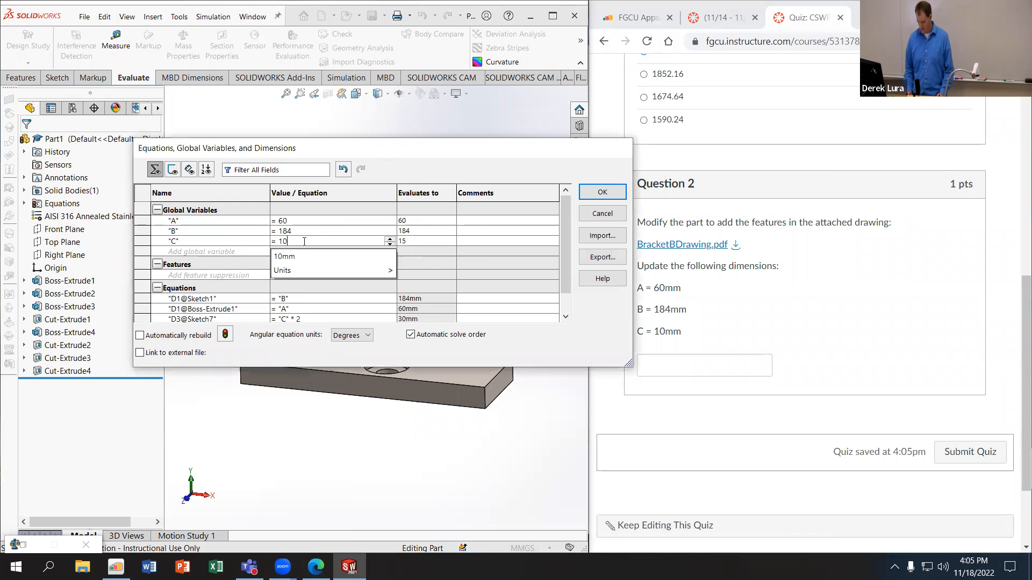
pyautogui.click(602, 192)
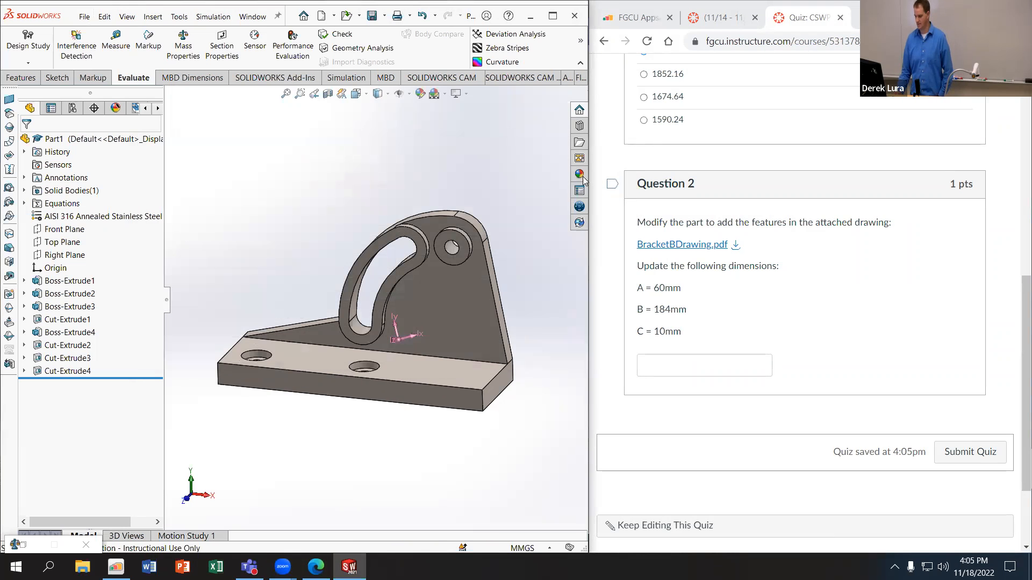
# Step: Open a new sketch on the Front Plane and bring up the Bracket B drawing for reference
pyautogui.click(22, 78)
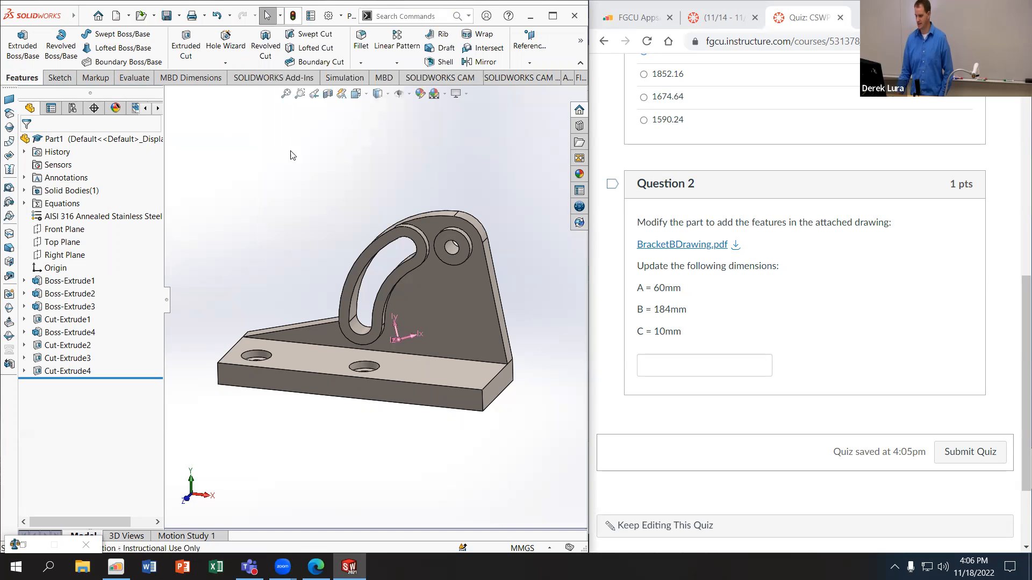
pyautogui.moveTo(286, 158); pyautogui.dragTo(376, 159, button='middle')
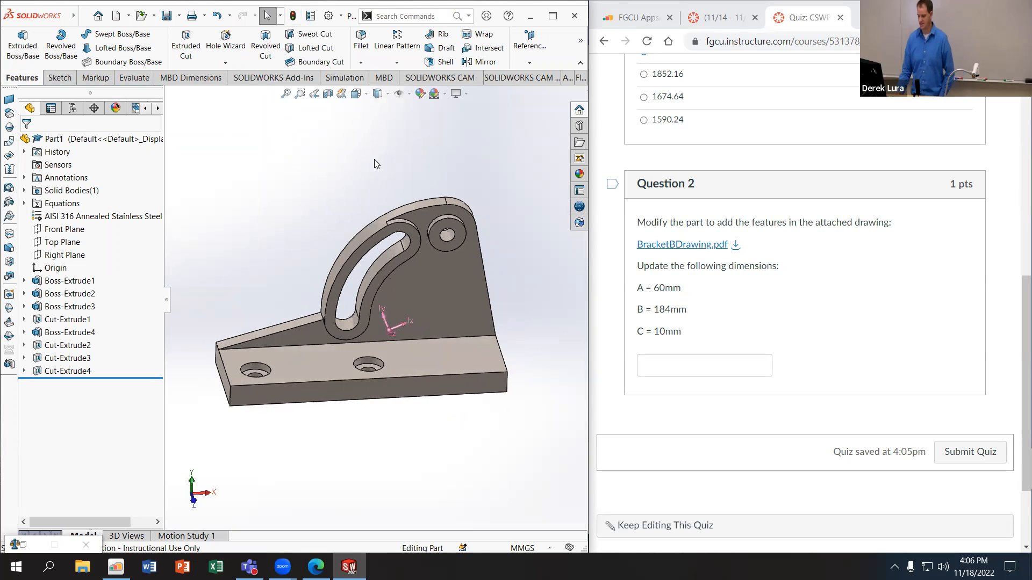
pyautogui.click(64, 230)
pyautogui.click(73, 217)
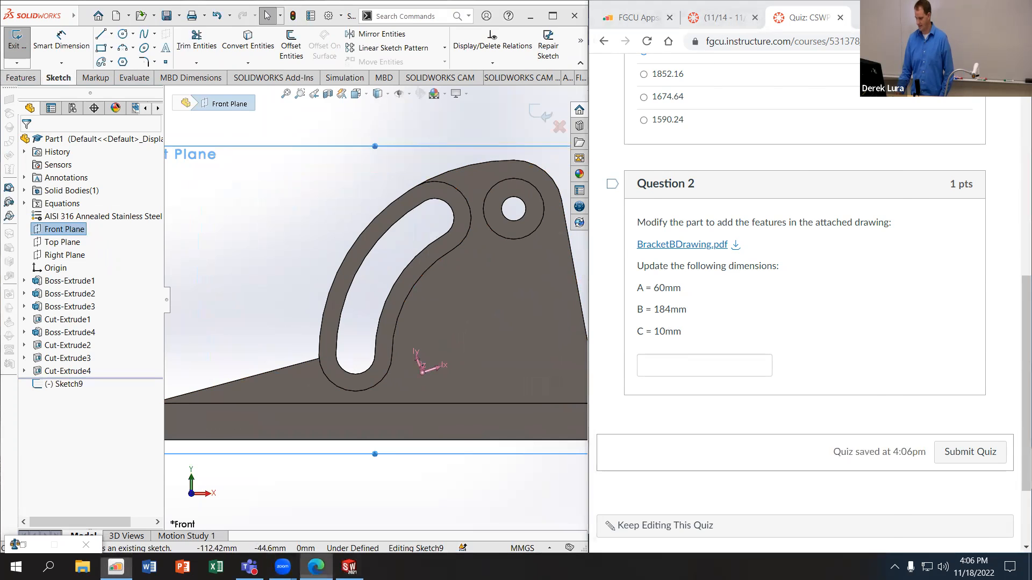
pyautogui.click(316, 567)
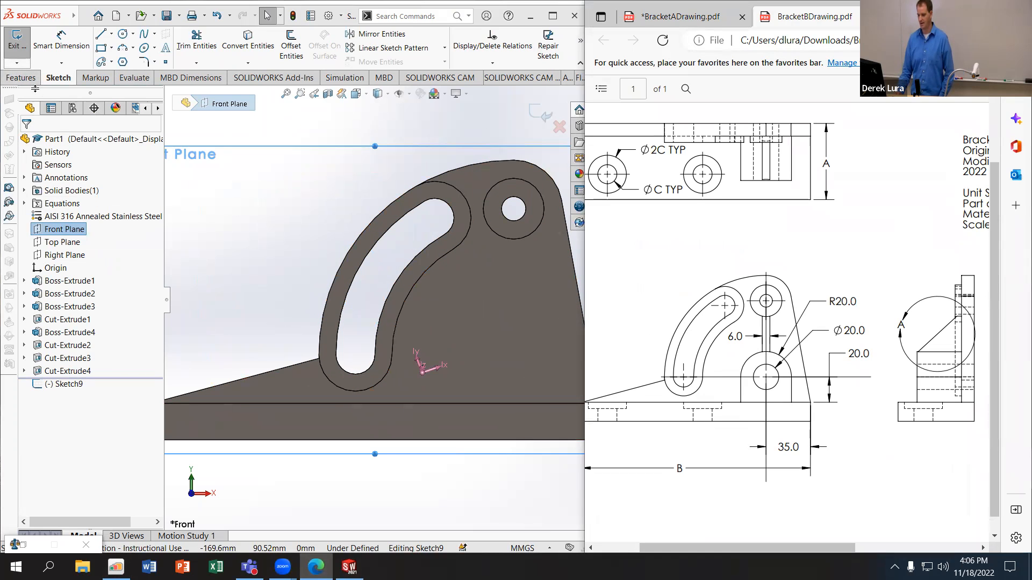
pyautogui.click(20, 78)
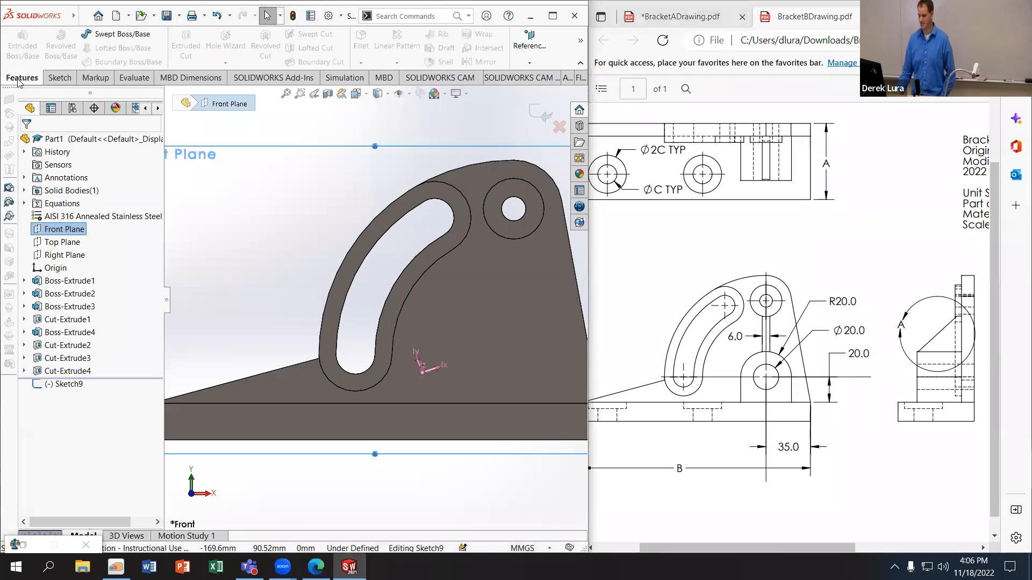
pyautogui.click(58, 78)
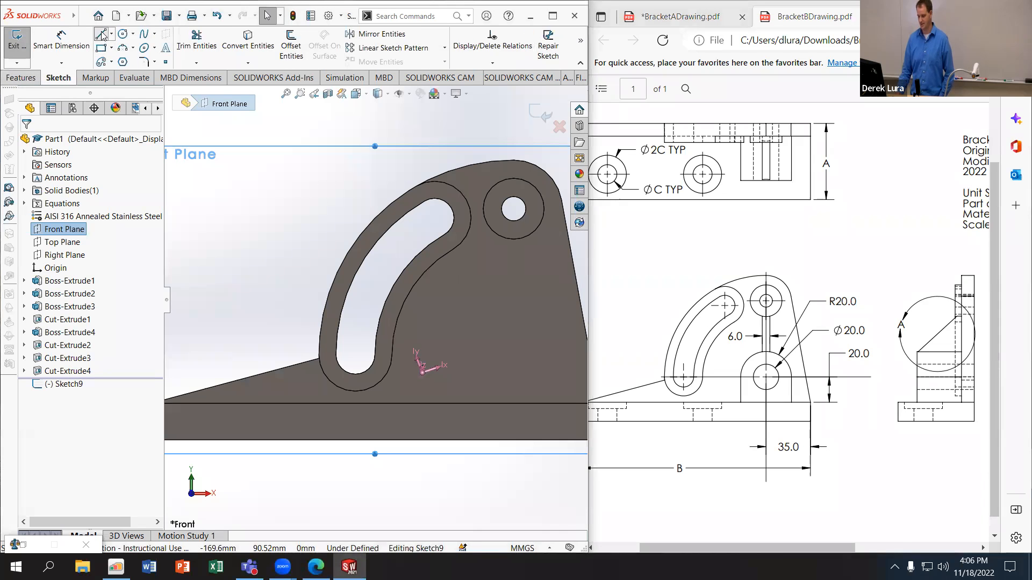
# Step: Sketch a closed arch profile about 28 mm wide on the base plate's top edge, with vertical sides and a tangent semicircular top
pyautogui.click(101, 34)
pyautogui.scroll(2, 339, 325)
pyautogui.click(348, 333)
pyautogui.click(349, 280)
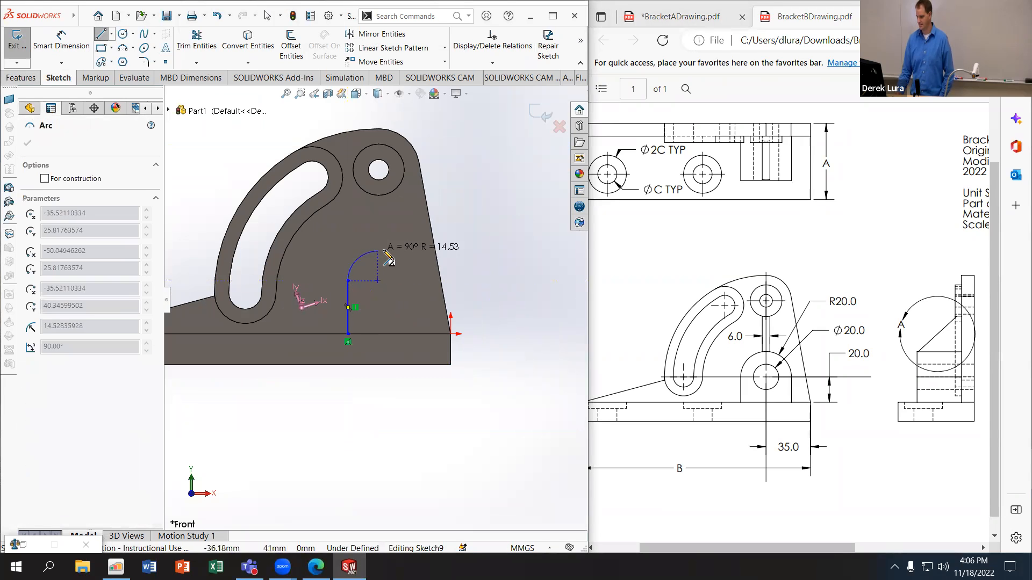
pyautogui.click(406, 280)
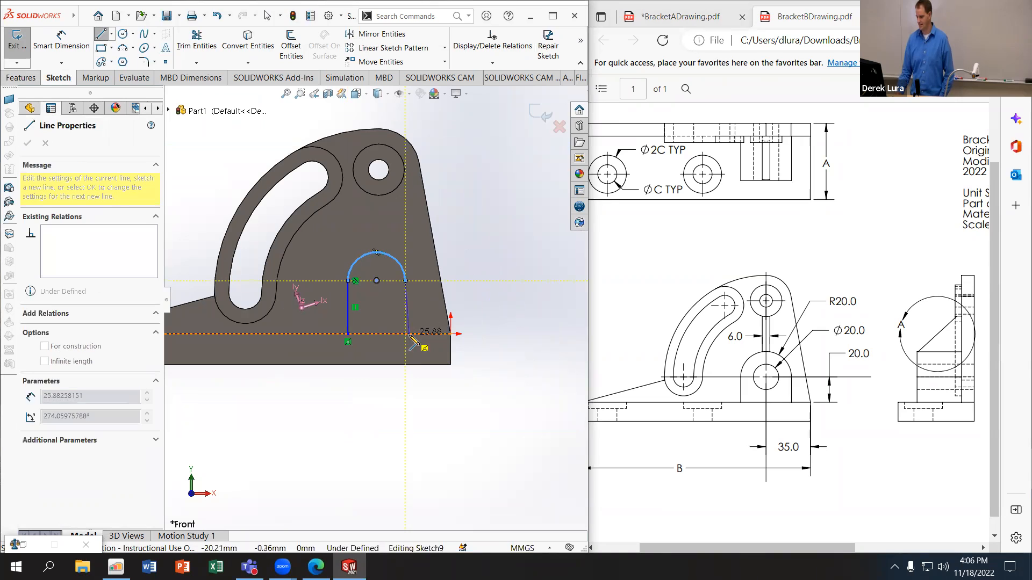
pyautogui.click(405, 334)
pyautogui.click(348, 333)
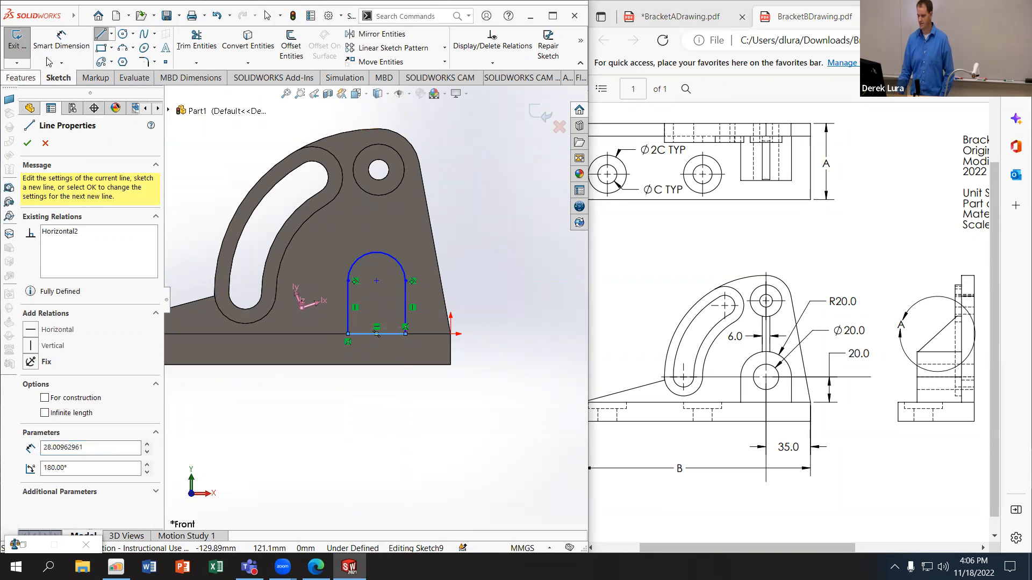
pyautogui.press('Escape')
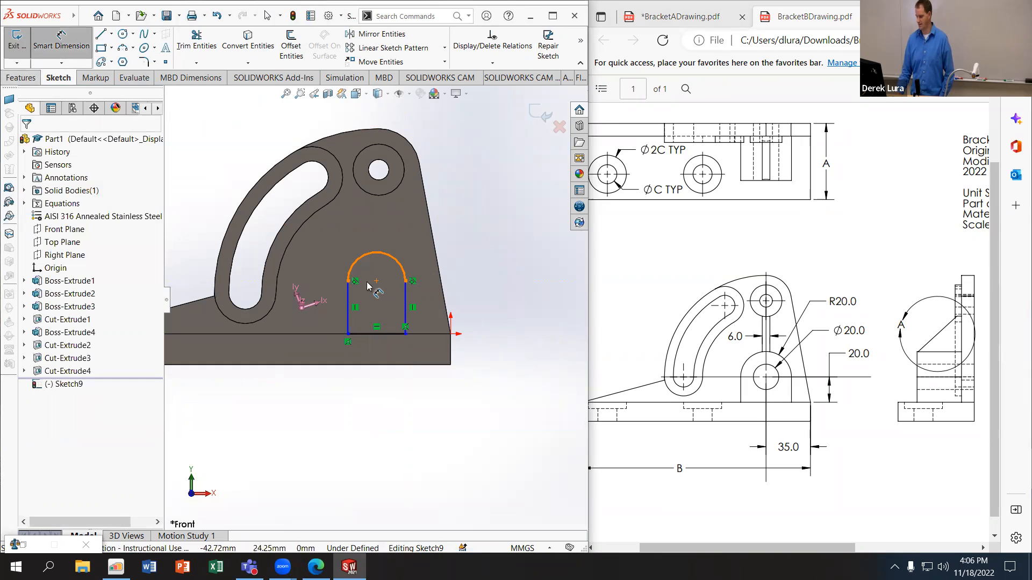
# Step: Dimension the arch's arc centre 35 mm from the base plate's right edge and 20 mm above its top edge
pyautogui.click(376, 281)
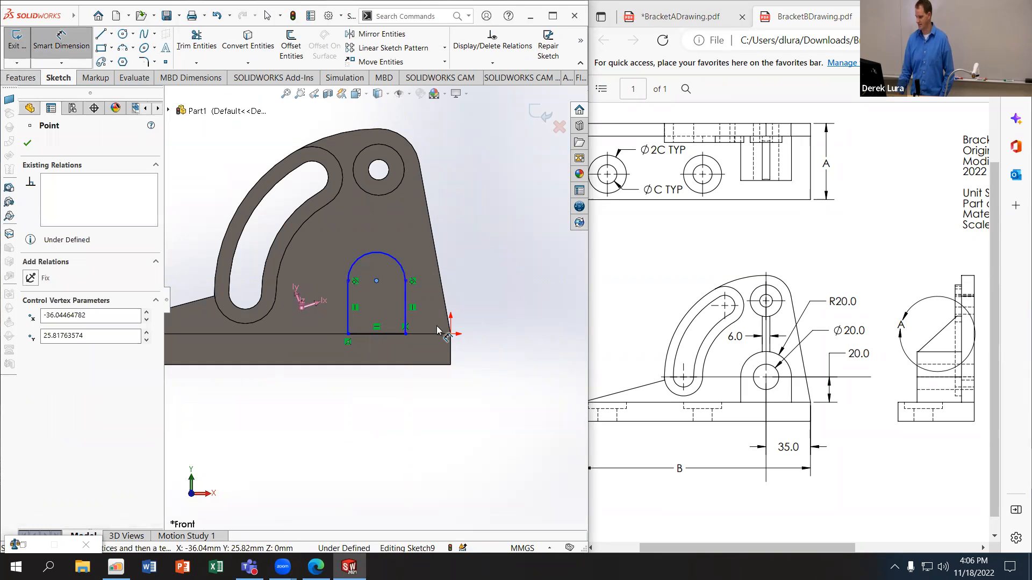
pyautogui.click(452, 352)
pyautogui.click(421, 395)
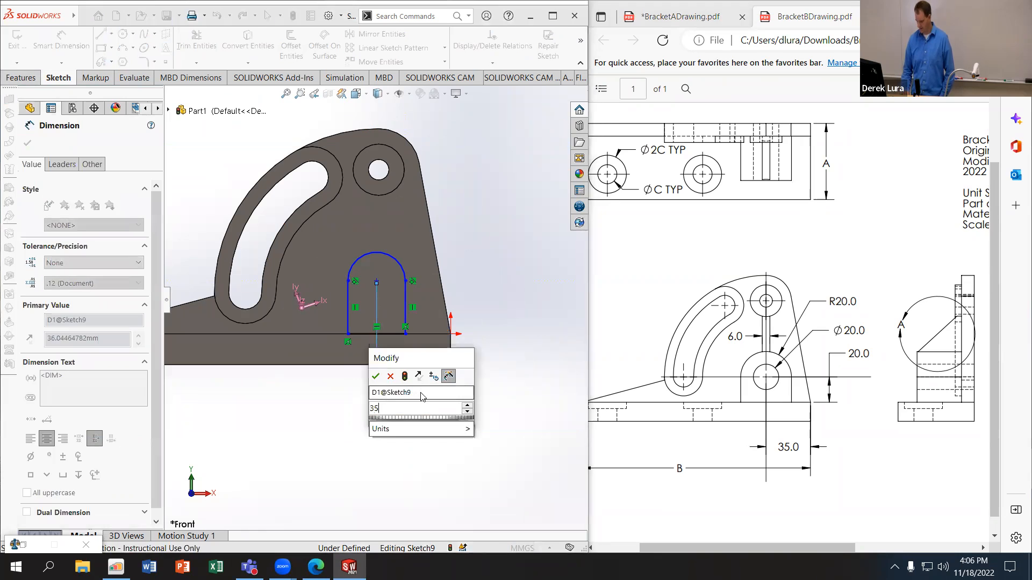
pyautogui.press('Return')
pyautogui.click(436, 334)
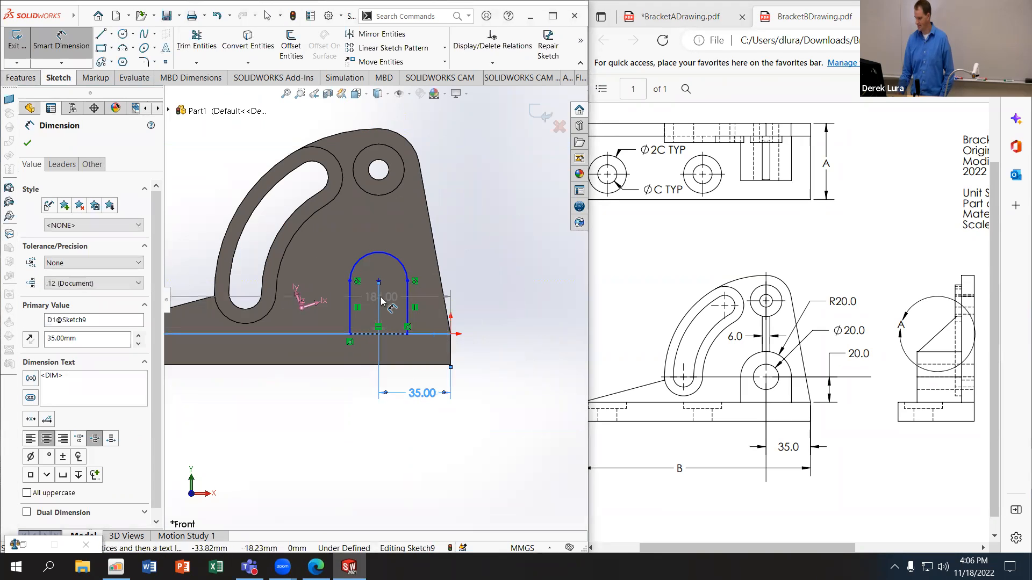
pyautogui.click(378, 281)
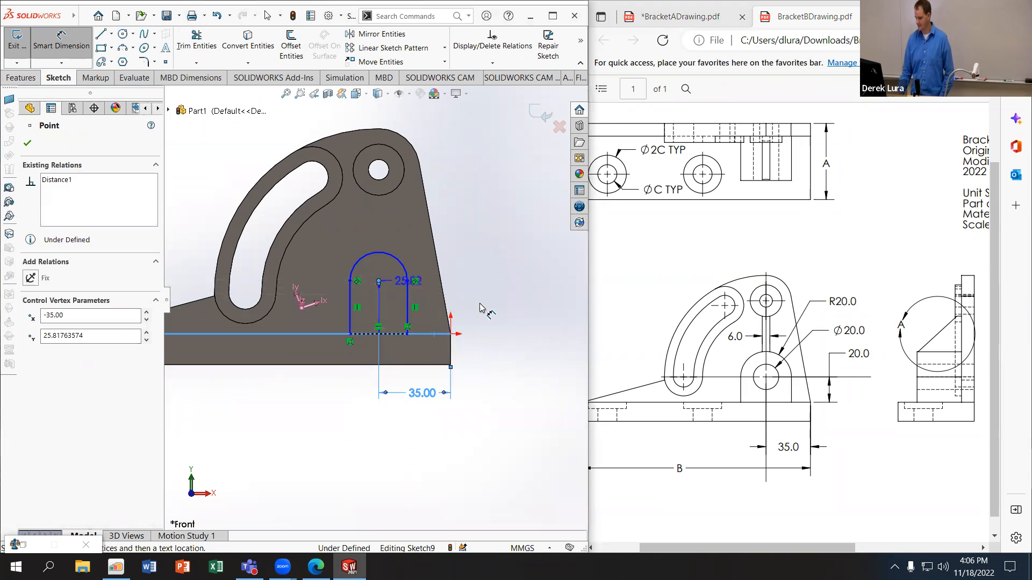
pyautogui.click(486, 307)
pyautogui.write('20')
pyautogui.press('Return')
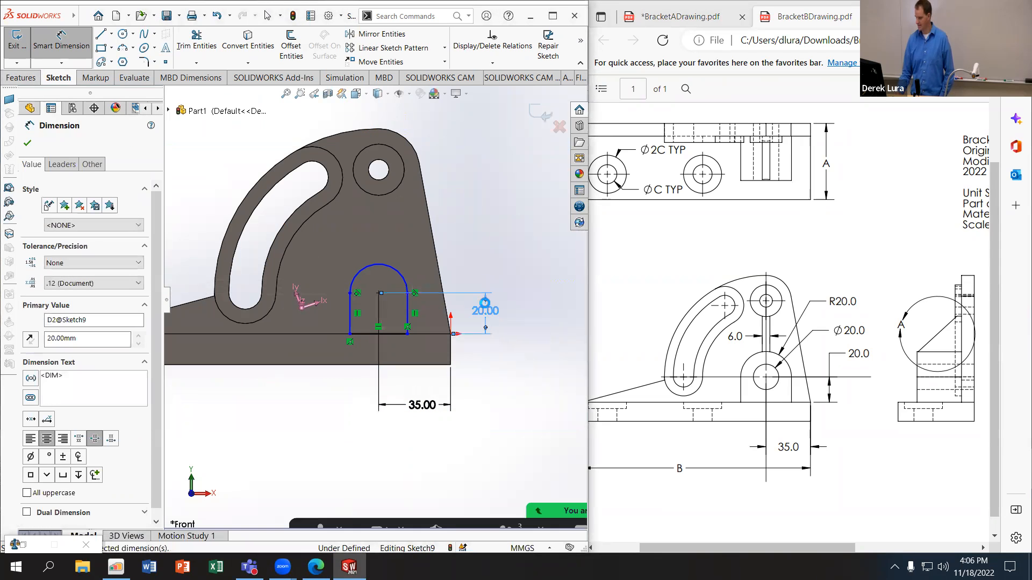
# Step: Dimension the arch's arc radius as 20 mm
pyautogui.click(398, 273)
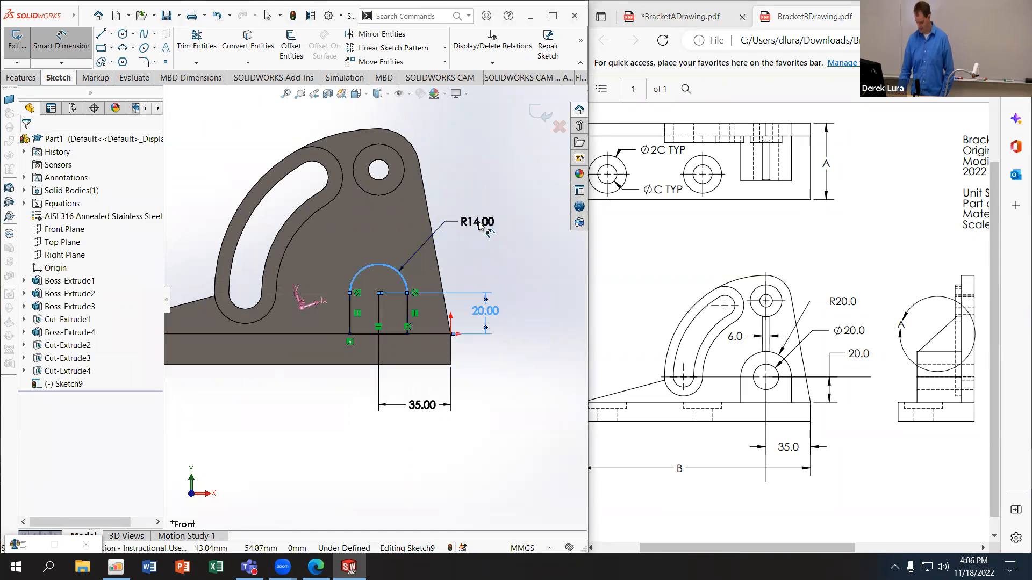
pyautogui.click(480, 224)
pyautogui.write('20')
pyautogui.press('Return')
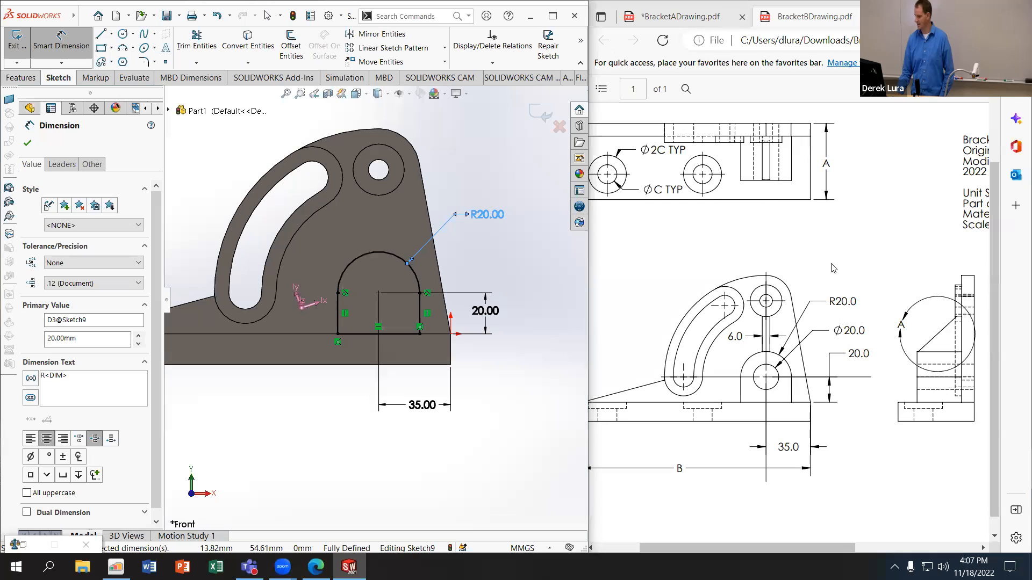
# Step: Cross off the R20.0 and 20.0 dimensions on the Bracket B drawing with the drawing pen
pyautogui.click(946, 89)
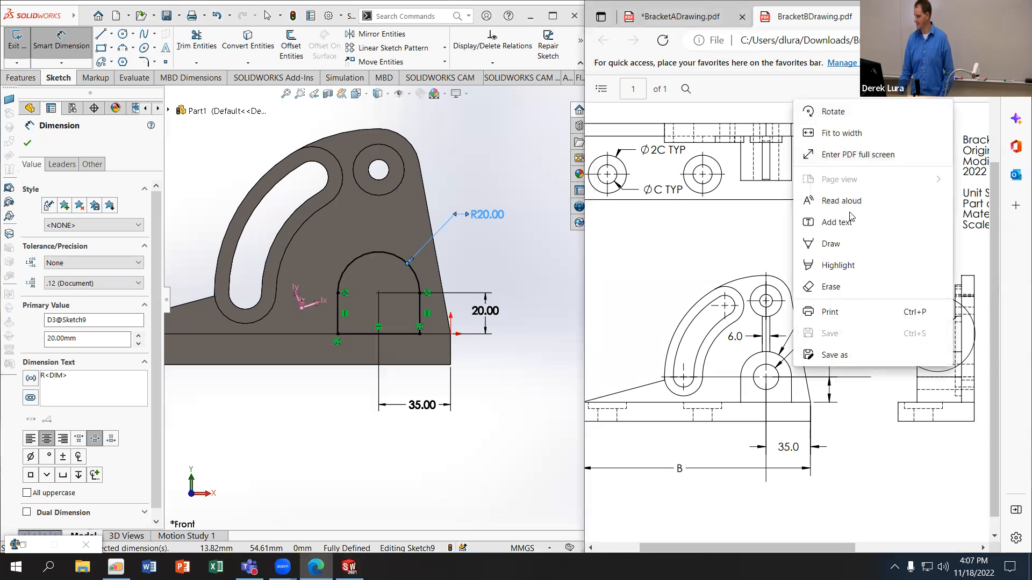
pyautogui.click(851, 244)
pyautogui.moveTo(845, 295); pyautogui.dragTo(854, 313)
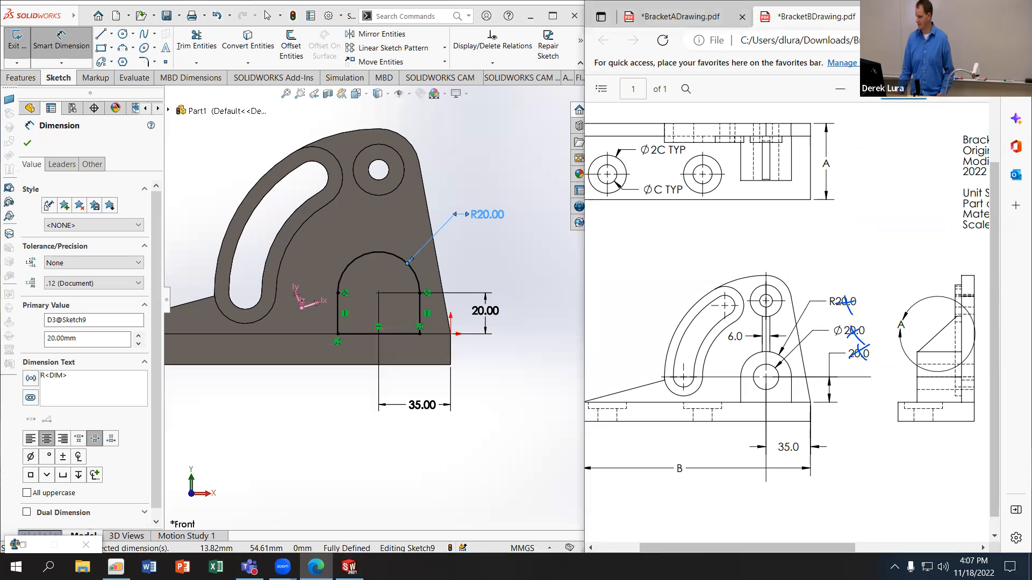
# Step: Remove the cross-off mark from the Ø20.0 dimension on the Bracket B drawing and cross off the 35.0 dimension instead
pyautogui.click(945, 89)
pyautogui.click(854, 290)
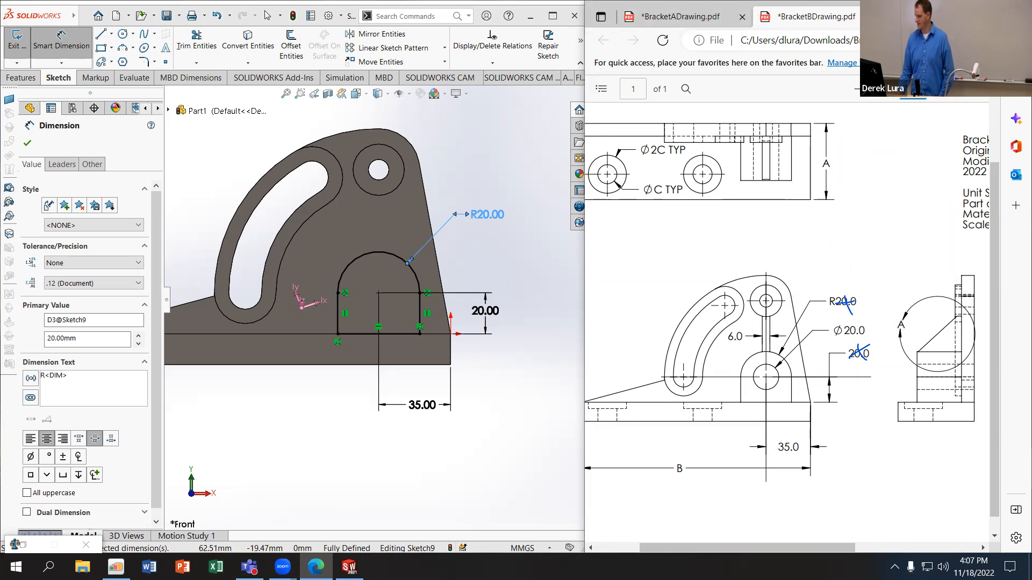
pyautogui.rightClick(789, 376)
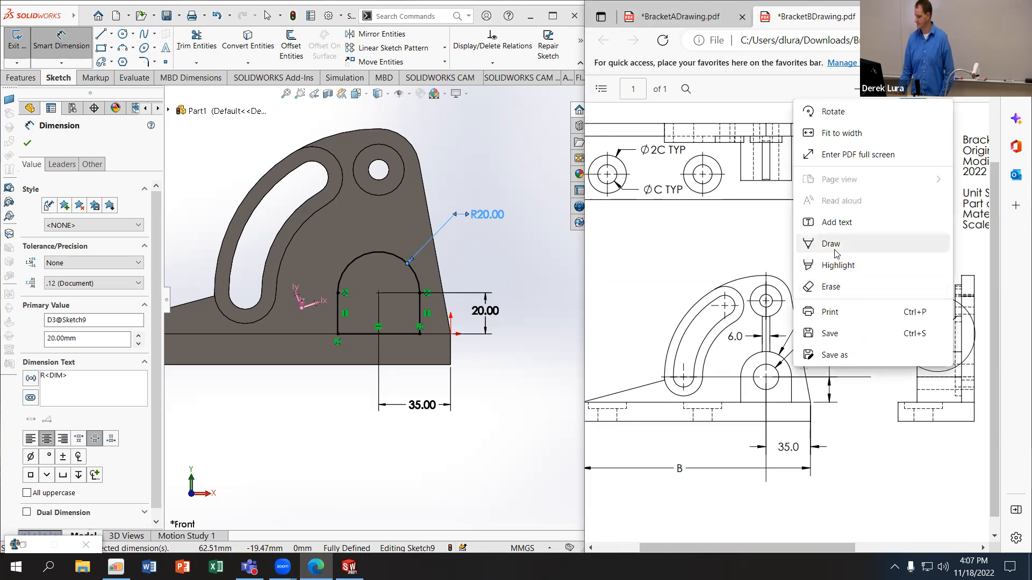
pyautogui.click(849, 238)
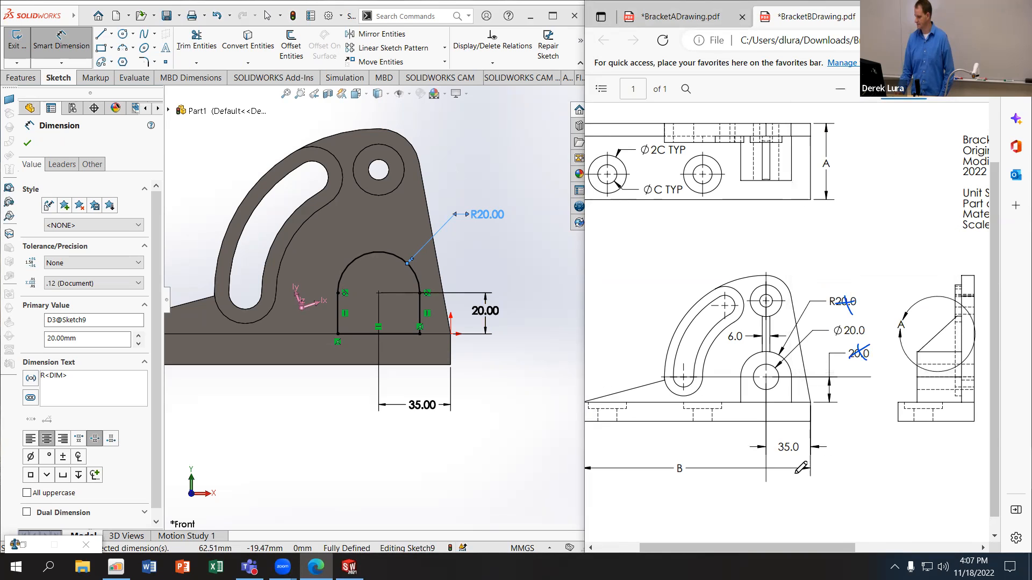
# Step: Start a boss extrusion of the arch profile and circle the arch boss in the Bracket B drawing's side view
pyautogui.click(21, 77)
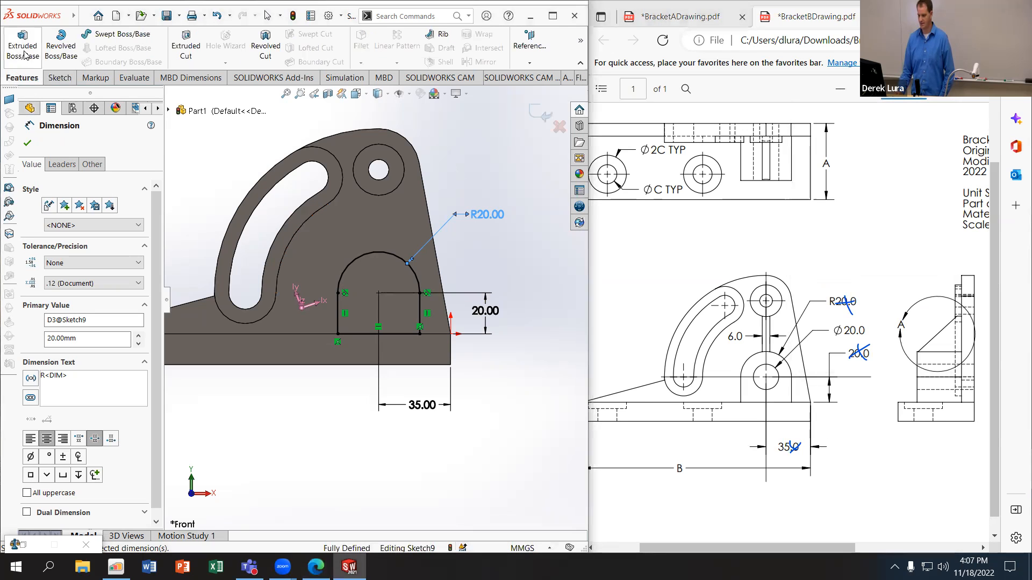
pyautogui.click(19, 45)
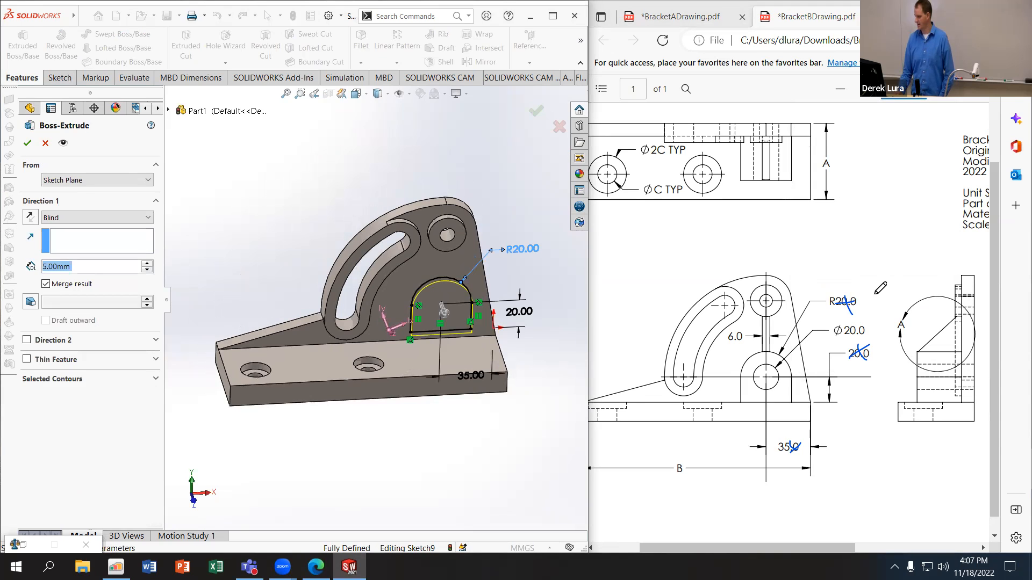
pyautogui.scroll(-1, 876, 293)
pyautogui.moveTo(936, 325); pyautogui.dragTo(908, 376)
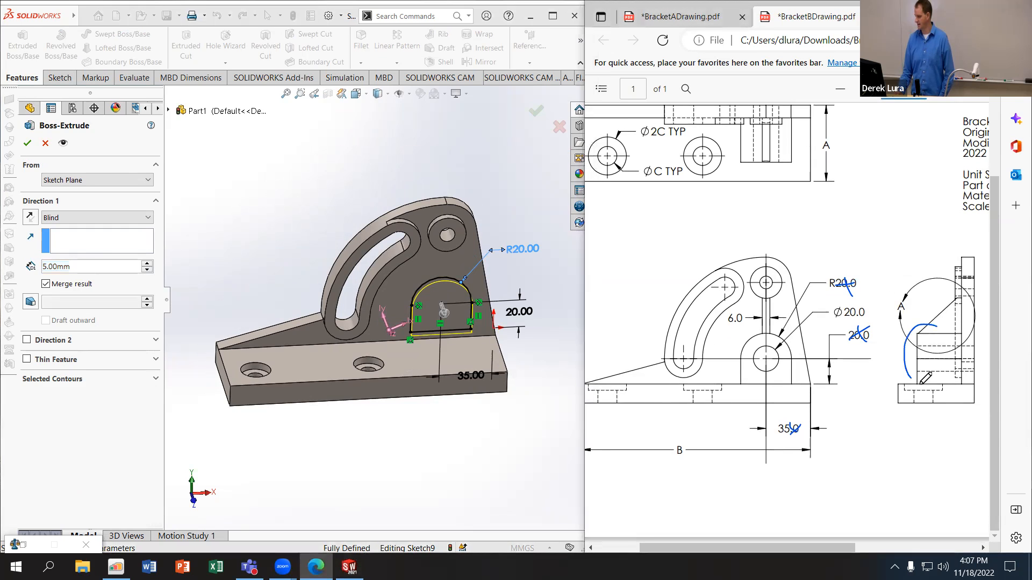
pyautogui.moveTo(956, 332); pyautogui.dragTo(918, 335)
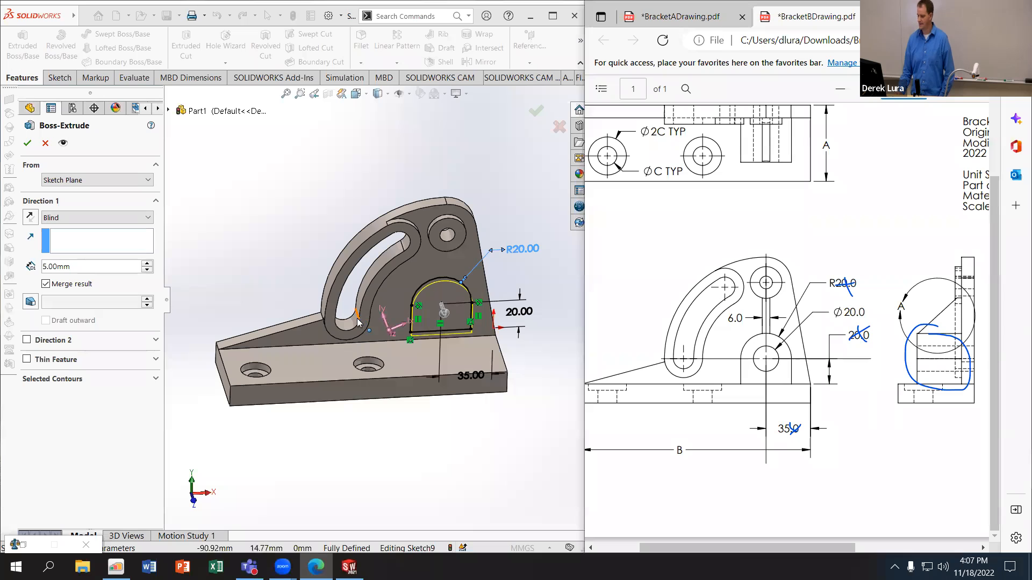
# Step: Try blind depths of 30 mm and 35 mm for the arch profile's extrusion
pyautogui.moveTo(445, 268); pyautogui.dragTo(378, 338, button='middle')
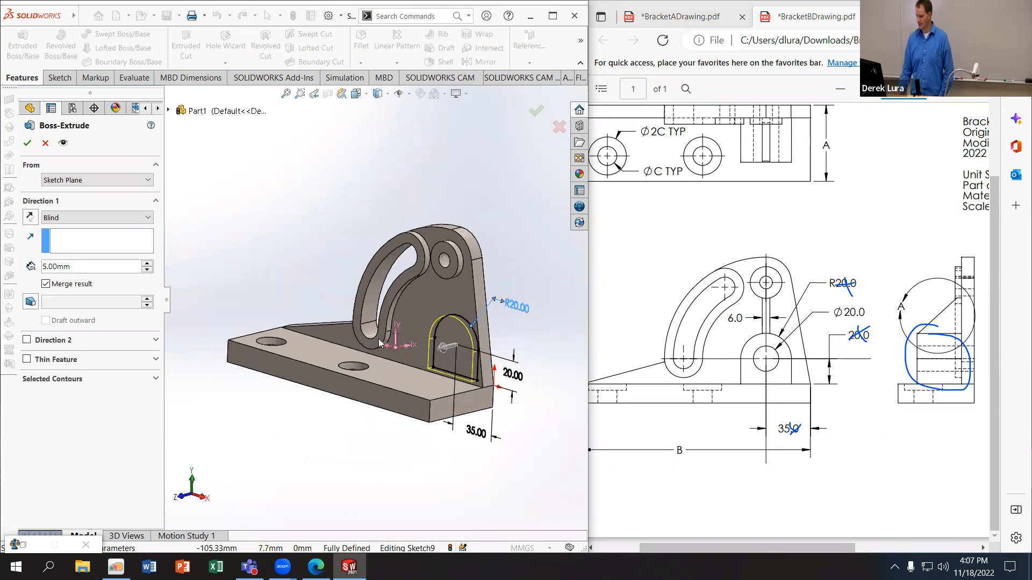
pyautogui.click(80, 267)
pyautogui.moveTo(80, 267); pyautogui.dragTo(21, 262)
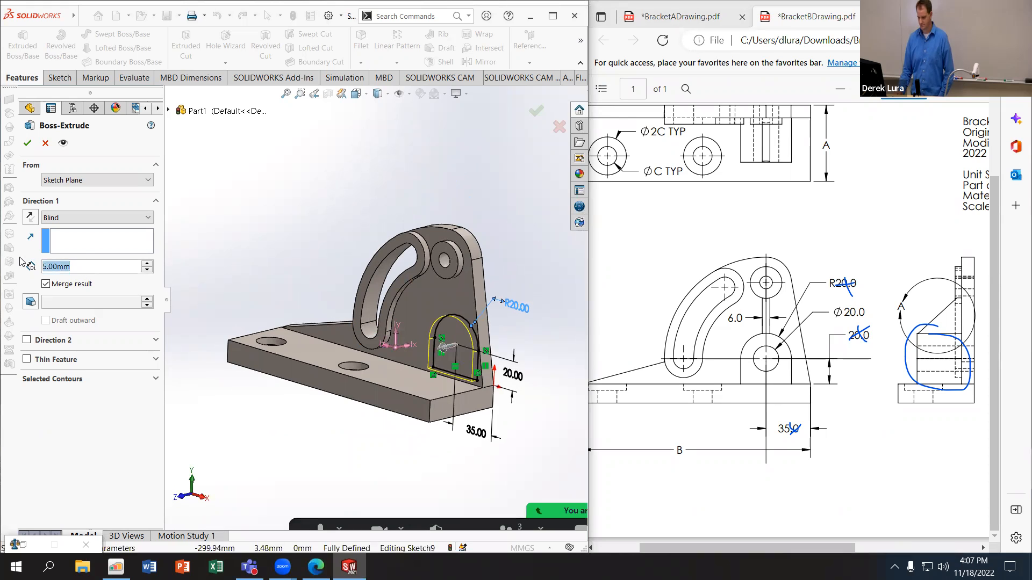
pyautogui.write('30')
pyautogui.press('Return')
pyautogui.moveTo(356, 278); pyautogui.dragTo(226, 274, button='middle')
pyautogui.moveTo(85, 266); pyautogui.dragTo(27, 262)
pyautogui.write('35')
pyautogui.press('Return')
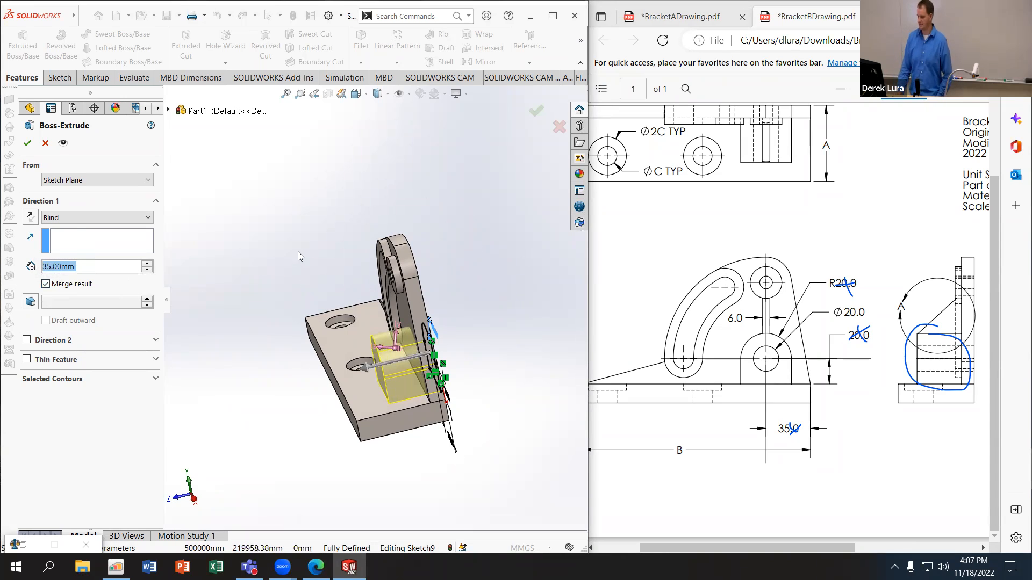
# Step: Extrude the arch profile with a blind depth of 40 mm, merged with the bracket
pyautogui.moveTo(240, 250); pyautogui.dragTo(226, 216, button='middle')
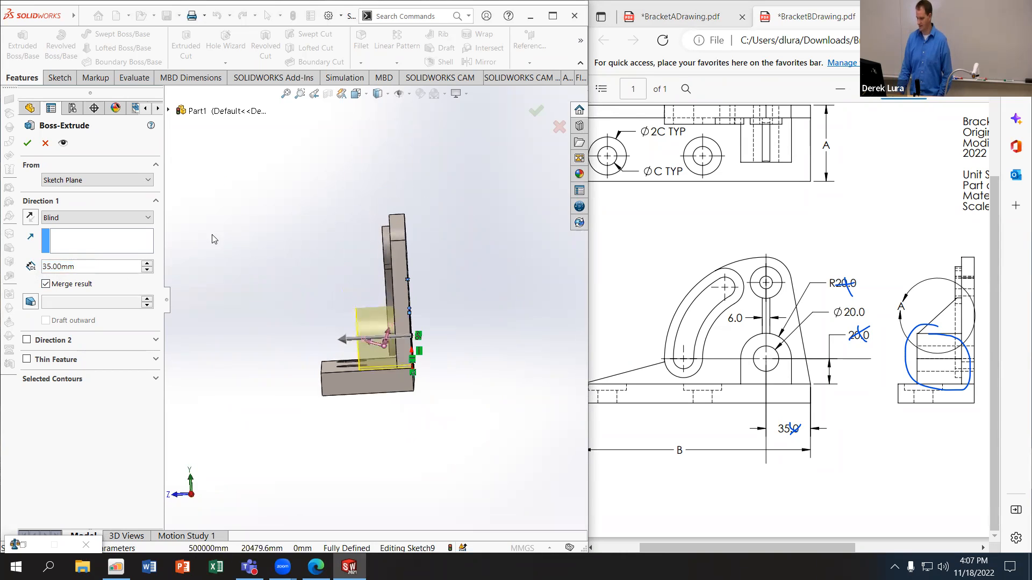
pyautogui.moveTo(88, 267); pyautogui.dragTo(10, 263)
pyautogui.write('40')
pyautogui.press('Return')
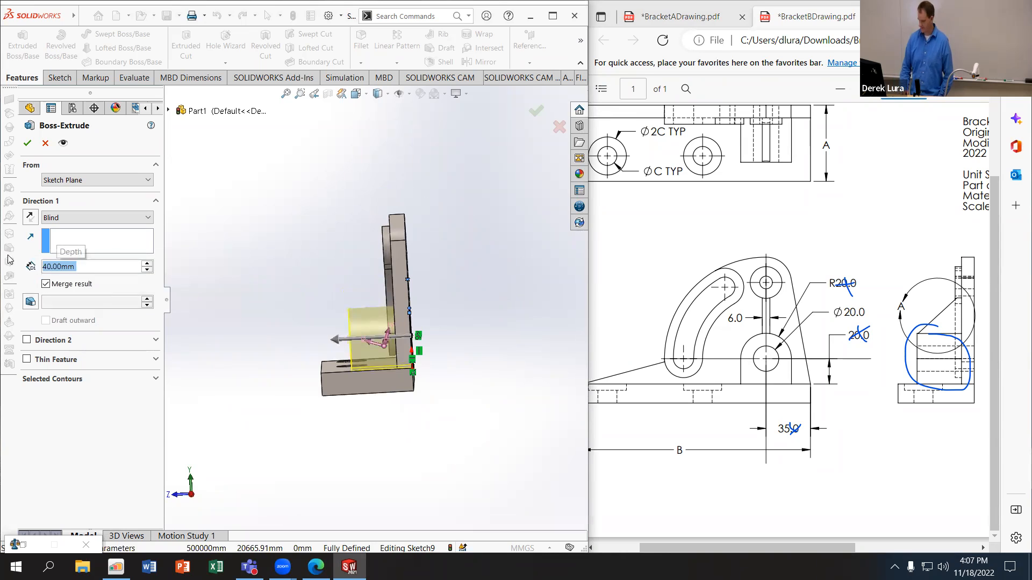
pyautogui.click(536, 110)
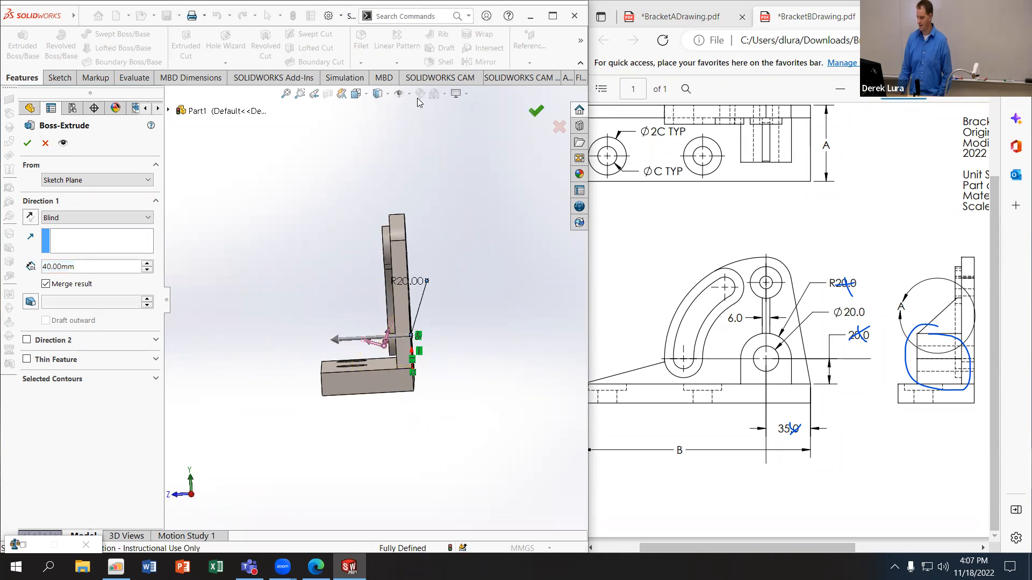
# Step: Show the part with hidden lines visible in the Right view to compare the arch boss with the drawing
pyautogui.click(387, 94)
pyautogui.click(379, 155)
pyautogui.moveTo(401, 262)
pyautogui.mouseDown(button='middle')
pyautogui.moveTo(390, 244)
pyautogui.moveTo(394, 261)
pyautogui.mouseUp(button='middle')
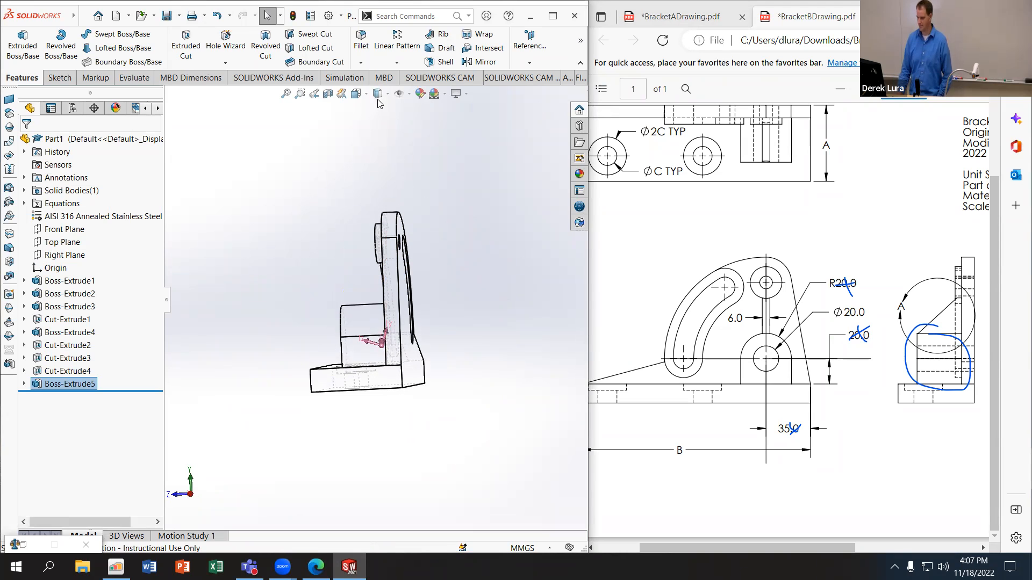
pyautogui.click(356, 94)
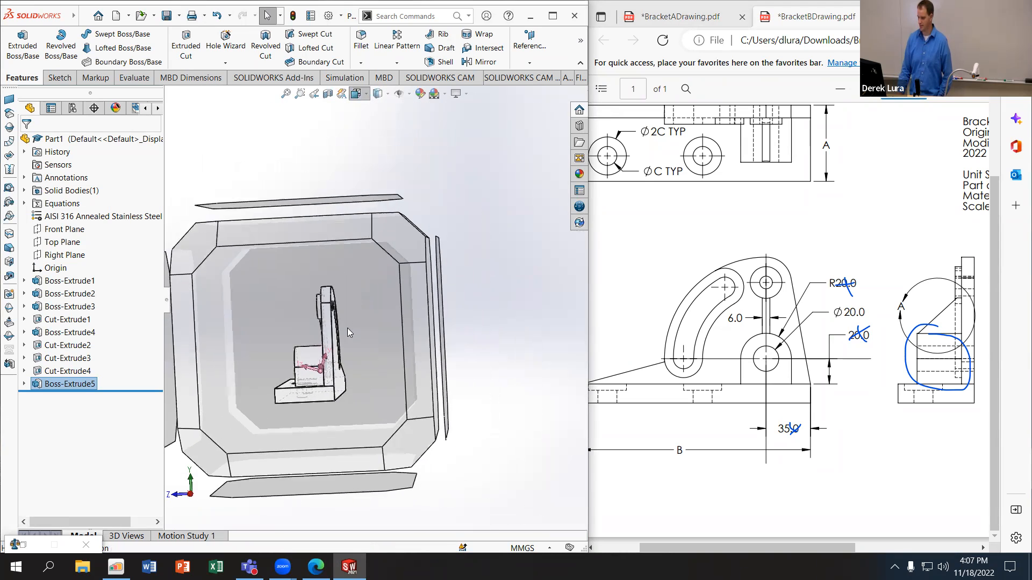
pyautogui.click(336, 335)
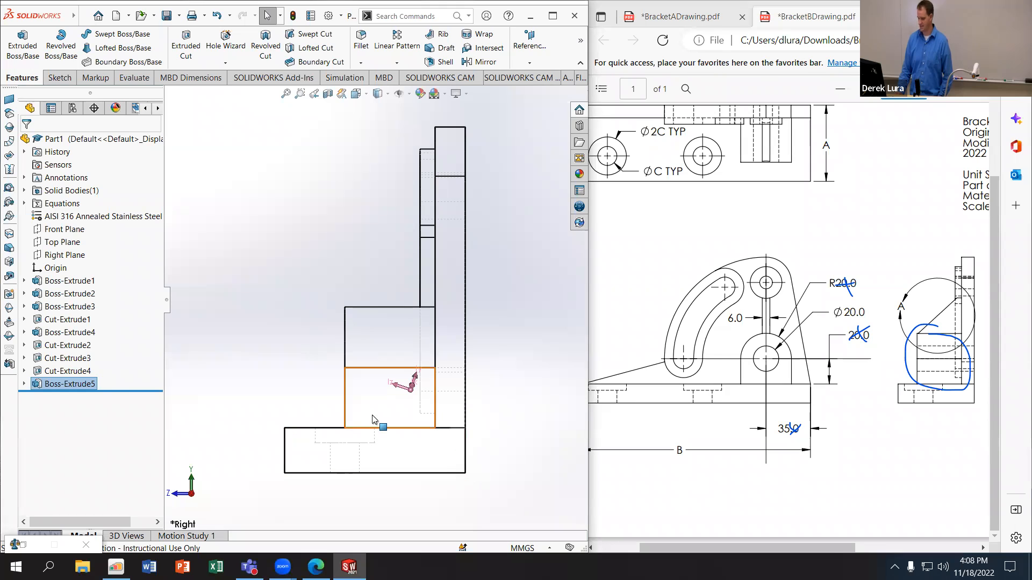
# Step: Set the arch boss's extrusion depth to 45 mm and rebuild the part
pyautogui.doubleClick(43, 384)
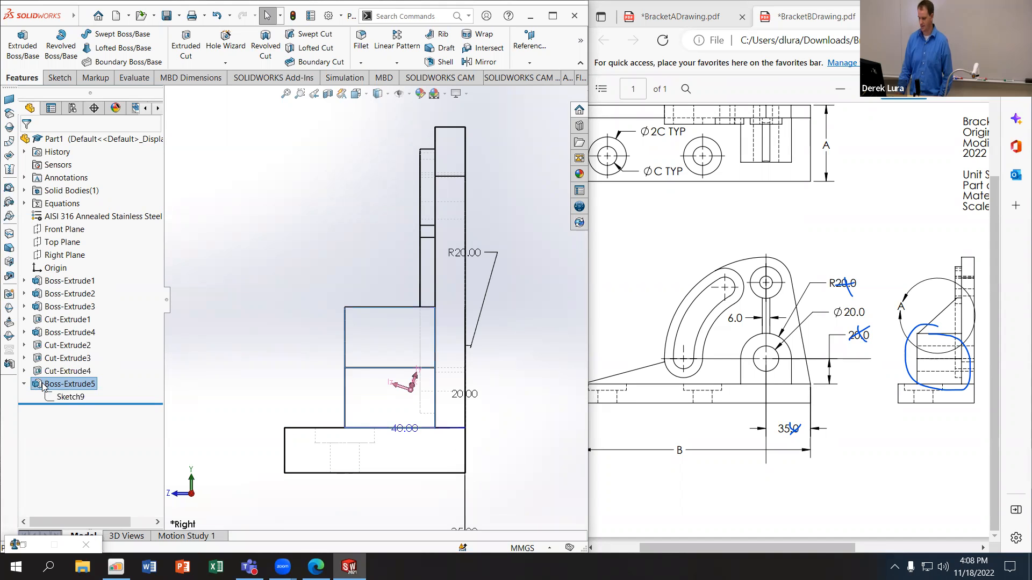
pyautogui.doubleClick(404, 428)
pyautogui.write('45')
pyautogui.press('Return')
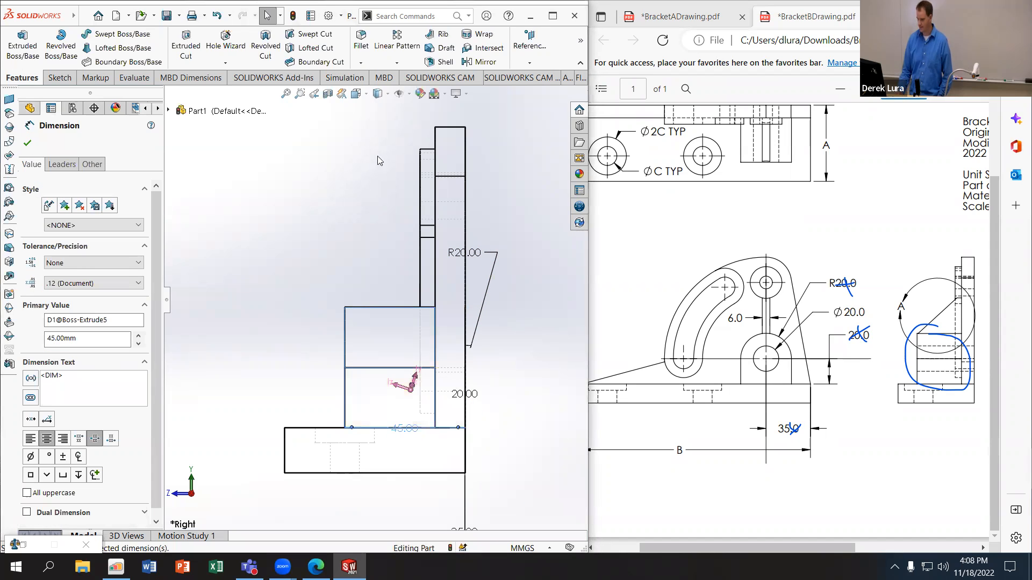
pyautogui.click(292, 16)
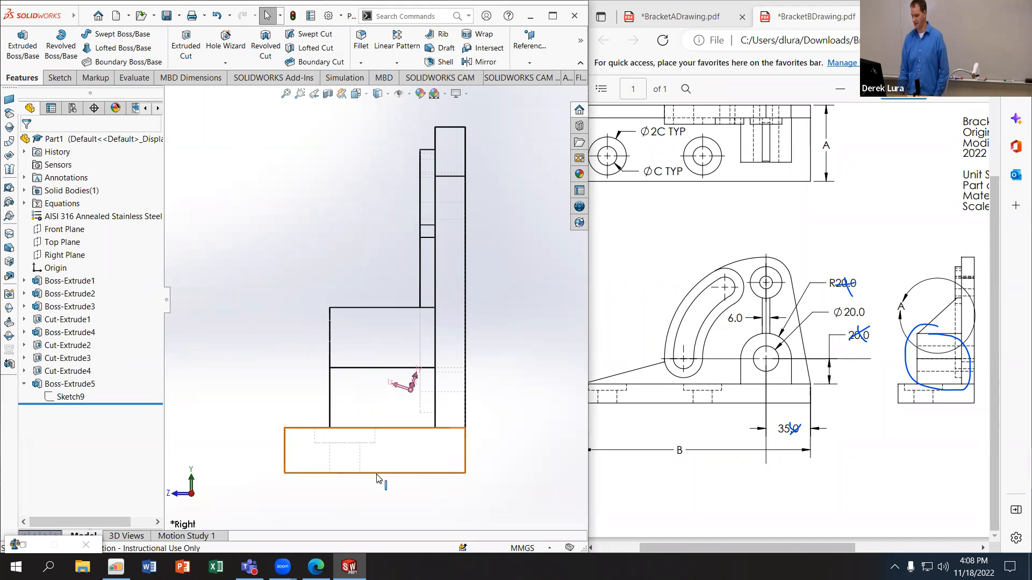
# Step: Open a sketch on the arch boss's front face and draw a circle of about 8.3 mm radius at the arc's centre
pyautogui.moveTo(248, 308); pyautogui.dragTo(280, 331, button='middle')
pyautogui.scroll(2, 467, 297)
pyautogui.moveTo(377, 278); pyautogui.dragTo(363, 379, button='middle')
pyautogui.click(391, 374)
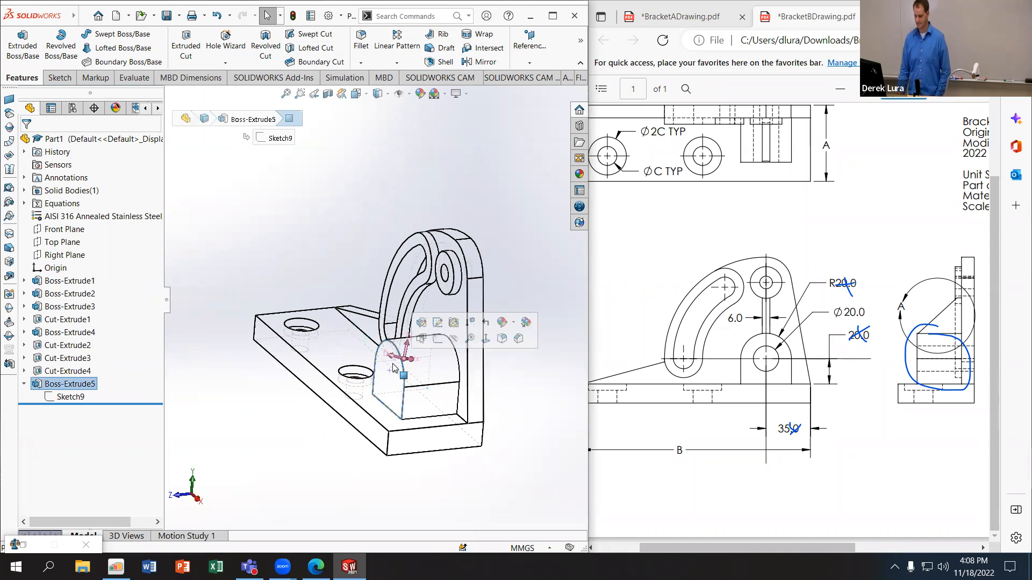
pyautogui.click(439, 339)
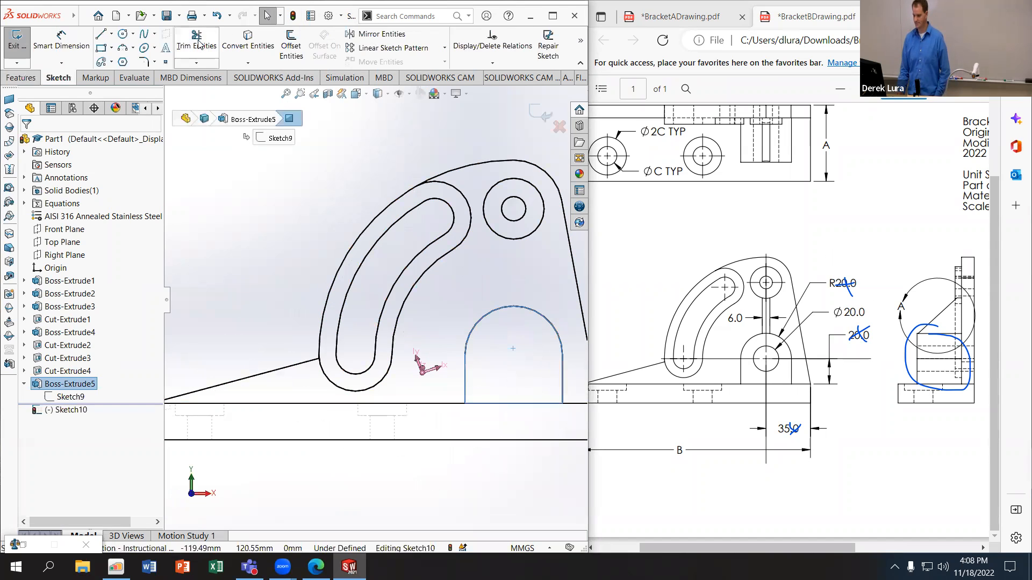
pyautogui.click(123, 36)
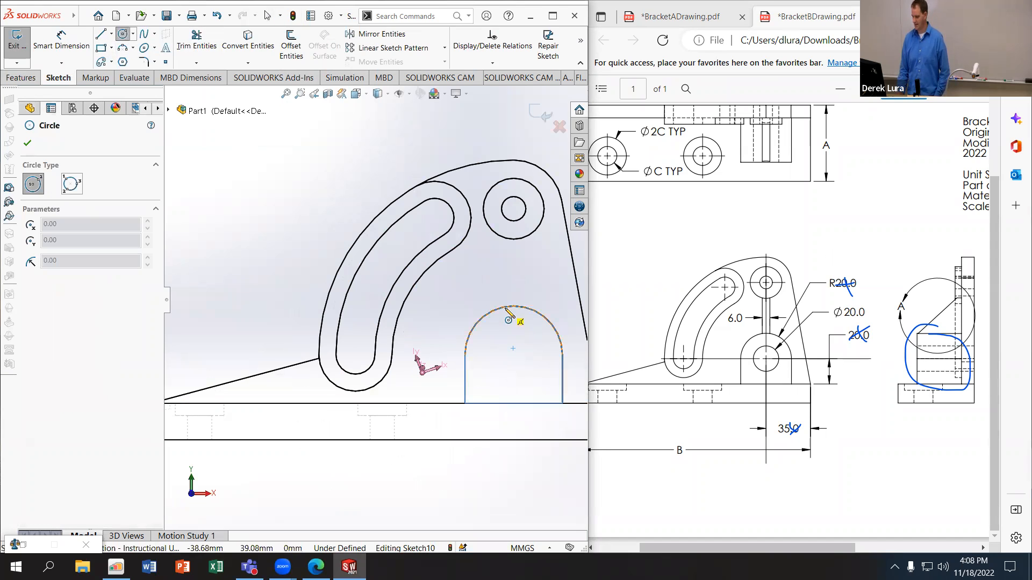
pyautogui.click(514, 355)
pyautogui.click(528, 369)
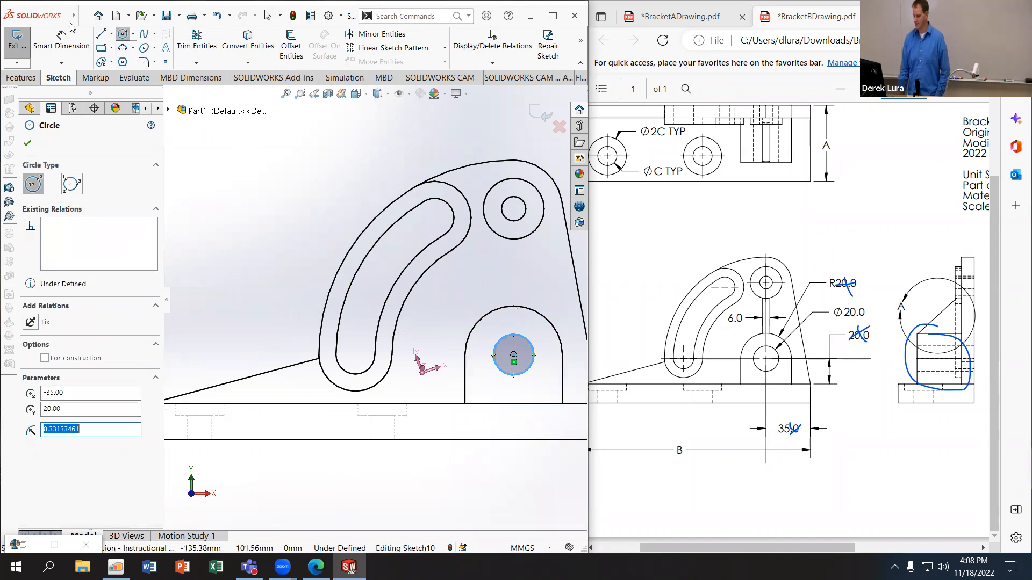
# Step: Dimension the circle on the arch boss's face with a diameter of 20 mm
pyautogui.click(62, 45)
pyautogui.click(496, 336)
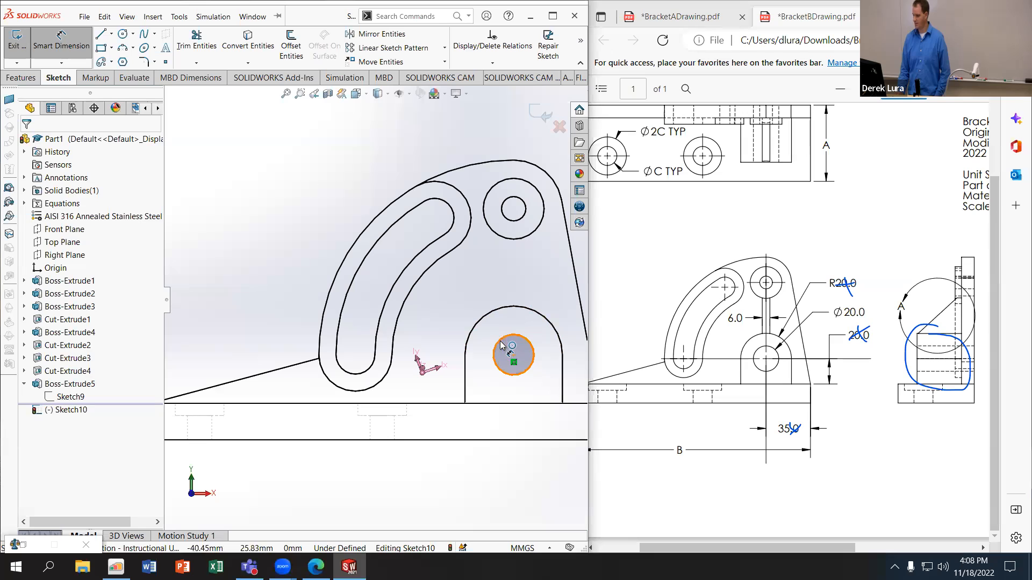
pyautogui.click(453, 287)
pyautogui.write('20')
pyautogui.press('Return')
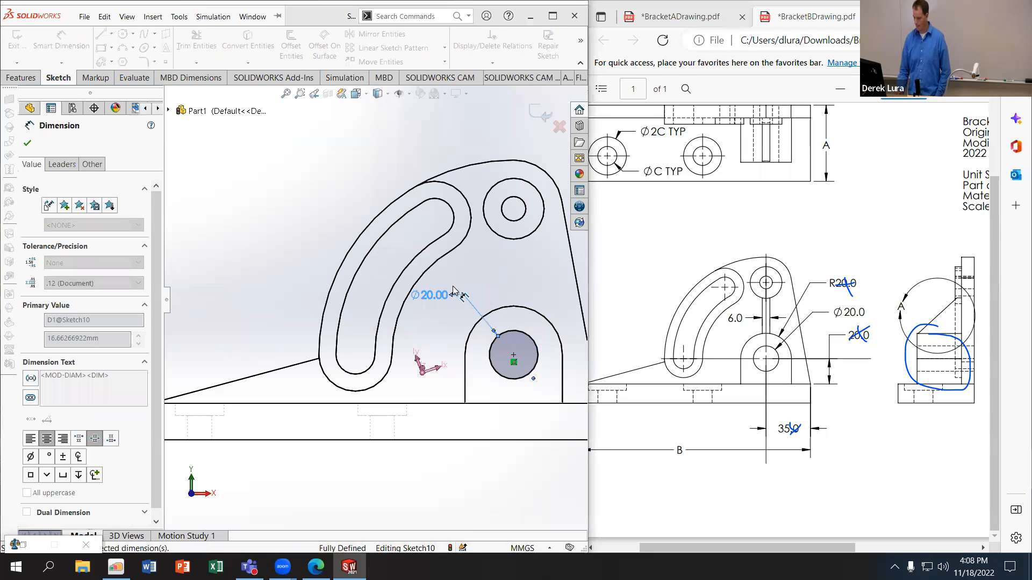
# Step: Cut the 20 mm circle Through All, making a hole through the arch boss and the upright plate
pyautogui.click(21, 78)
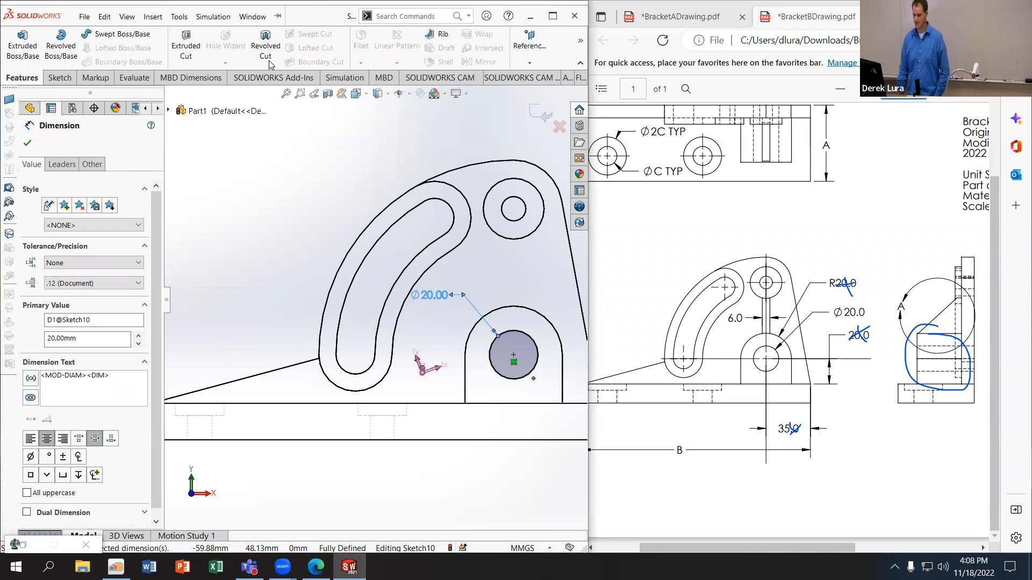
pyautogui.click(181, 46)
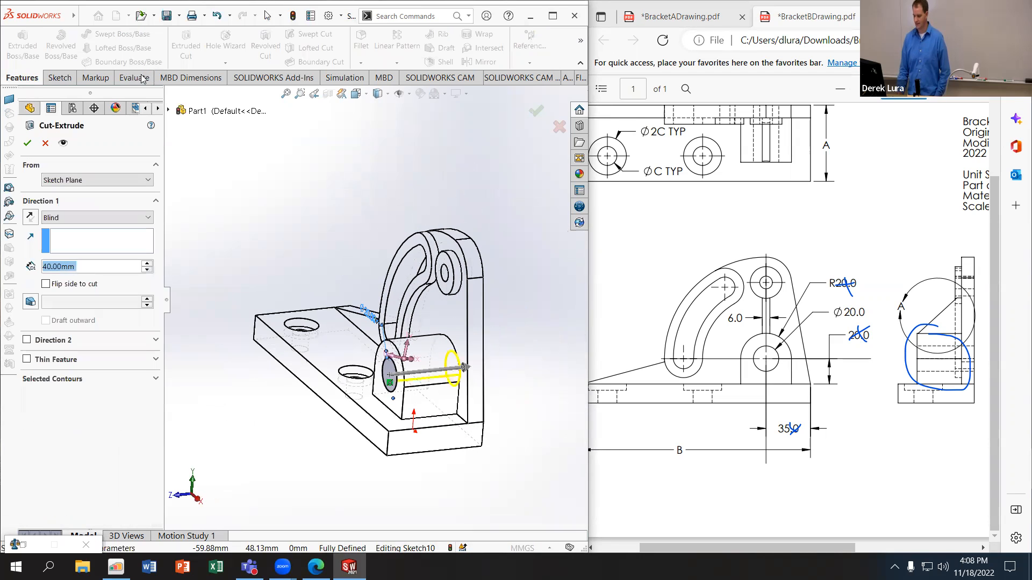
pyautogui.click(97, 217)
pyautogui.click(75, 237)
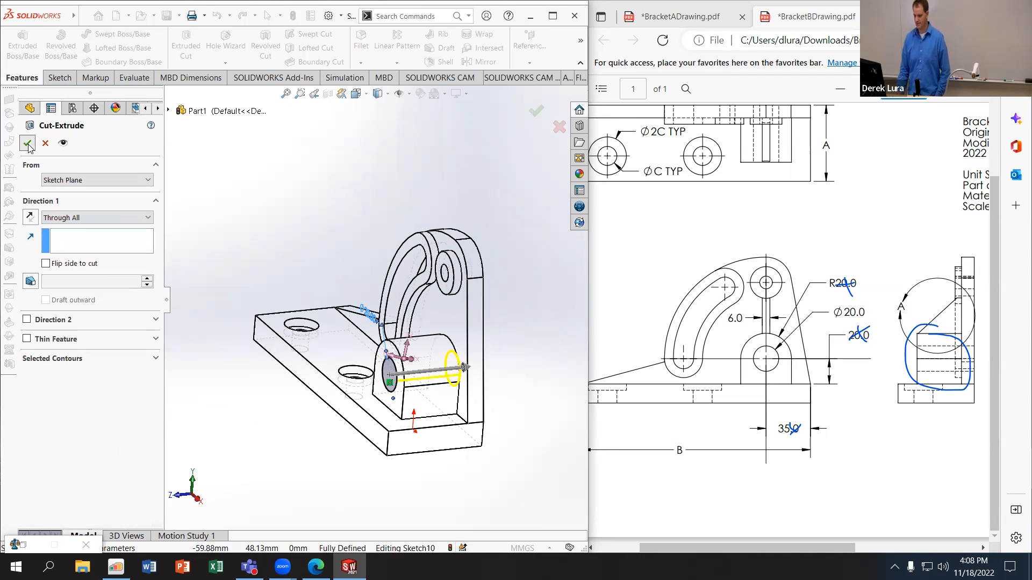
pyautogui.press('Return')
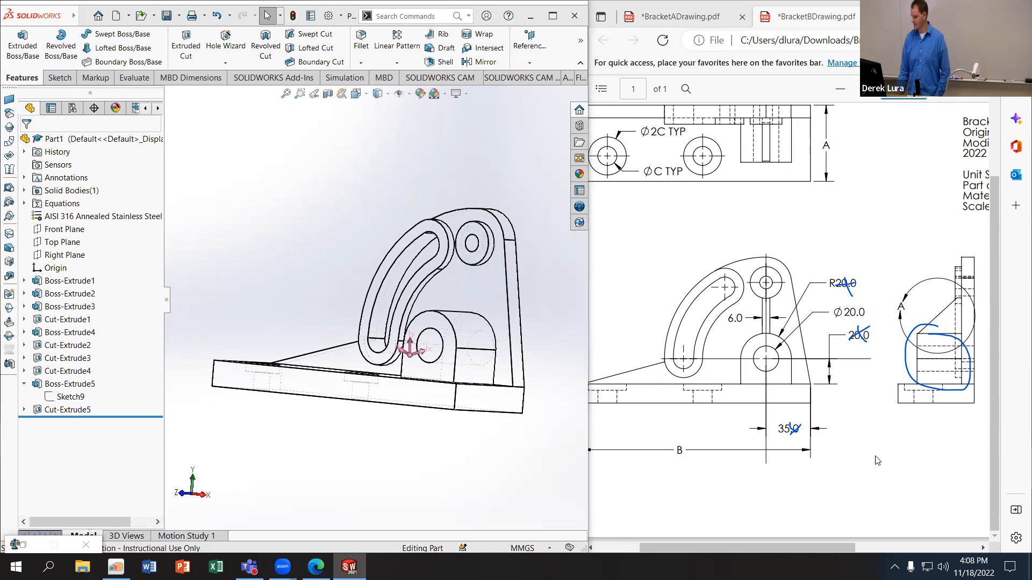
# Step: Create a reference axis from the cylindrical face of the 20 mm hole in the arch boss
pyautogui.moveTo(775, 547); pyautogui.dragTo(897, 547)
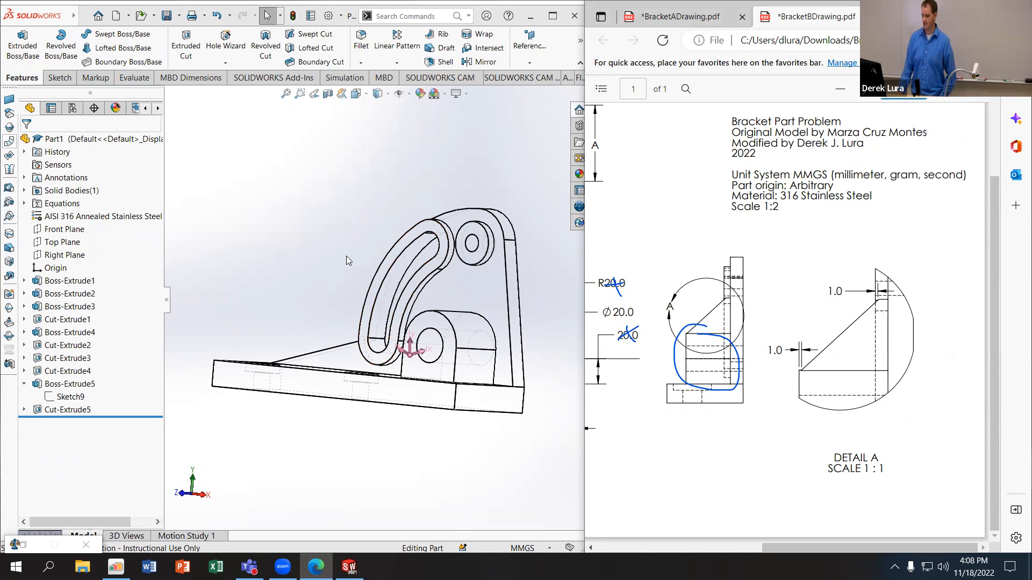
pyautogui.click(532, 64)
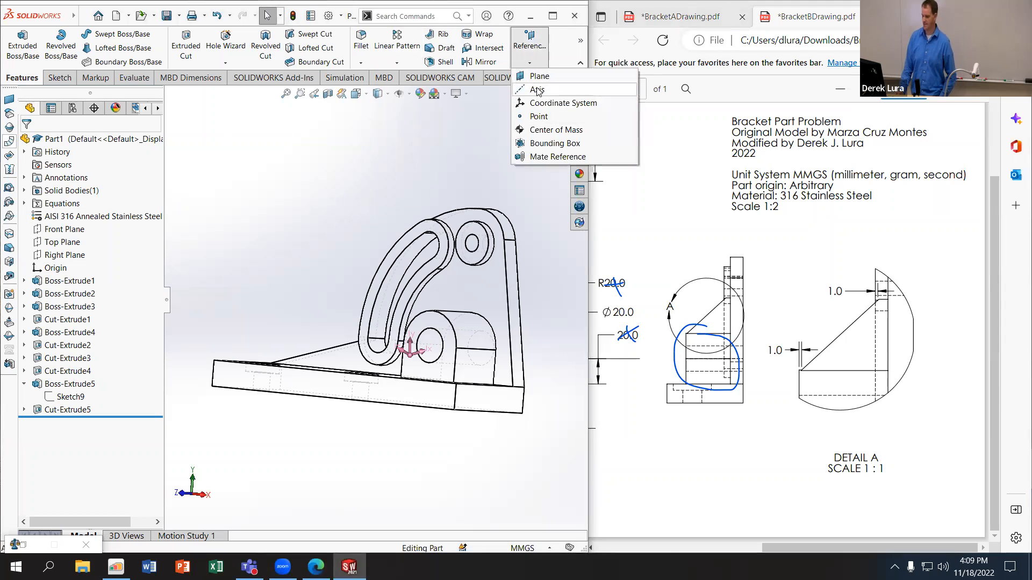
pyautogui.click(536, 90)
pyautogui.click(397, 343)
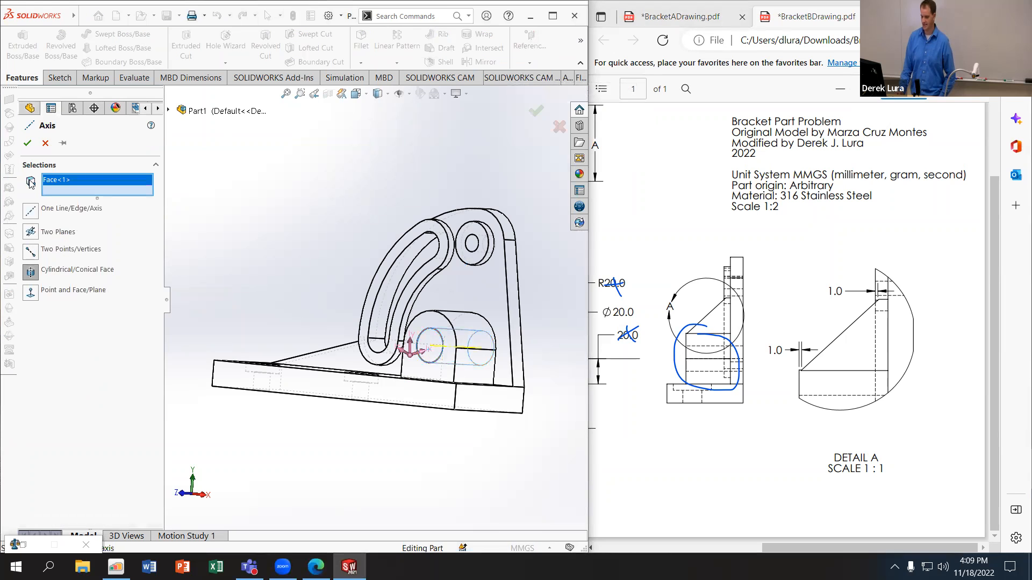
pyautogui.click(26, 144)
# Step: Return the part's display style to shaded with edges
pyautogui.moveTo(349, 253); pyautogui.dragTo(349, 261, button='middle')
pyautogui.click(388, 94)
pyautogui.click(379, 114)
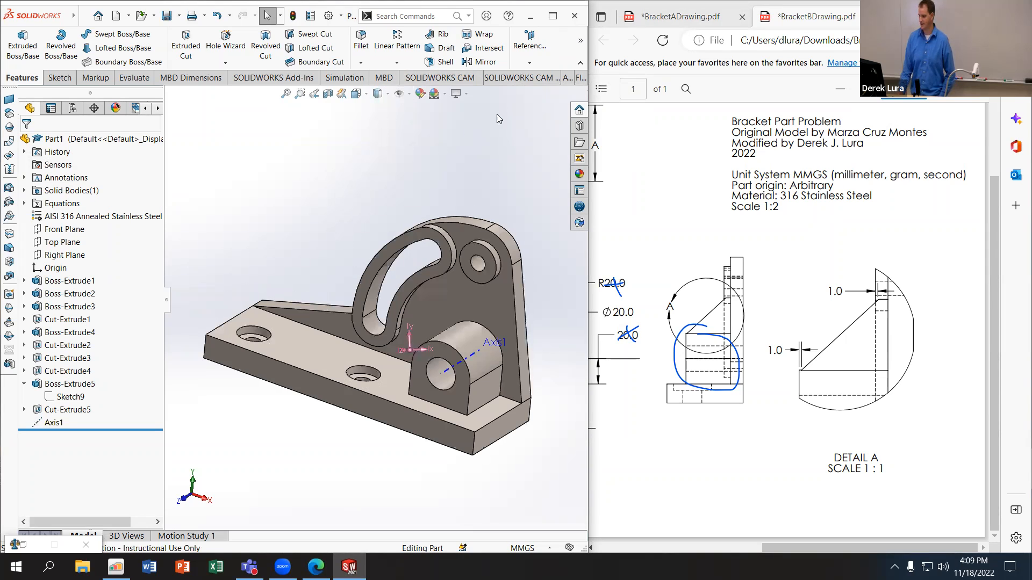
# Step: Create a reference plane parallel to the Right Plane and coincident with the axis of the arch boss's hole
pyautogui.click(527, 63)
pyautogui.click(487, 174)
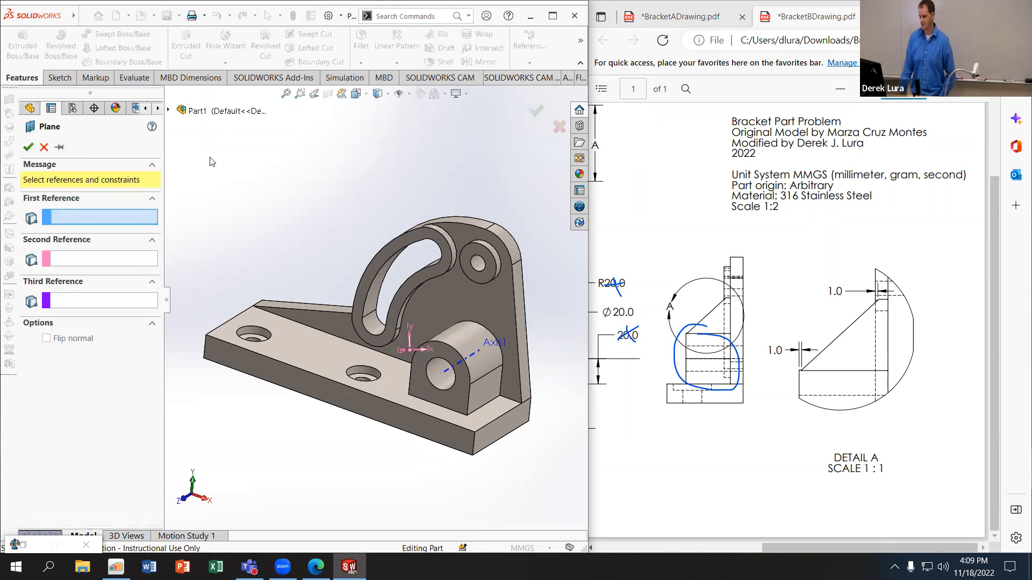
pyautogui.click(168, 110)
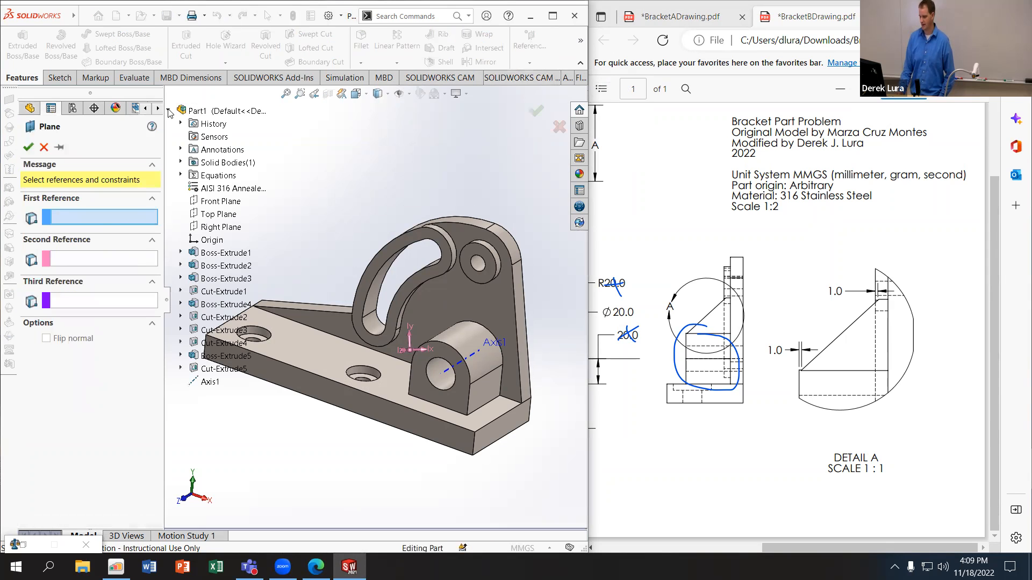
pyautogui.click(224, 225)
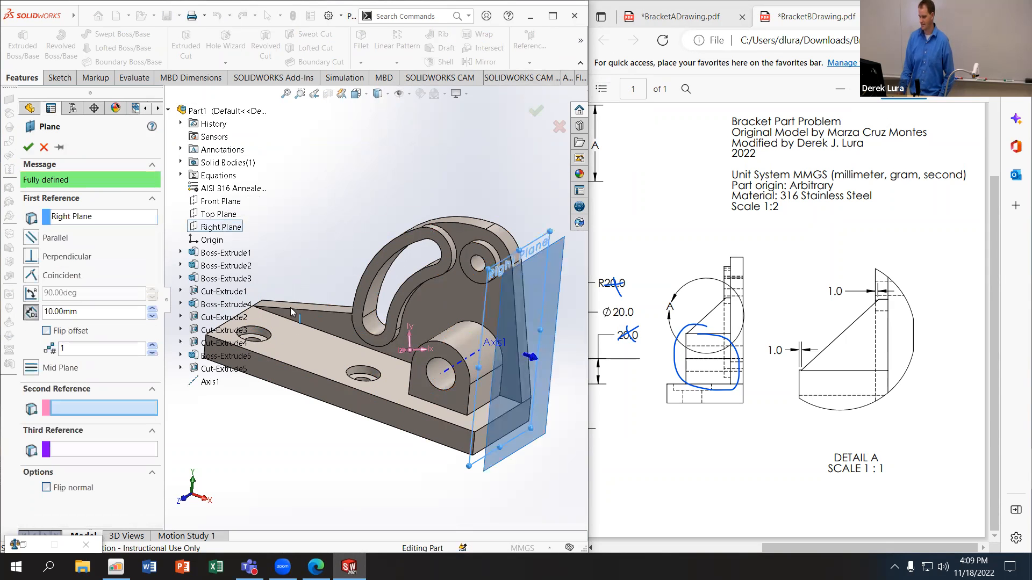
pyautogui.click(31, 237)
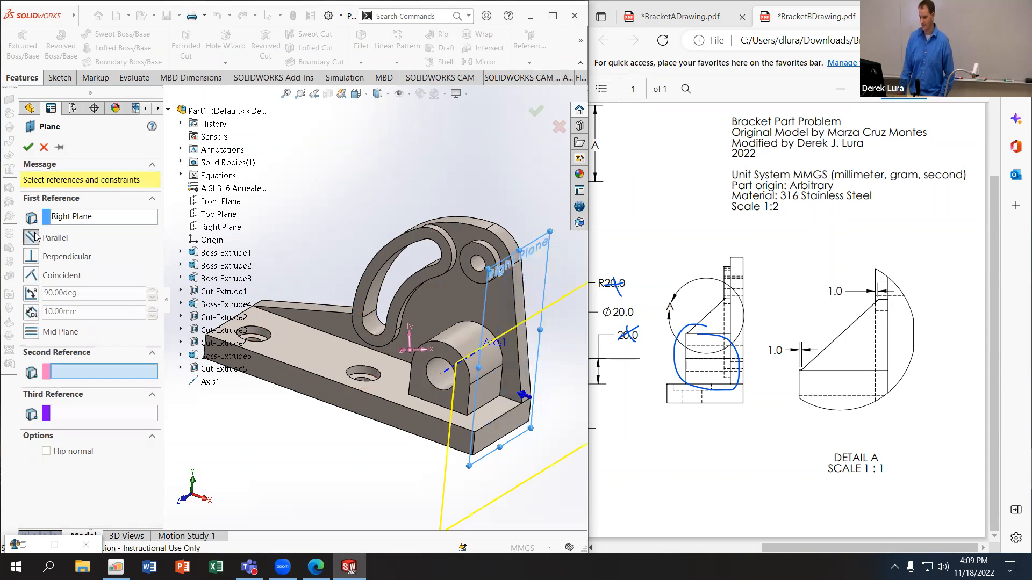
pyautogui.click(452, 369)
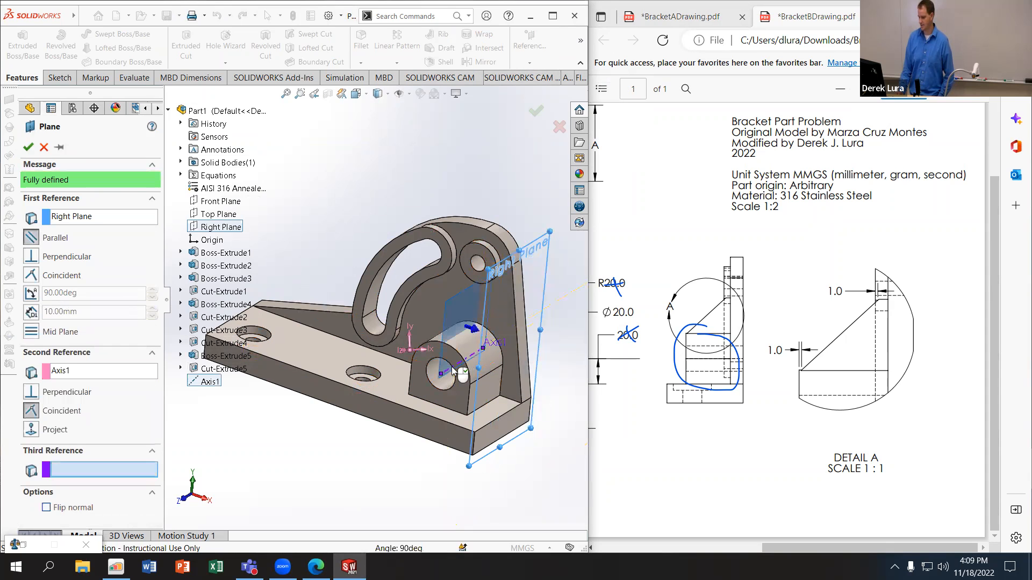
pyautogui.click(28, 147)
# Step: Sketch a sloped line about 40 mm long on the new plane, from the arch boss's top edge to the small round boss's lower edge
pyautogui.moveTo(364, 253); pyautogui.dragTo(386, 259, button='middle')
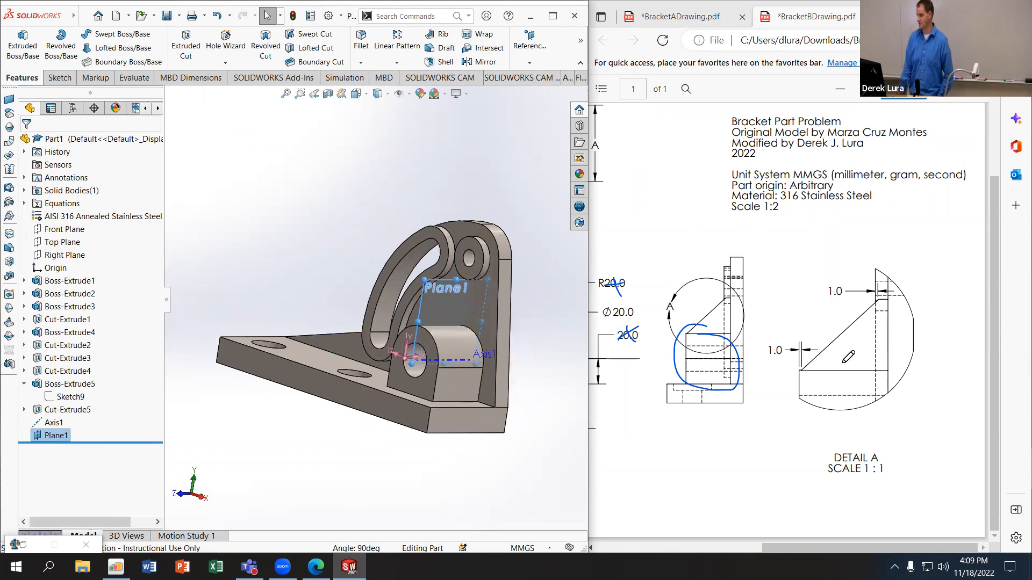
pyautogui.click(61, 74)
pyautogui.click(102, 37)
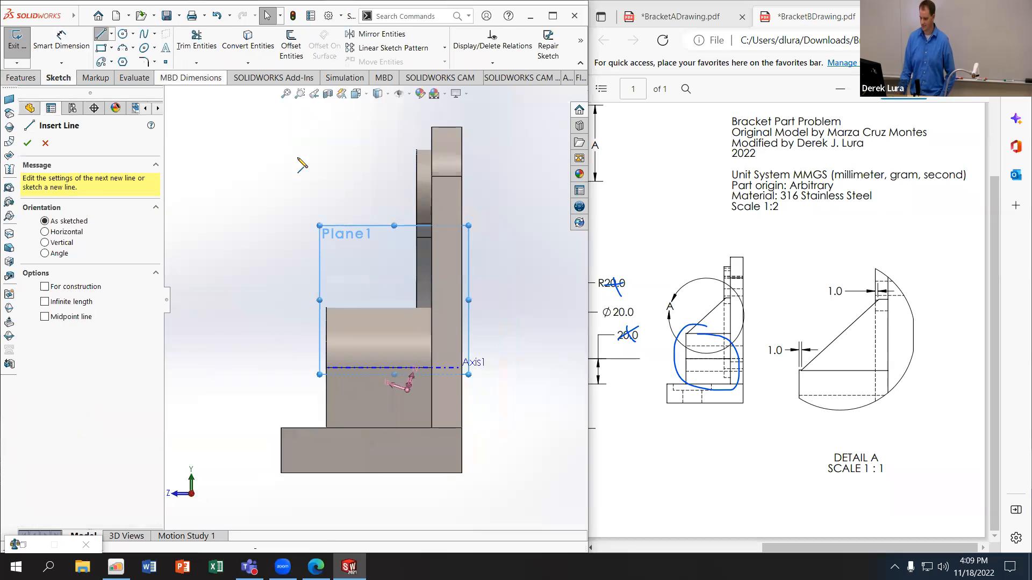
pyautogui.click(285, 299)
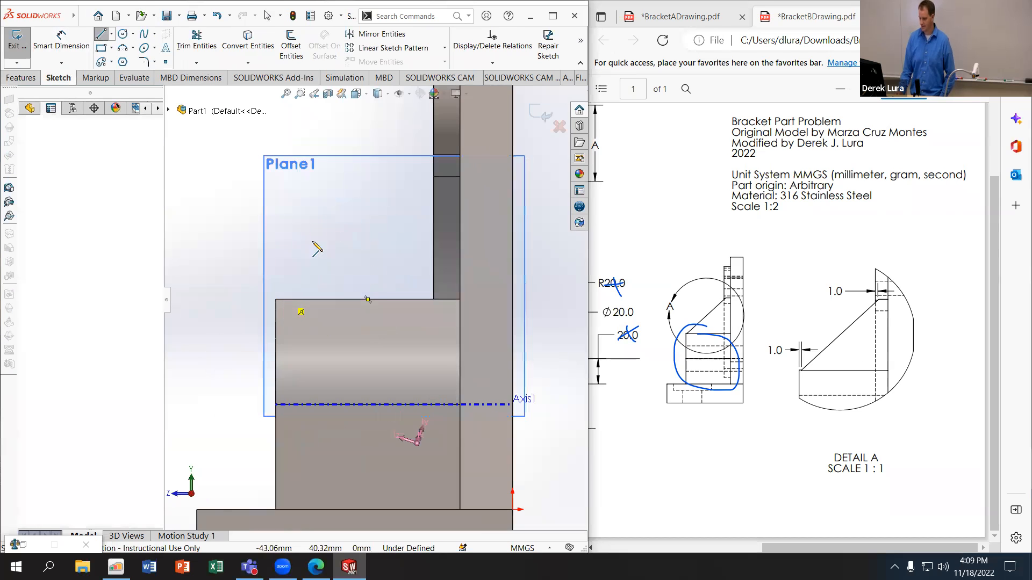
pyautogui.scroll(3, 344, 223)
pyautogui.scroll(-7, 385, 204)
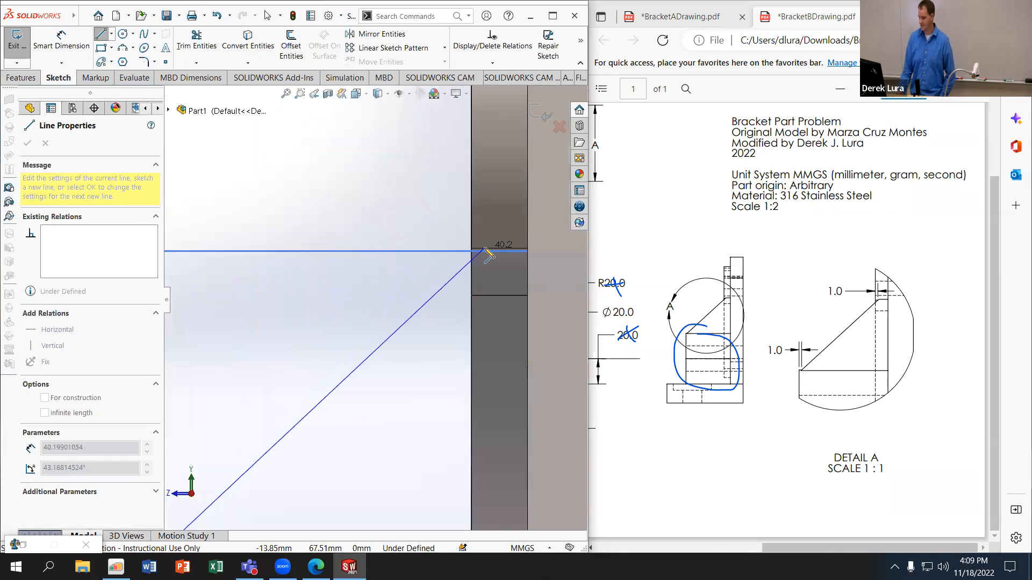
pyautogui.scroll(-4, 485, 250)
pyautogui.click(457, 271)
pyautogui.scroll(2, 333, 256)
# Step: Dimension the sloped line's upper endpoint 1 mm horizontally from the small round boss's front face
pyautogui.click(59, 51)
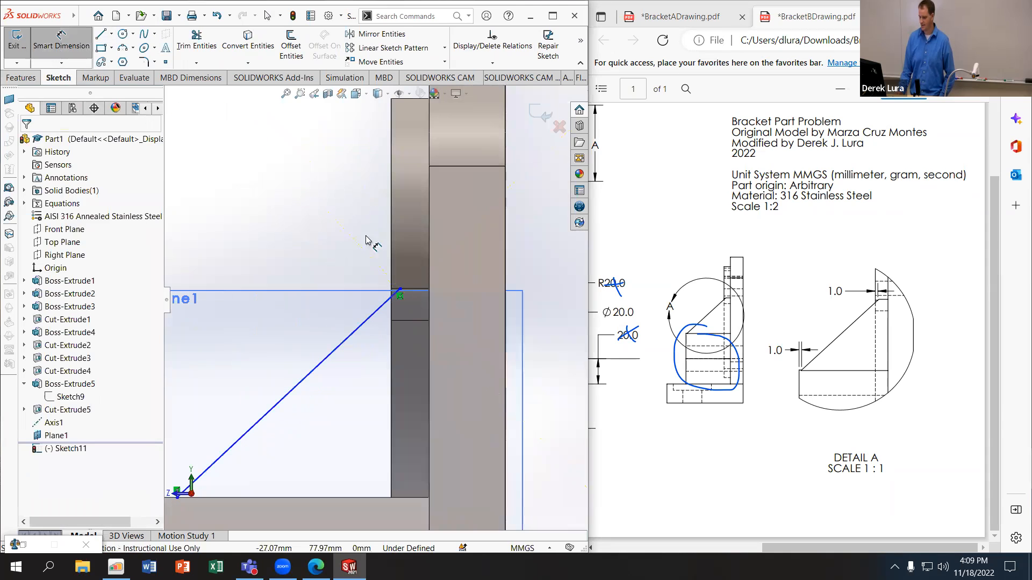
pyautogui.click(392, 240)
pyautogui.click(400, 290)
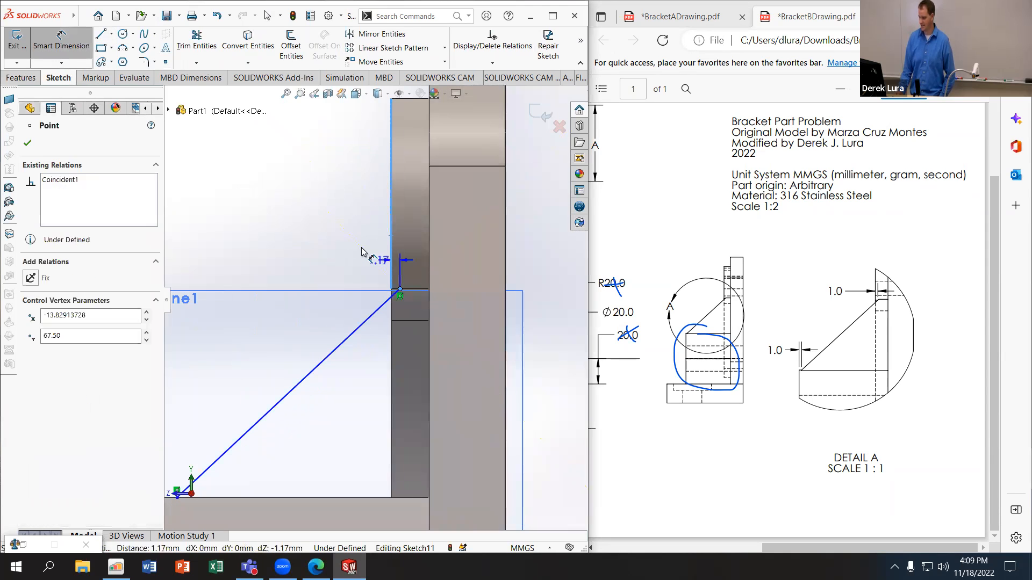
pyautogui.click(349, 243)
pyautogui.write('1')
pyautogui.press('Return')
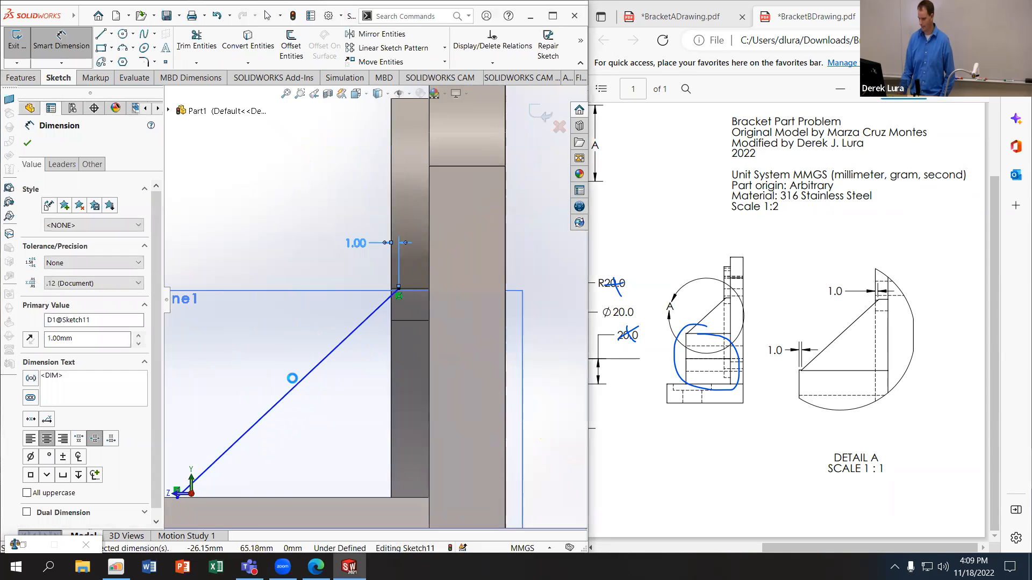
# Step: Dimension the sloped line's lower endpoint 1 mm horizontally from the arch boss's front face
pyautogui.scroll(6, 292, 375)
pyautogui.scroll(-4, 301, 397)
pyautogui.click(330, 332)
pyautogui.click(339, 290)
pyautogui.click(290, 256)
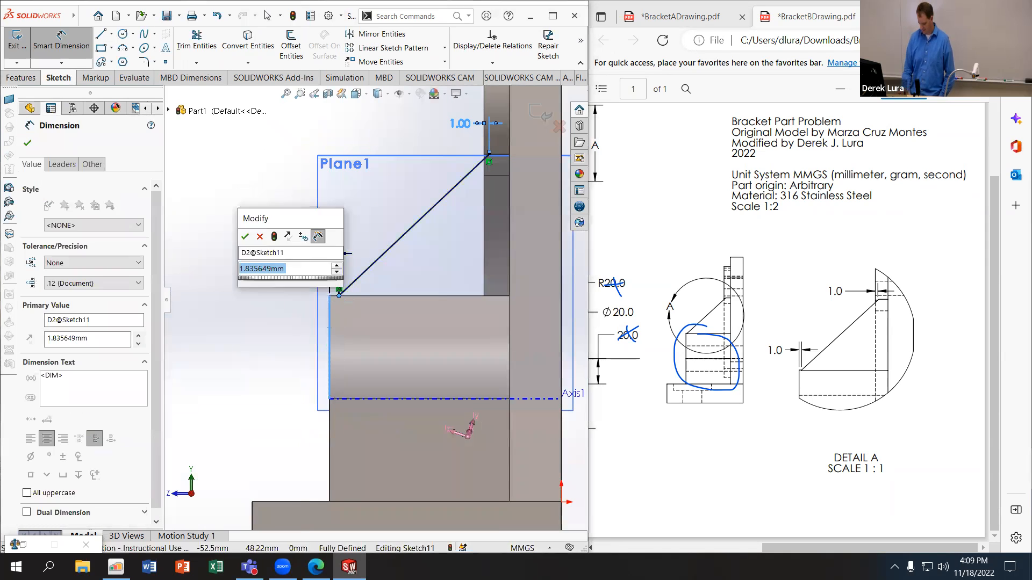
pyautogui.write('1')
pyautogui.press('Return')
# Step: Create a 6 mm thick rib from the sloped line, filling between the arch boss and the upright plate
pyautogui.click(21, 78)
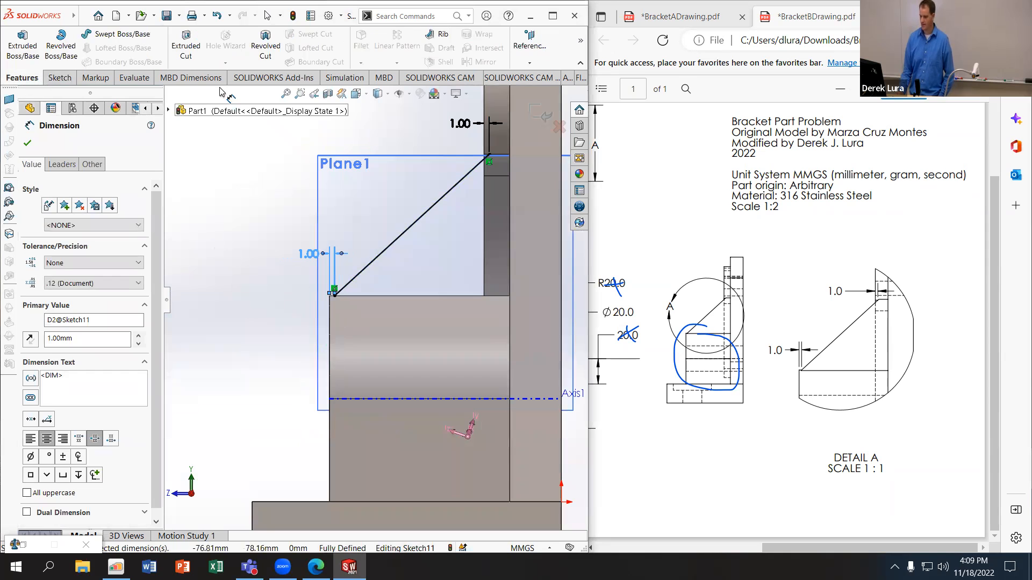
pyautogui.click(443, 35)
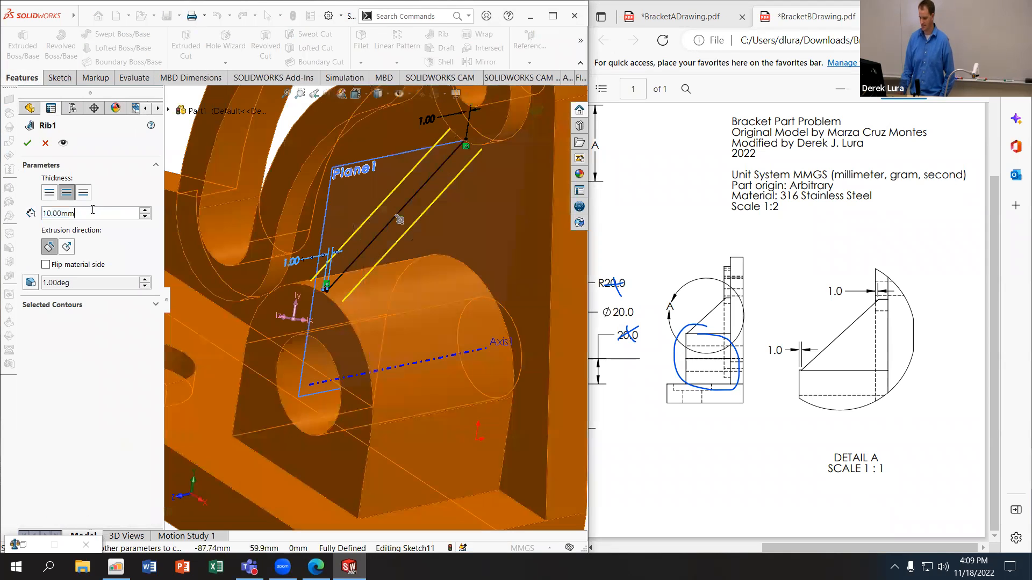
pyautogui.write('6')
pyautogui.press('Return')
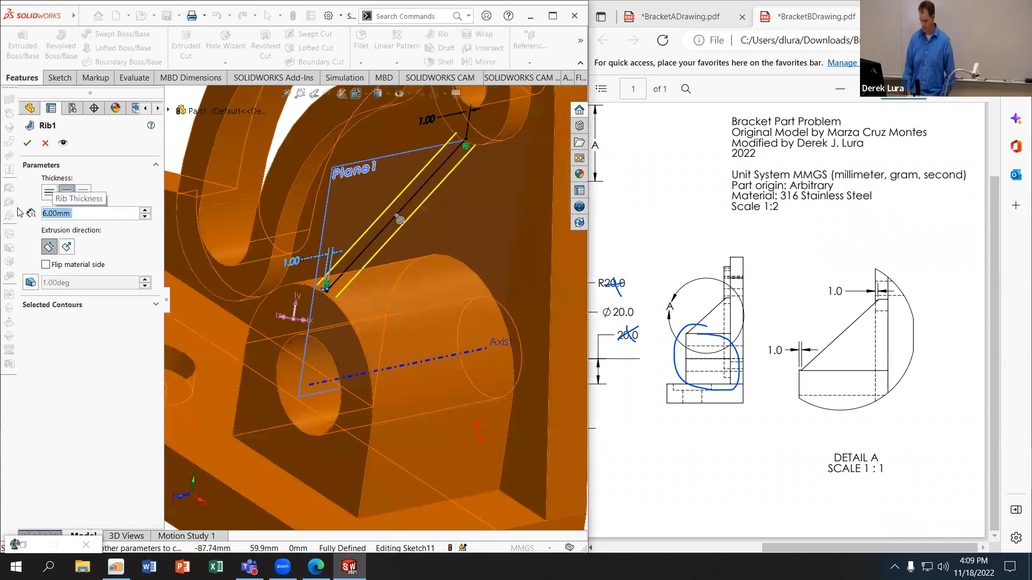
pyautogui.click(26, 143)
# Step: Examine the rib's upper end at the small round boss and its lower end near the arch boss's front edge
pyautogui.moveTo(300, 210); pyautogui.dragTo(343, 176, button='middle')
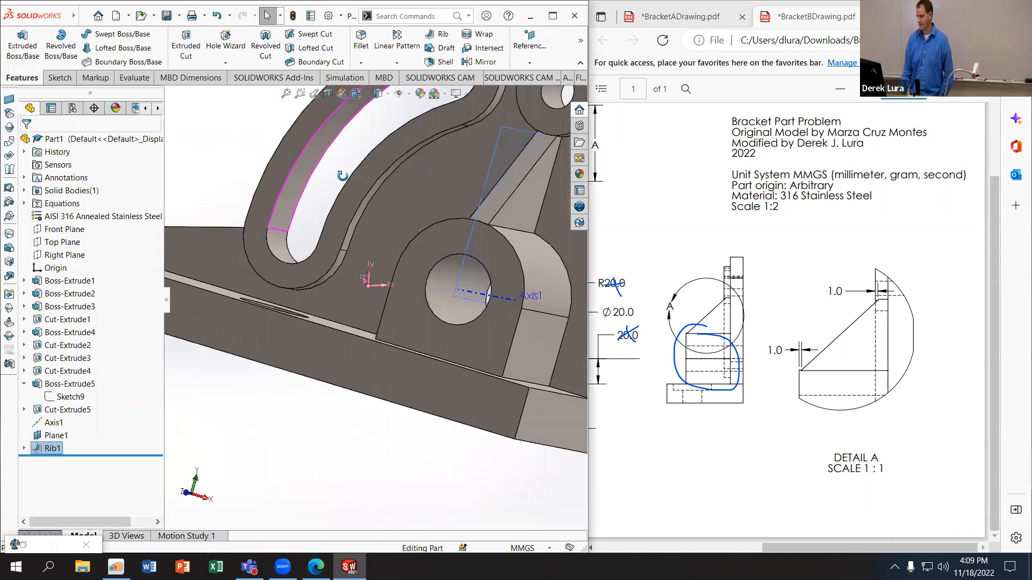
pyautogui.scroll(5, 476, 164)
pyautogui.scroll(-10, 439, 191)
pyautogui.moveTo(439, 191); pyautogui.dragTo(379, 356, button='middle')
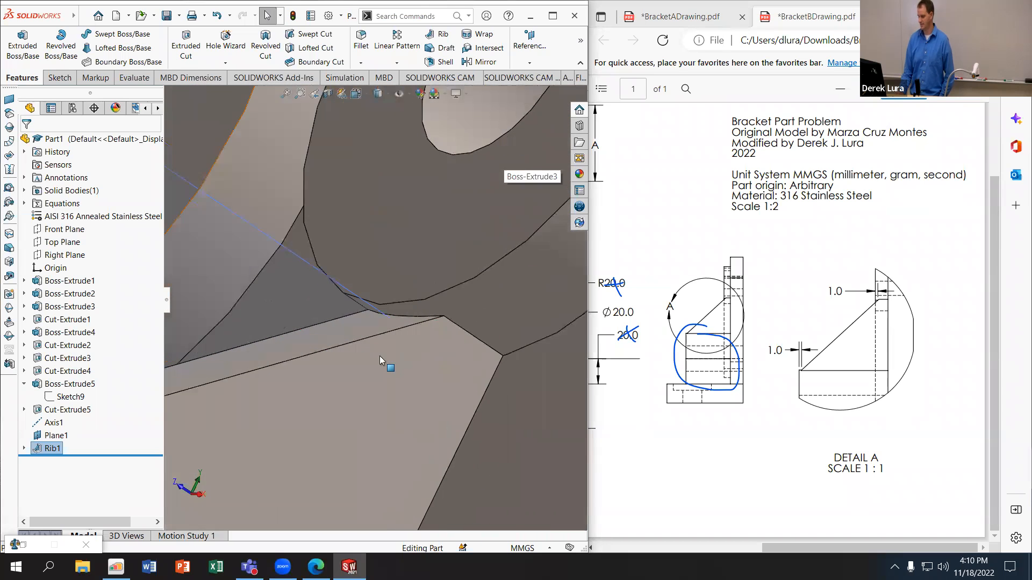
pyautogui.scroll(-4, 379, 356)
pyautogui.moveTo(371, 269); pyautogui.dragTo(392, 264, button='middle')
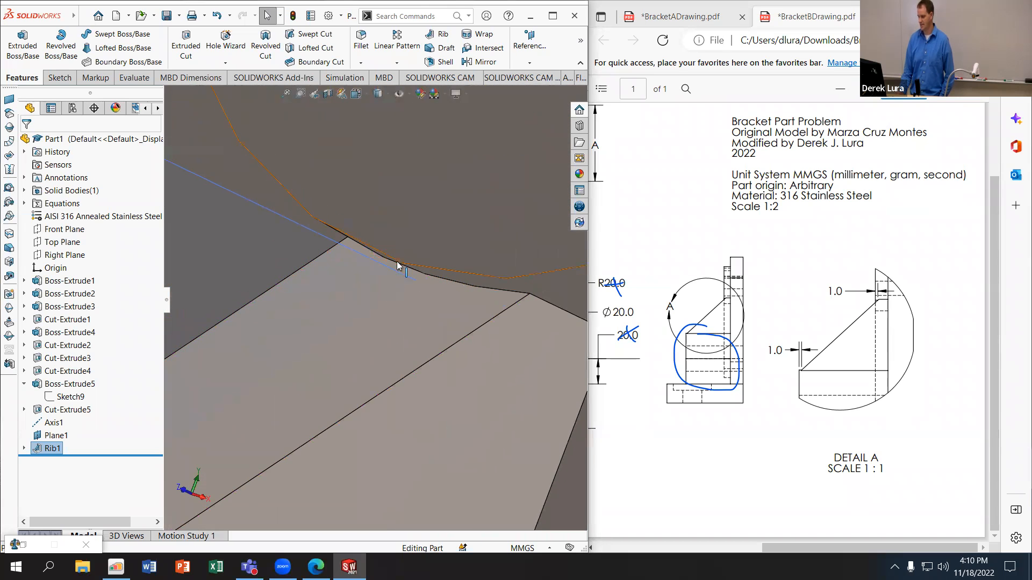
pyautogui.scroll(8, 376, 311)
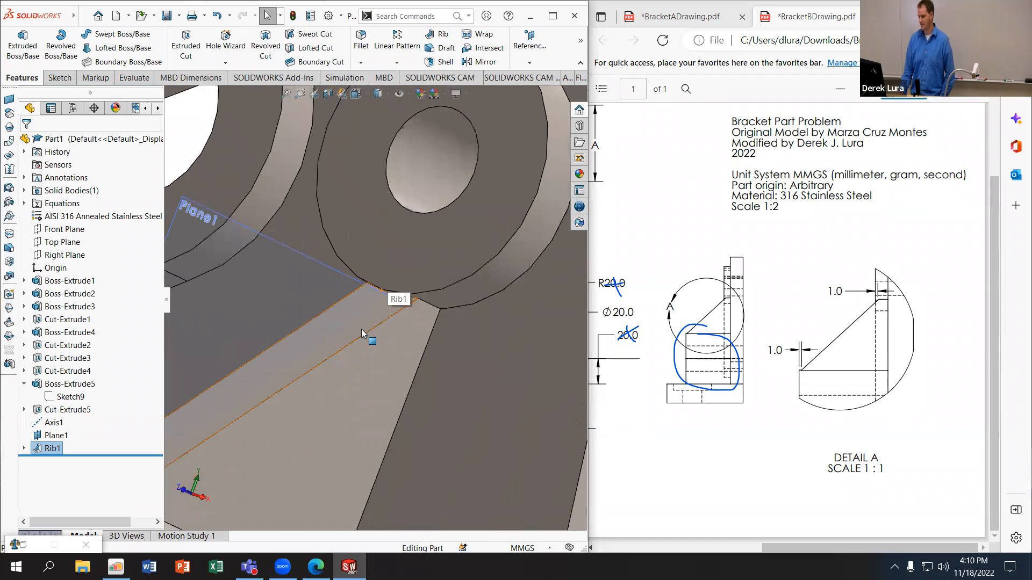
pyautogui.moveTo(344, 340); pyautogui.dragTo(328, 371, button='middle')
pyautogui.scroll(-4, 332, 360)
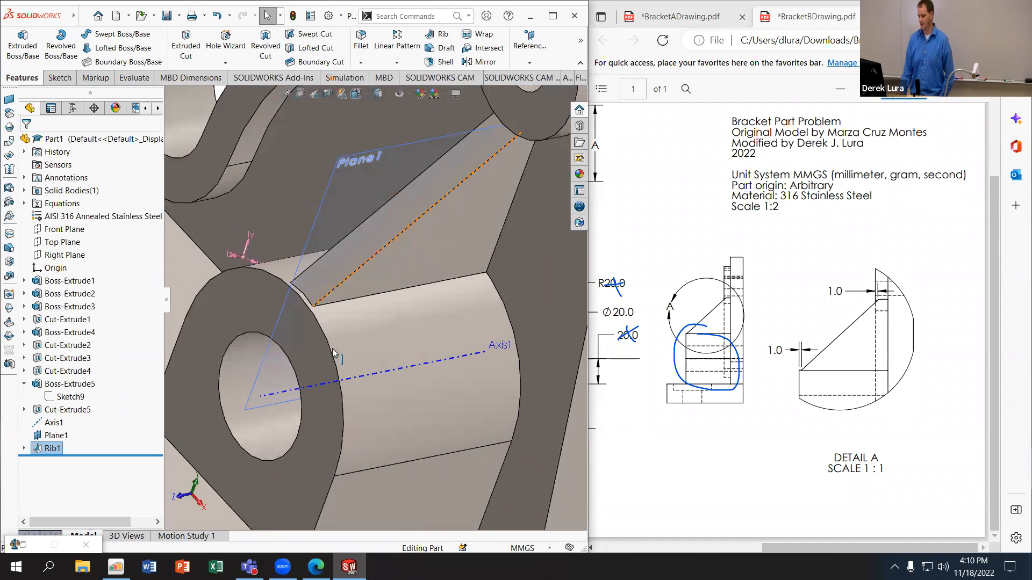
pyautogui.scroll(-4, 343, 311)
pyautogui.moveTo(342, 311); pyautogui.dragTo(295, 304, button='middle')
pyautogui.scroll(-3, 296, 302)
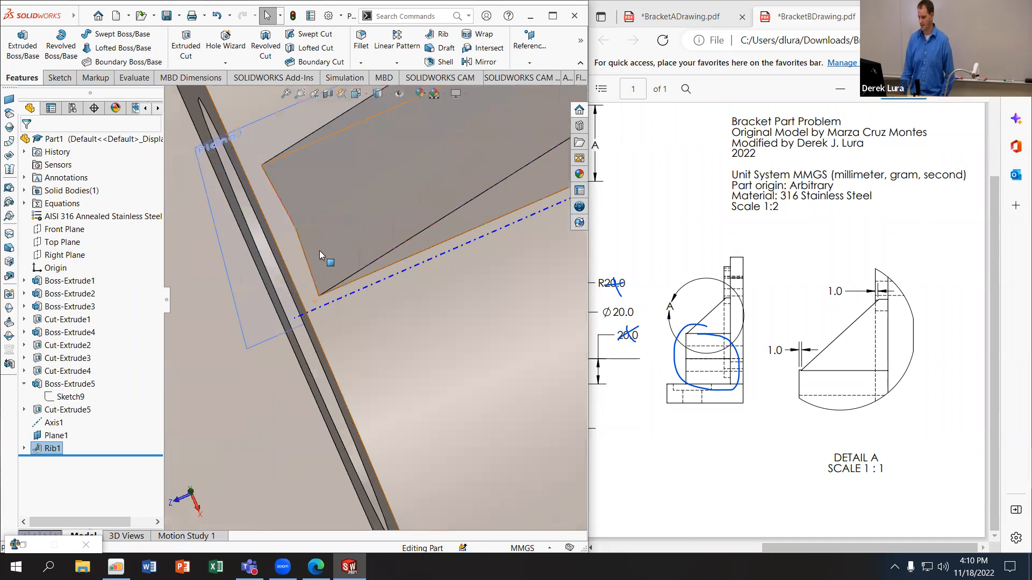
pyautogui.scroll(-4, 315, 273)
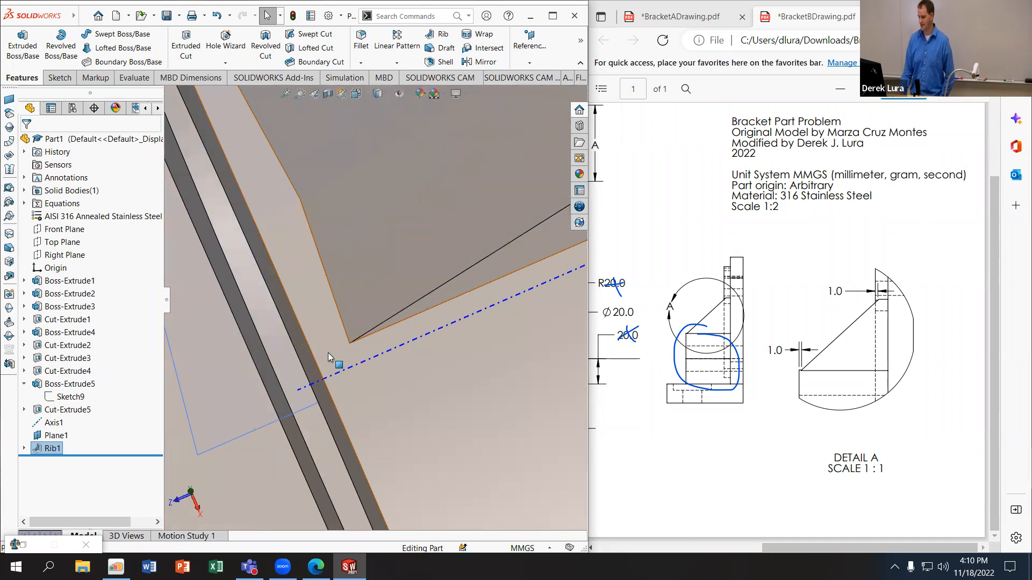
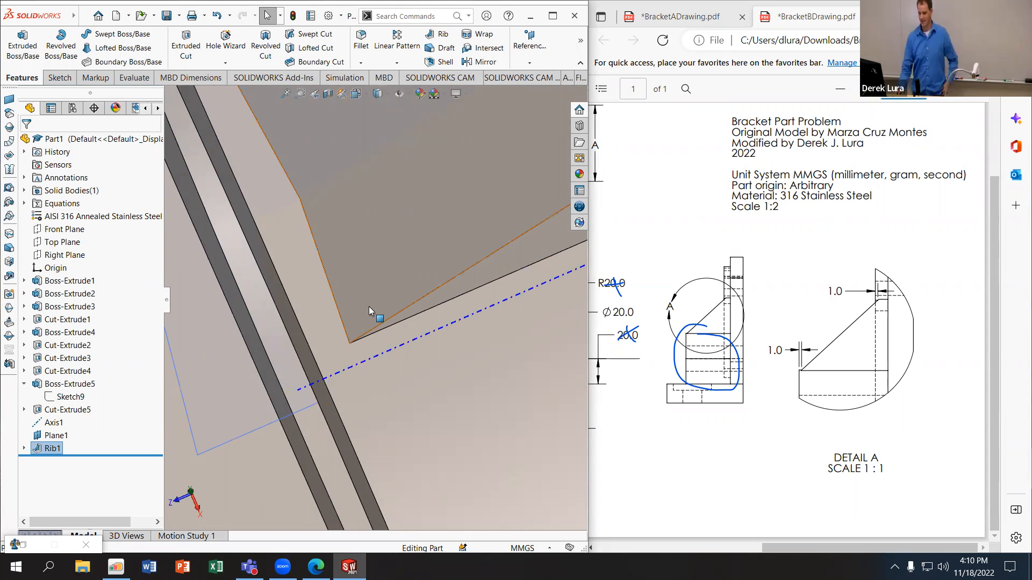
# Step: Examine the rib from several angles, from the arch boss up to the small round boss on the upright plate
pyautogui.scroll(6, 369, 307)
pyautogui.moveTo(372, 312); pyautogui.dragTo(499, 177, button='middle')
pyautogui.scroll(3, 499, 176)
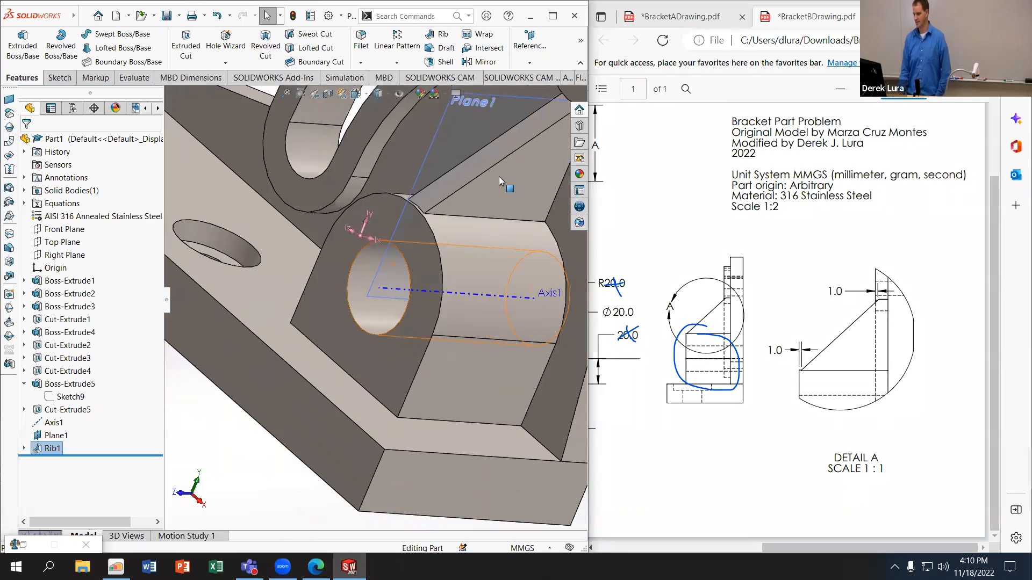
pyautogui.scroll(2, 498, 176)
pyautogui.scroll(-3, 483, 181)
pyautogui.moveTo(438, 168); pyautogui.dragTo(530, 209, button='middle')
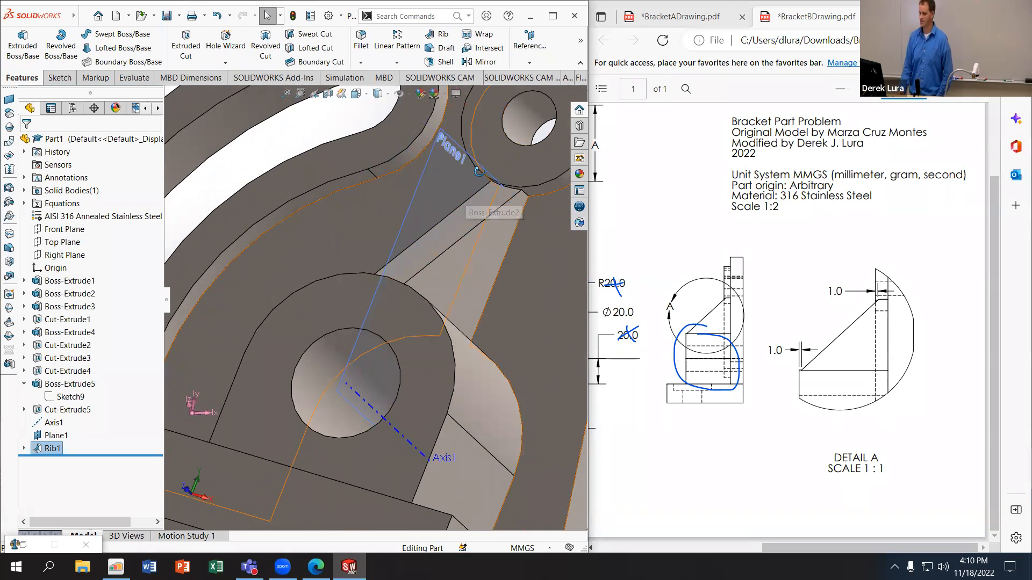
pyautogui.moveTo(490, 166); pyautogui.dragTo(479, 172, button='middle')
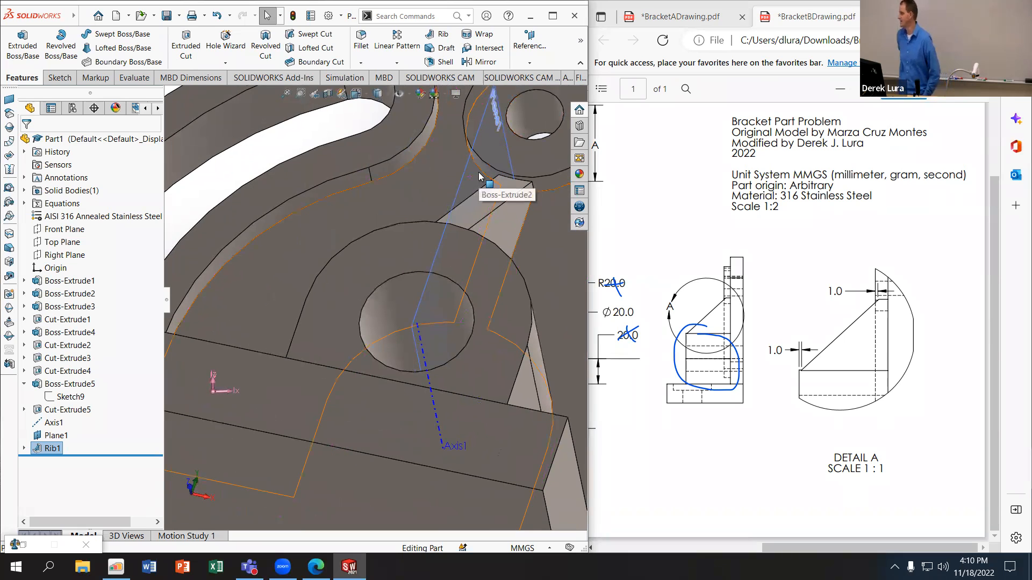
pyautogui.moveTo(479, 175); pyautogui.dragTo(476, 263, button='middle')
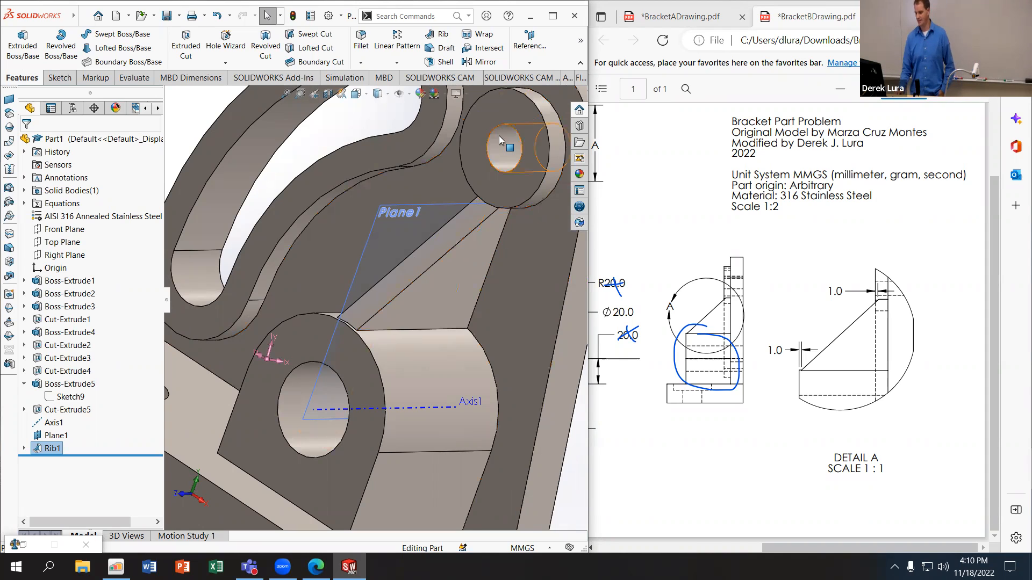
# Step: Inspect how the rib's upper end meets the small round boss's front face and cylindrical face
pyautogui.scroll(-5, 476, 259)
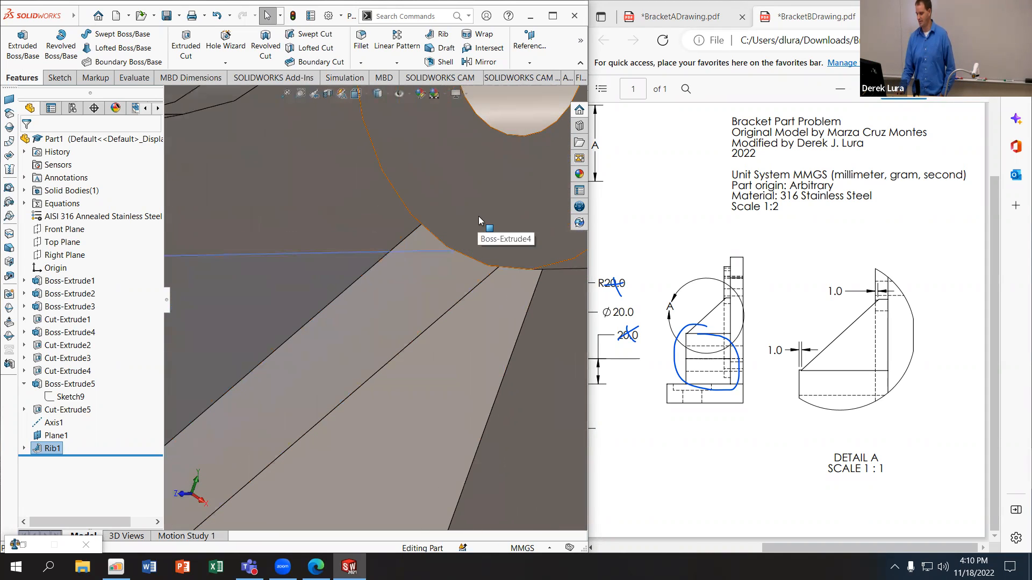
pyautogui.click(478, 216)
pyautogui.scroll(4, 455, 236)
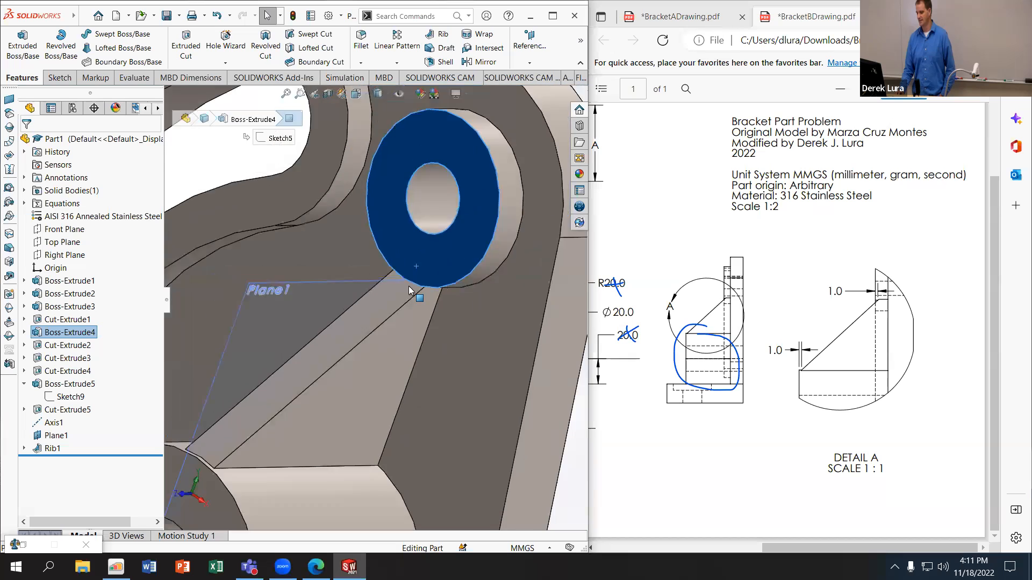
pyautogui.scroll(3, 397, 300)
pyautogui.scroll(-4, 383, 281)
pyautogui.moveTo(421, 299); pyautogui.dragTo(397, 164, button='middle')
pyautogui.click(436, 295)
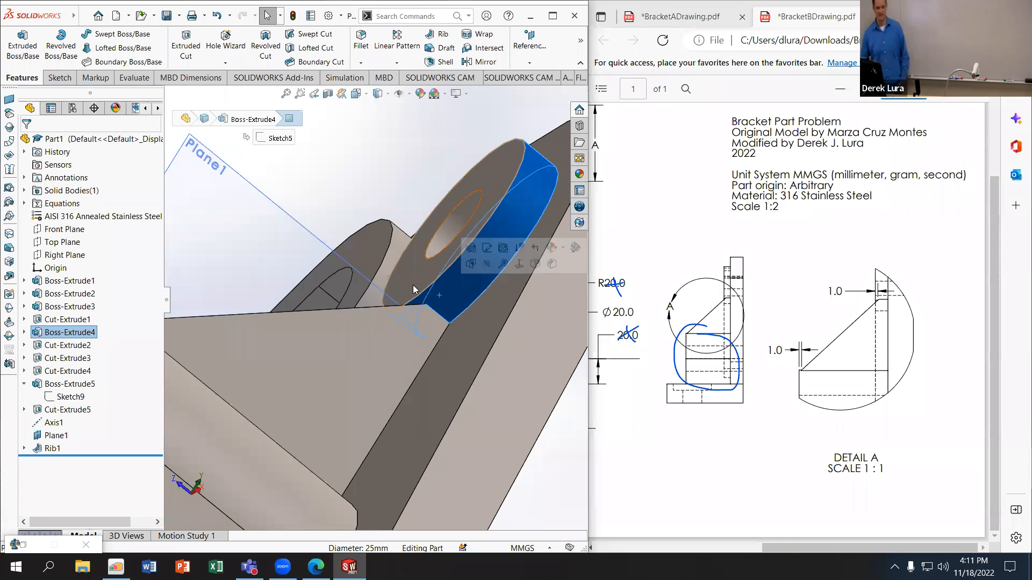
# Step: Try removing the rib sketch's upper endpoint dimension, moving that endpoint onto the small round boss's front face, and rebuilding the rib
pyautogui.click(55, 450)
pyautogui.click(86, 417)
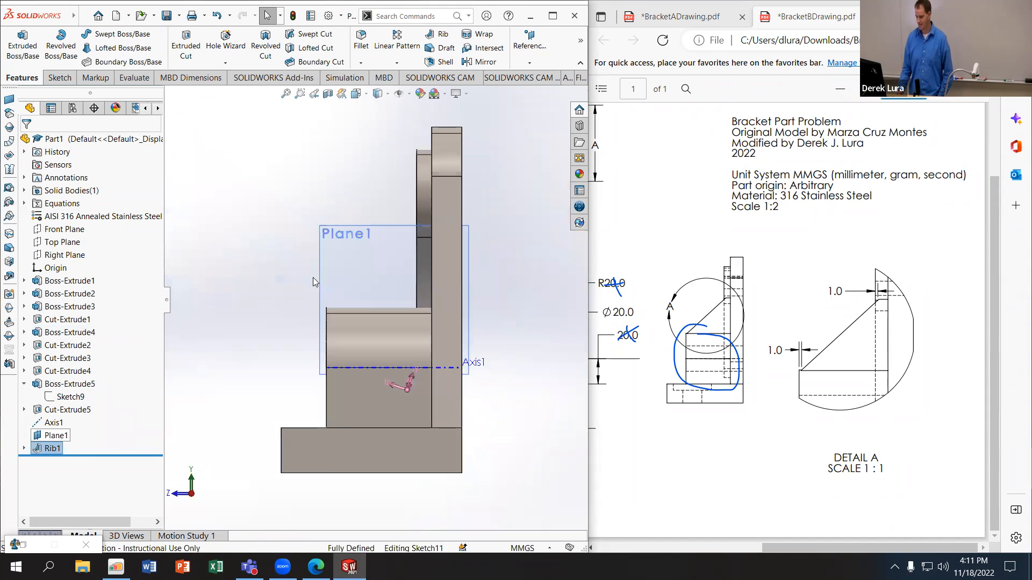
pyautogui.scroll(-5, 423, 243)
pyautogui.moveTo(307, 123); pyautogui.dragTo(517, 280)
pyautogui.press('Delete')
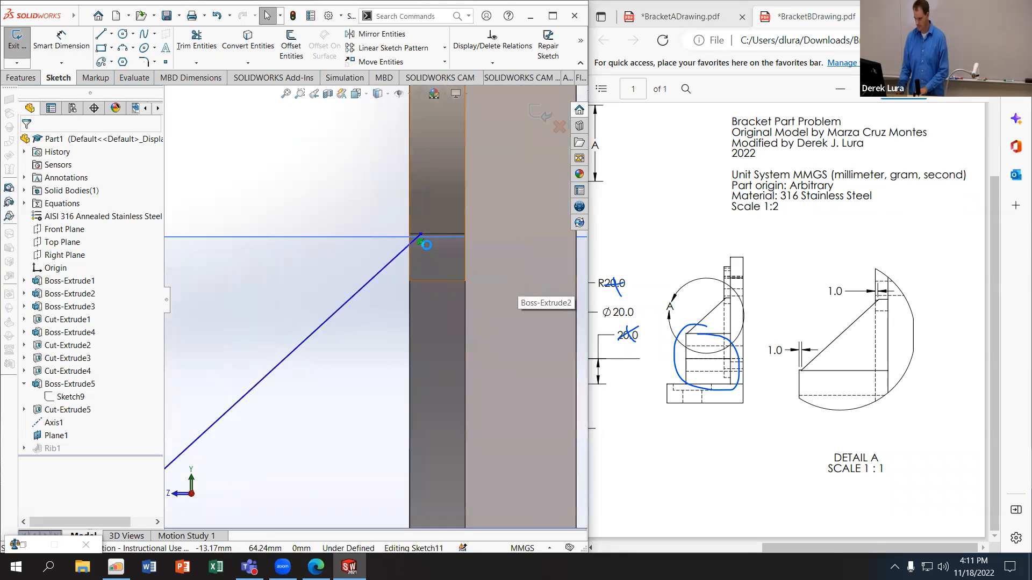
pyautogui.moveTo(420, 235)
pyautogui.mouseDown()
pyautogui.moveTo(404, 221)
pyautogui.moveTo(410, 214)
pyautogui.mouseUp()
pyautogui.press('Escape')
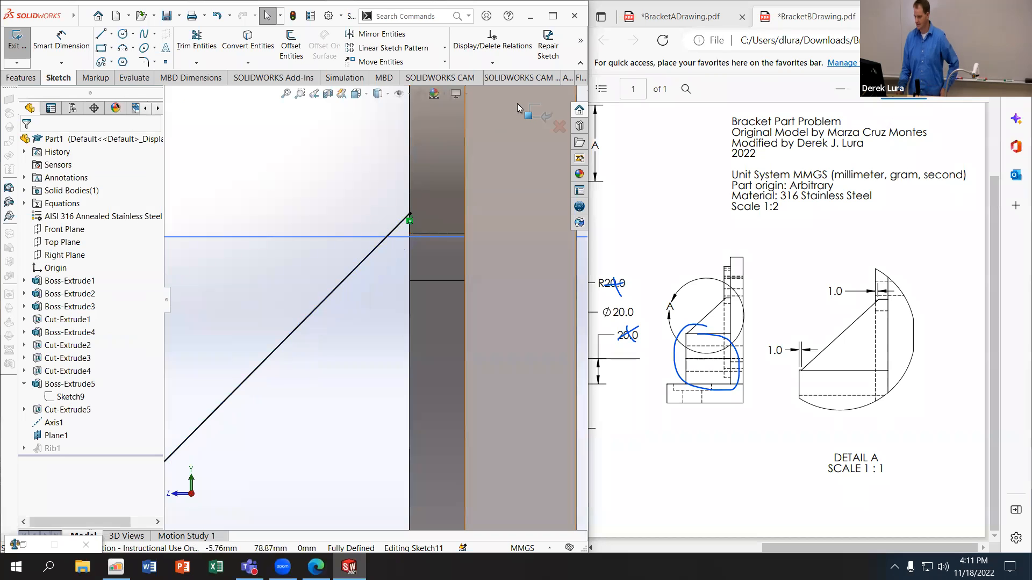
pyautogui.click(535, 118)
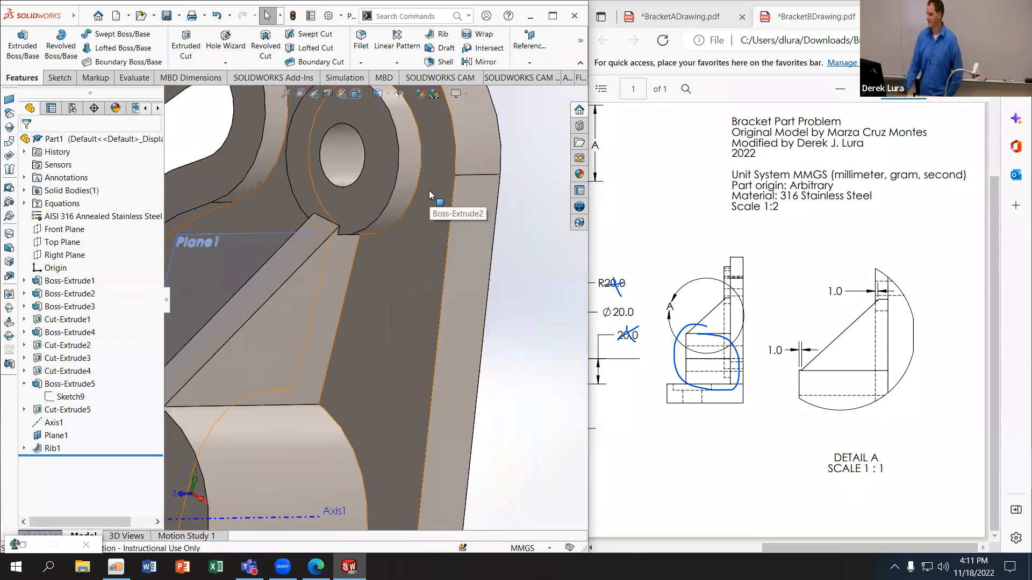
pyautogui.scroll(-5, 379, 269)
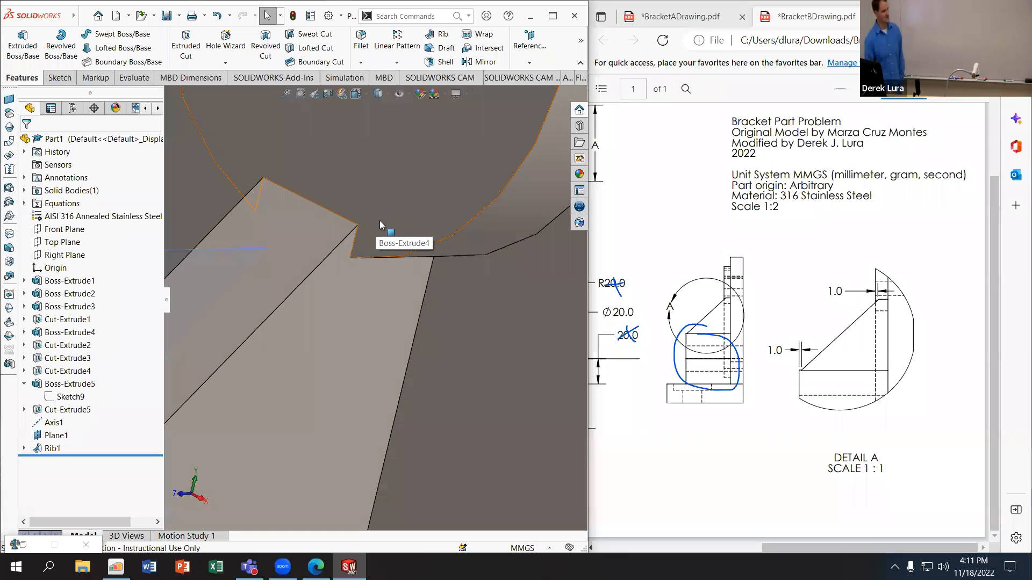
# Step: Undo the changes to the rib's sketch line and exit the sketch
pyautogui.hotkey('ctrl', 'z')
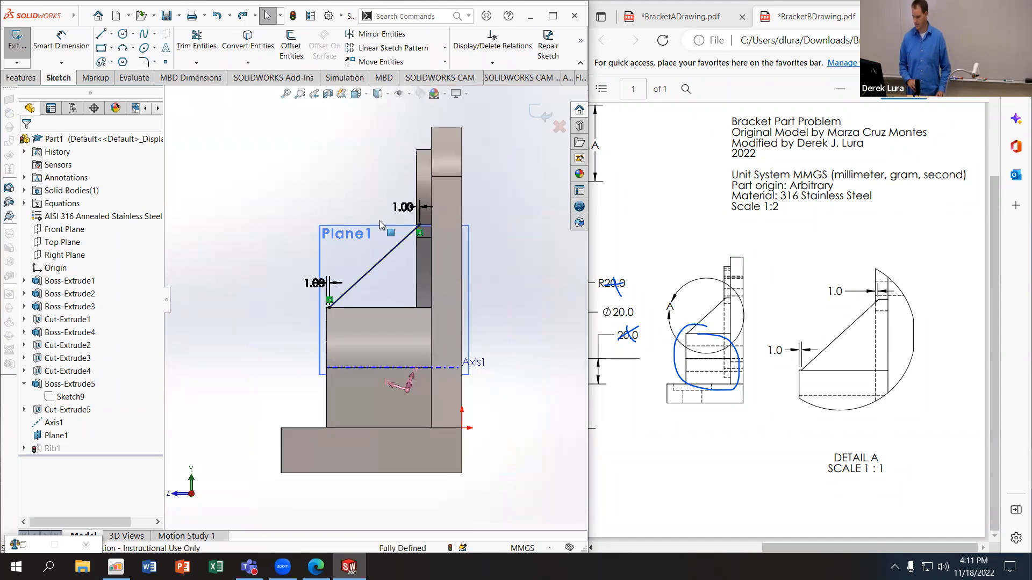
pyautogui.click(547, 112)
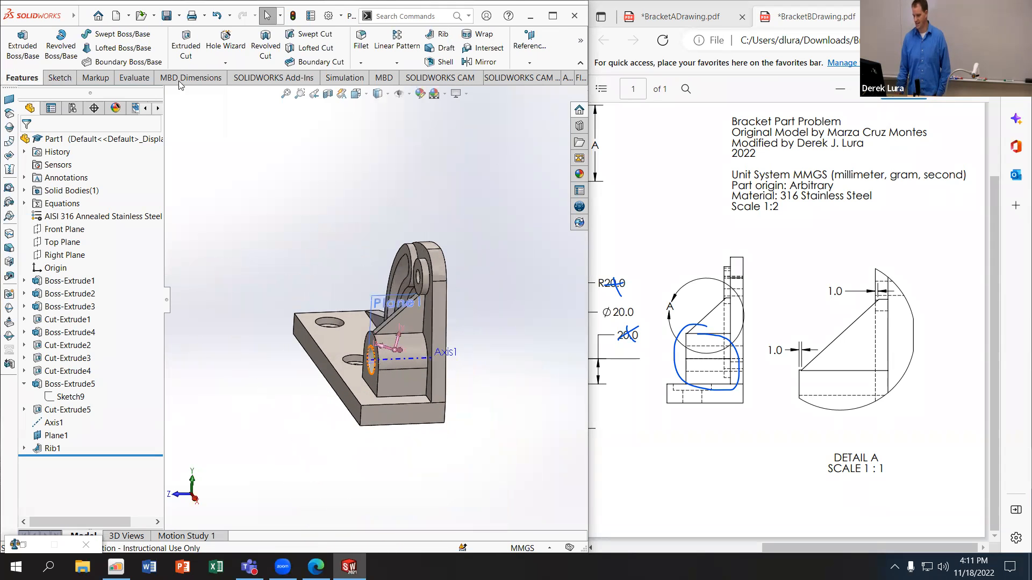
# Step: Evaluate the mass properties of the finished Bracket B part and pick out its volume
pyautogui.click(143, 74)
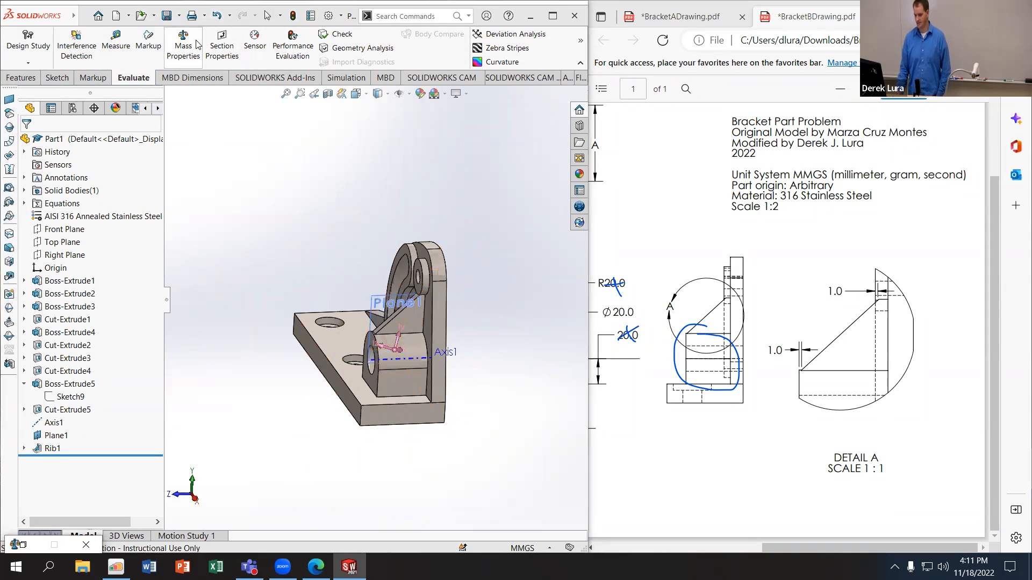
pyautogui.click(25, 548)
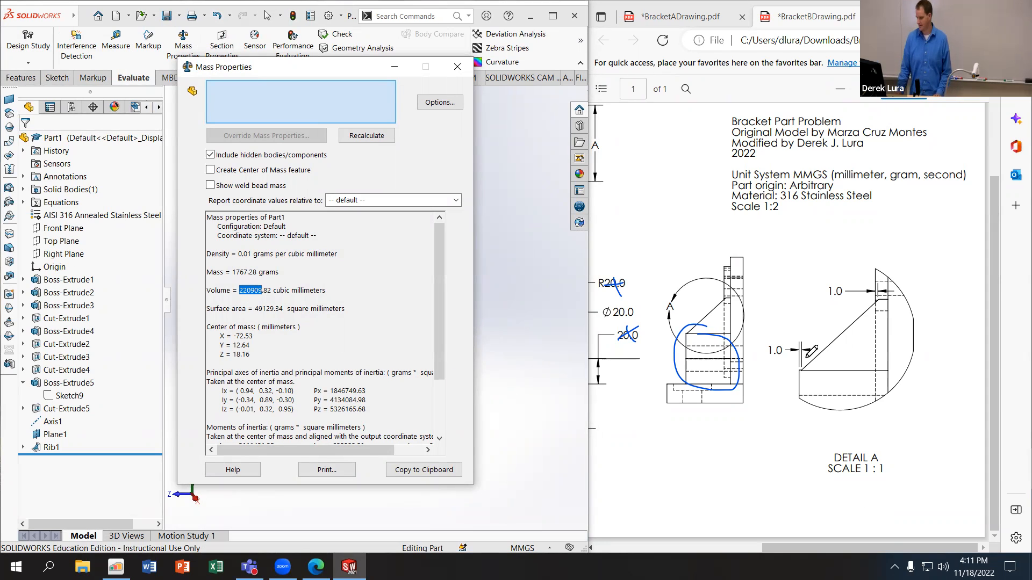
pyautogui.click(763, 458)
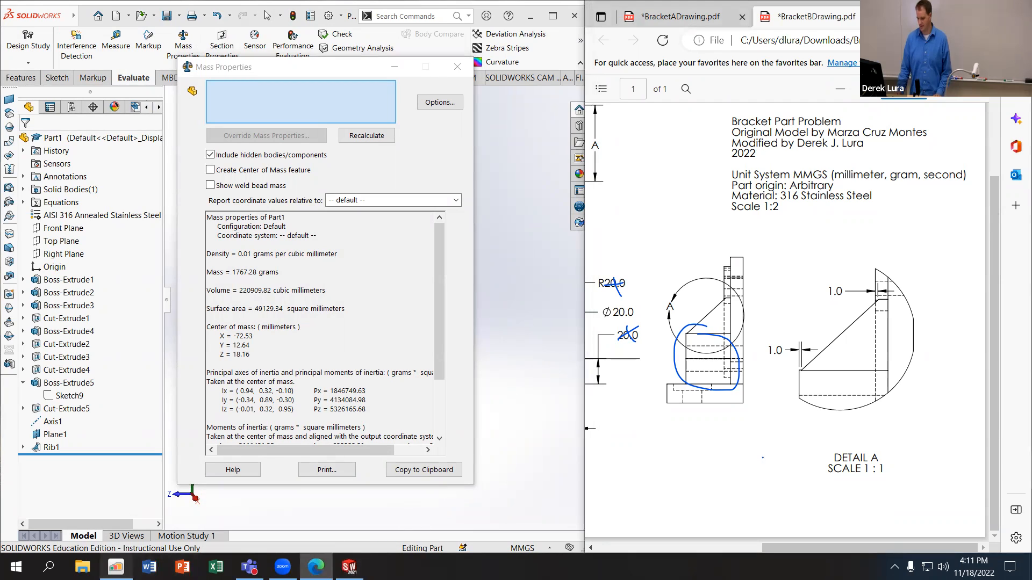
# Step: Switch to the quiz in the browser, answer Question 2 with 220909 and submit the quiz
pyautogui.click(116, 567)
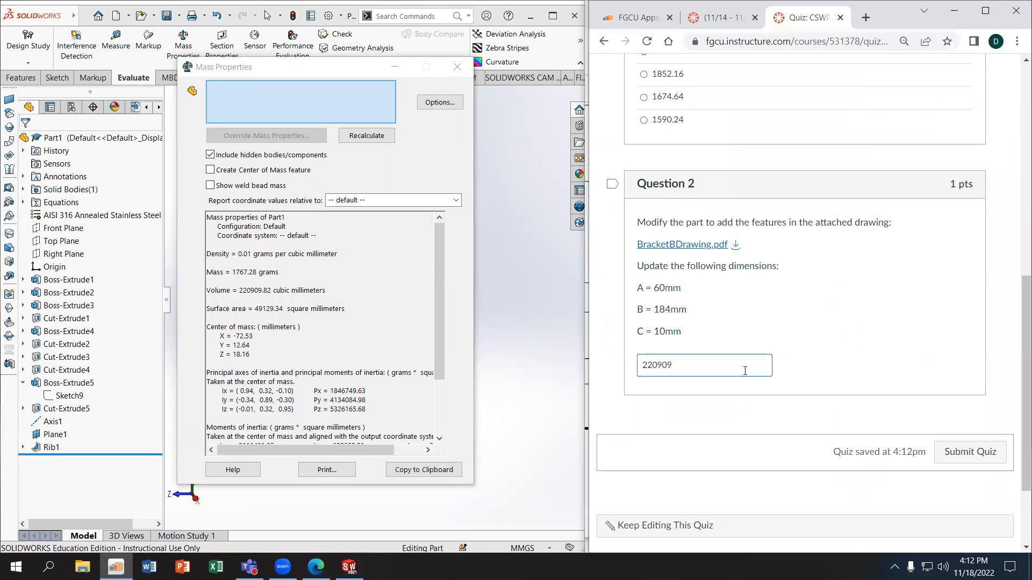
pyautogui.click(963, 455)
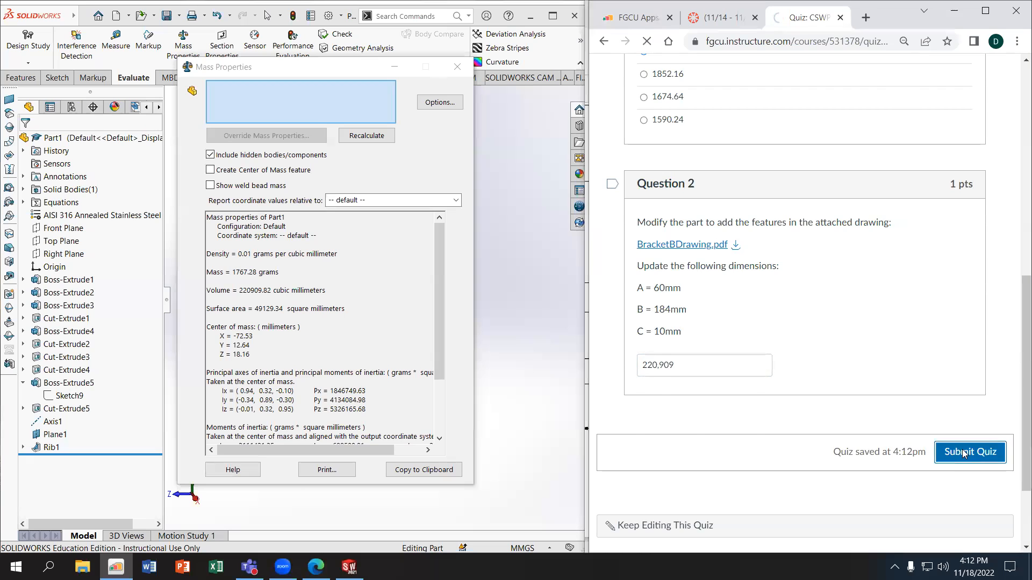
pyautogui.scroll(-15, 887, 380)
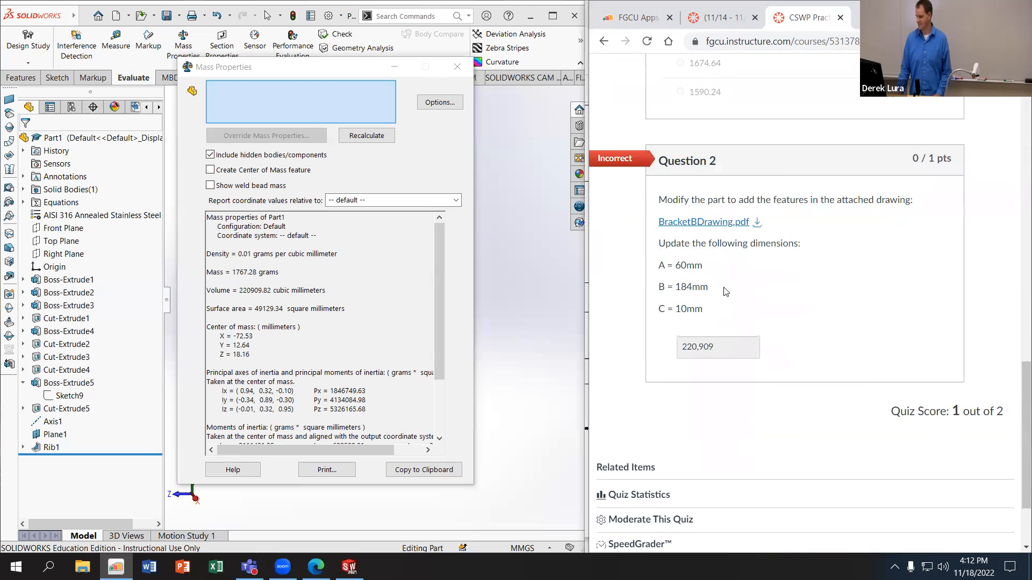
# Step: Close the mass properties and examine the bracket's rib, arch boss, slot and base for modelling errors
pyautogui.click(457, 67)
pyautogui.moveTo(493, 341); pyautogui.dragTo(495, 316, button='middle')
pyautogui.scroll(-3, 406, 326)
pyautogui.moveTo(411, 329); pyautogui.dragTo(441, 398, button='middle')
pyautogui.scroll(-3, 473, 294)
pyautogui.moveTo(471, 215); pyautogui.dragTo(434, 211, button='middle')
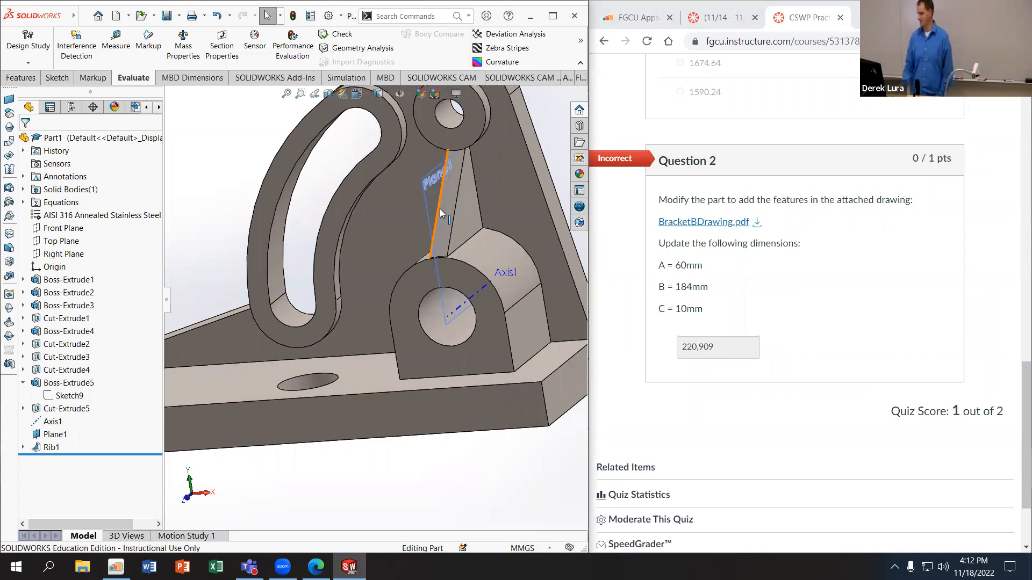
pyautogui.moveTo(439, 211); pyautogui.dragTo(466, 236, button='middle')
pyautogui.scroll(5, 457, 241)
pyautogui.scroll(-3, 363, 258)
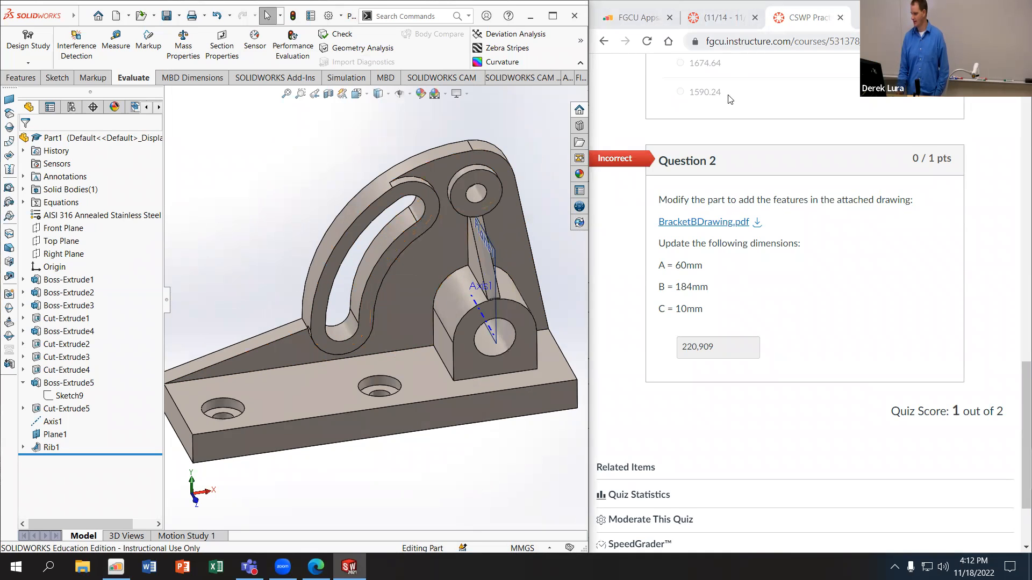
# Step: Open the BME 4930 Adv Product Design course from the Canvas course list in a new tab
pyautogui.click(708, 20)
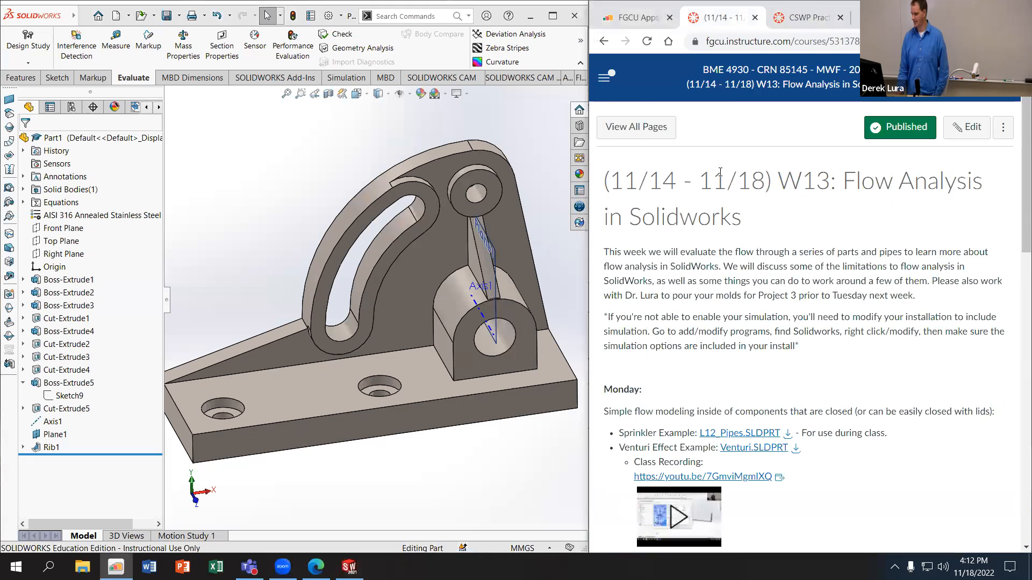
pyautogui.click(605, 80)
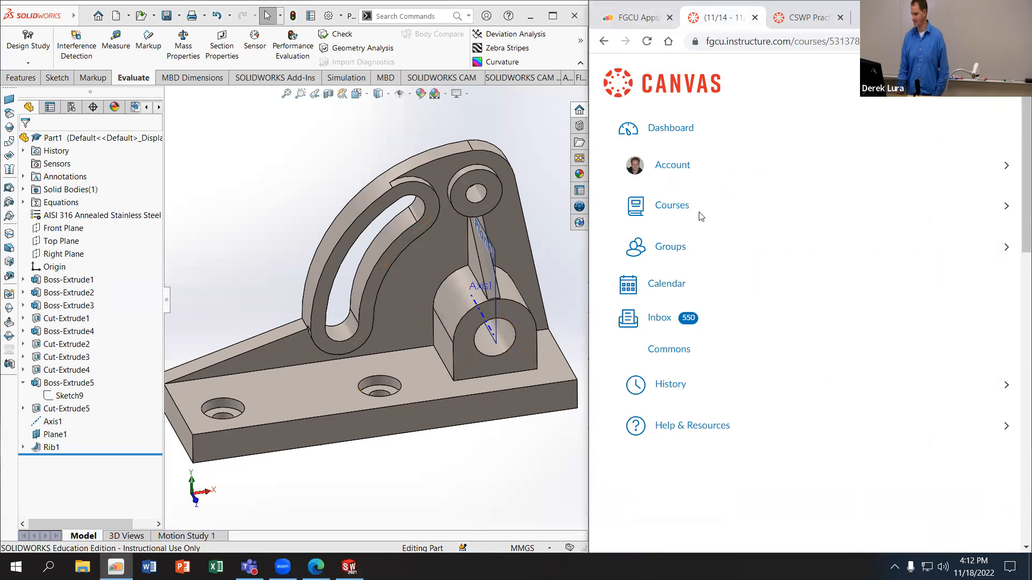
pyautogui.click(669, 209)
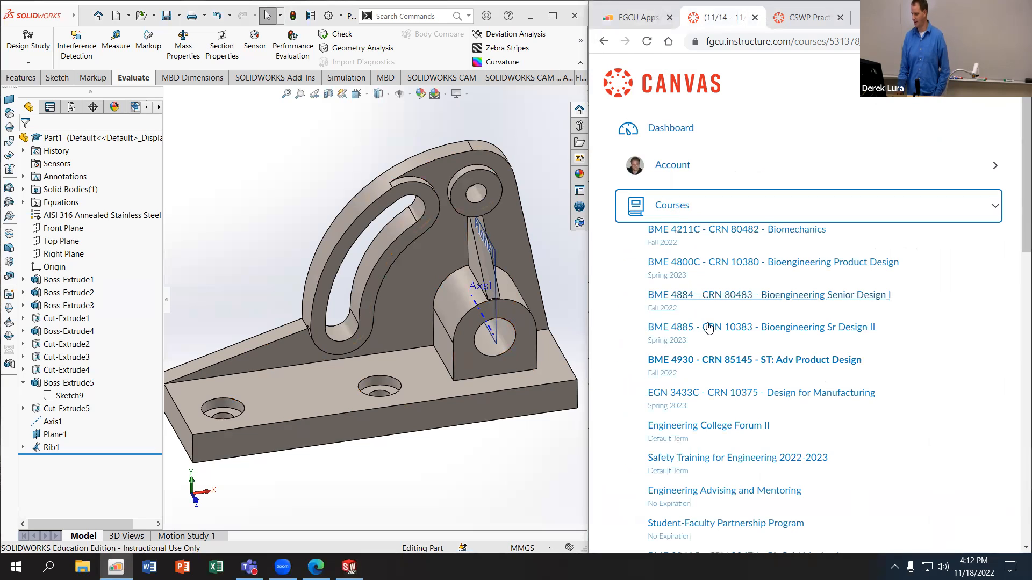
pyautogui.rightClick(724, 363)
pyautogui.click(763, 372)
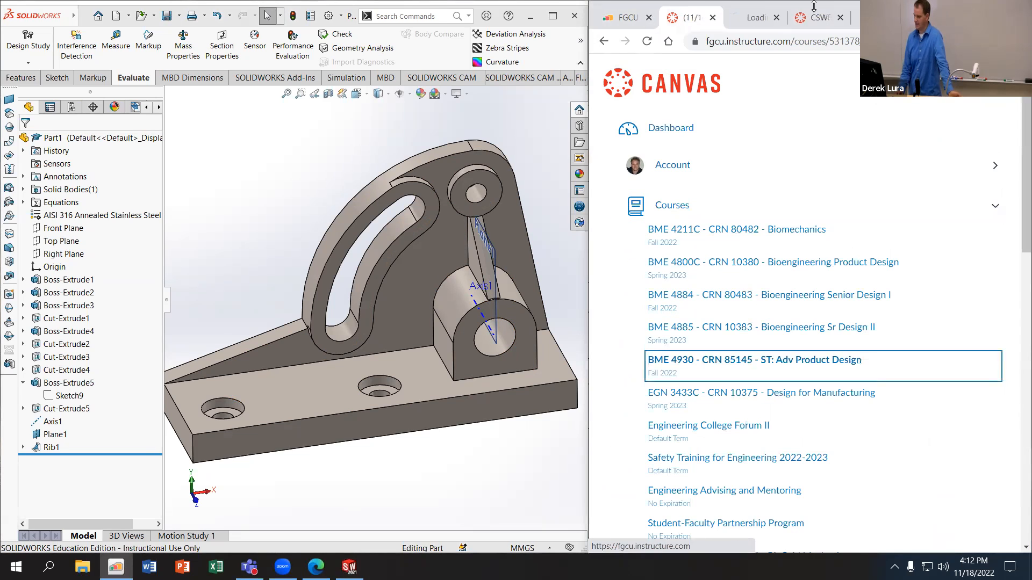
pyautogui.click(749, 17)
pyautogui.moveTo(378, 225); pyautogui.dragTo(380, 214, button='middle')
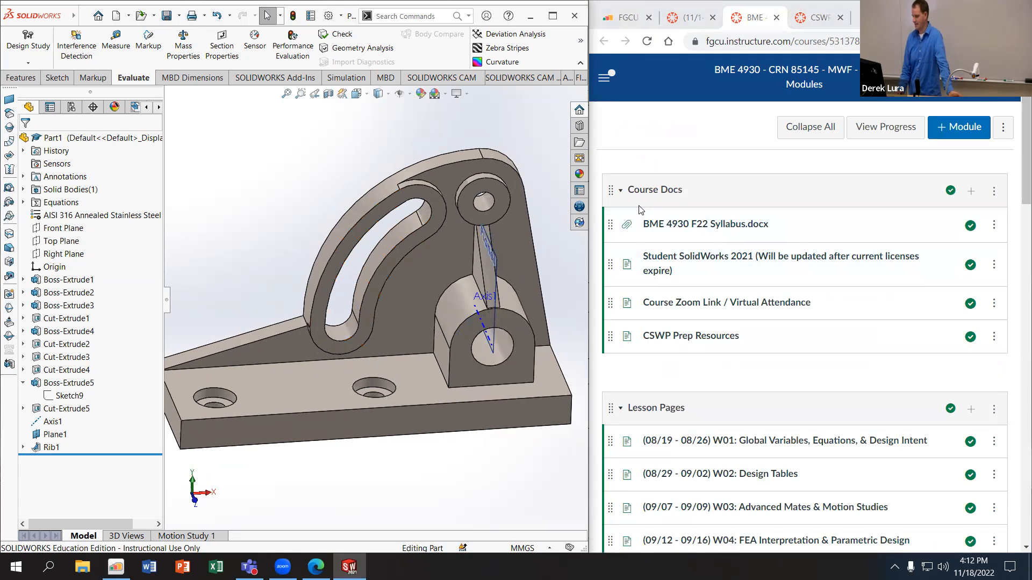
# Step: Return to the CSWP Practice - Bracket quiz page, maximize the browser and open the course's files
pyautogui.click(604, 77)
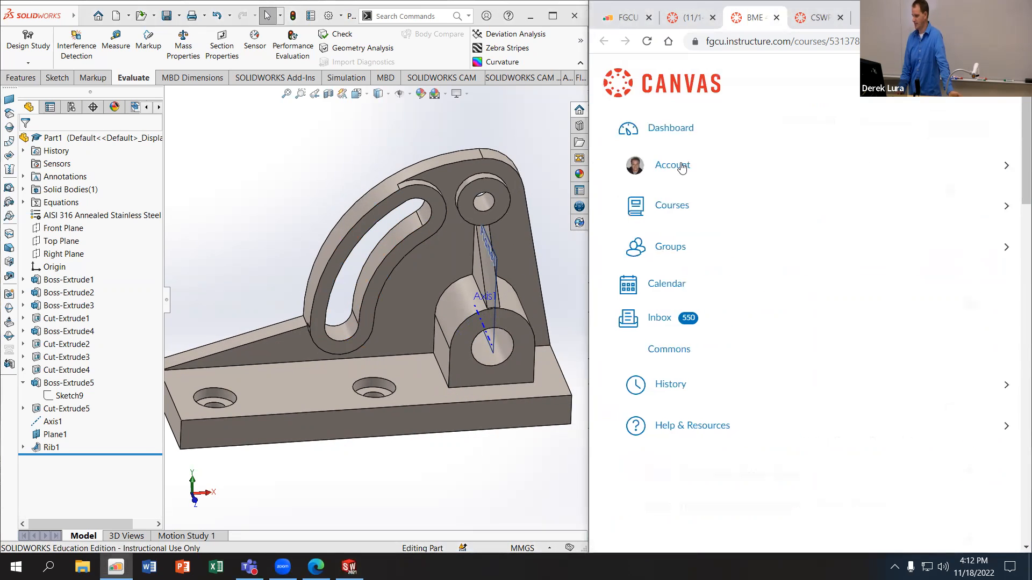
pyautogui.click(816, 16)
pyautogui.scroll(15, 851, 248)
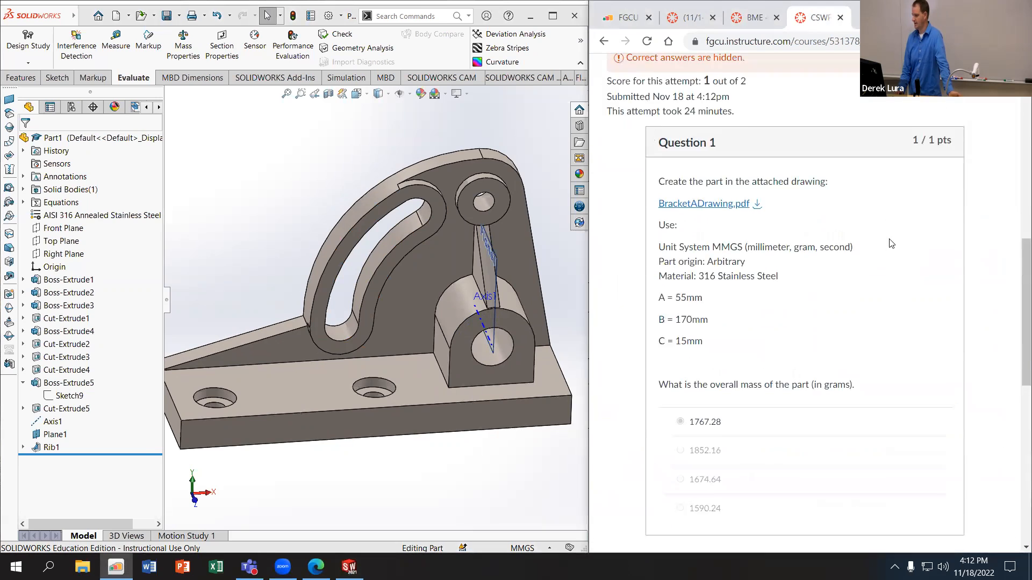
pyautogui.click(605, 89)
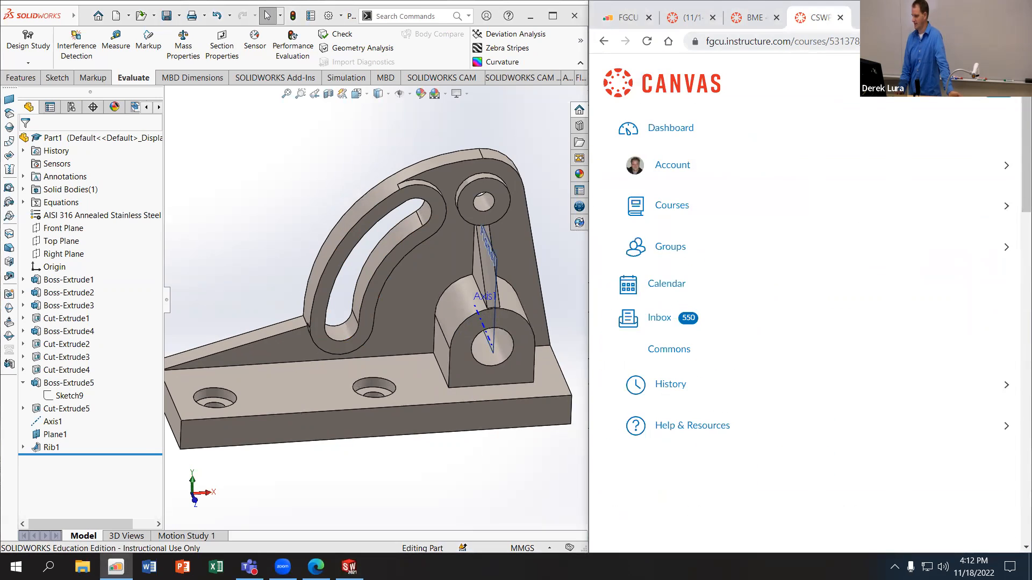
pyautogui.click(988, 79)
pyautogui.press('super+Up')
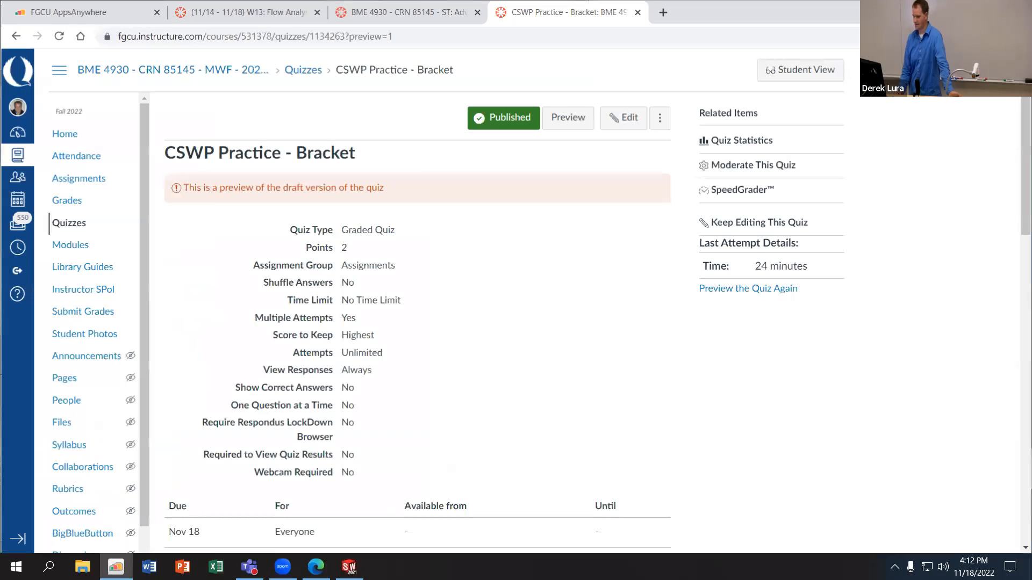
pyautogui.click(80, 422)
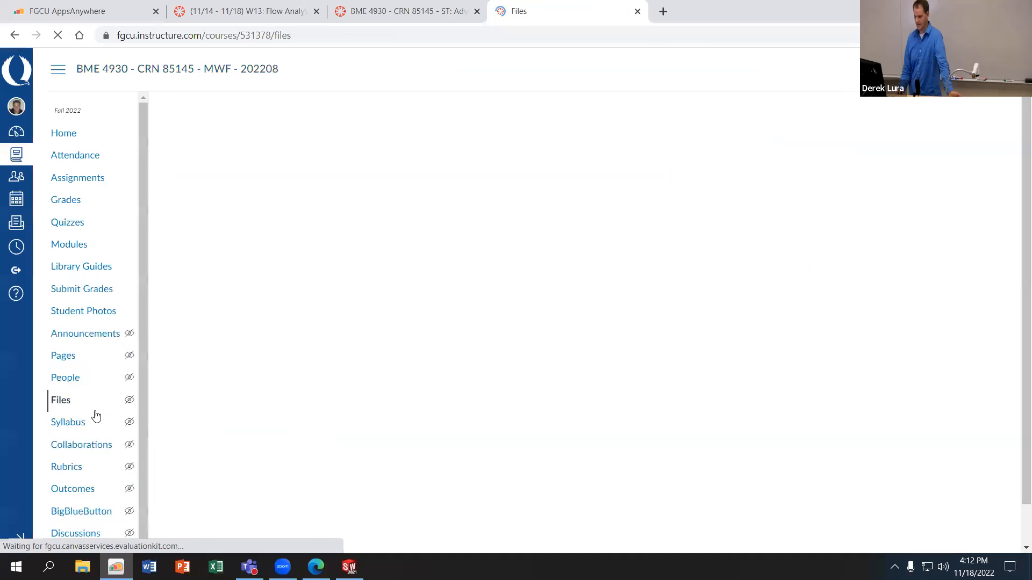
# Step: Open the Bracket folder within Practice Problems and download BracketB.SLDPRT
pyautogui.click(221, 219)
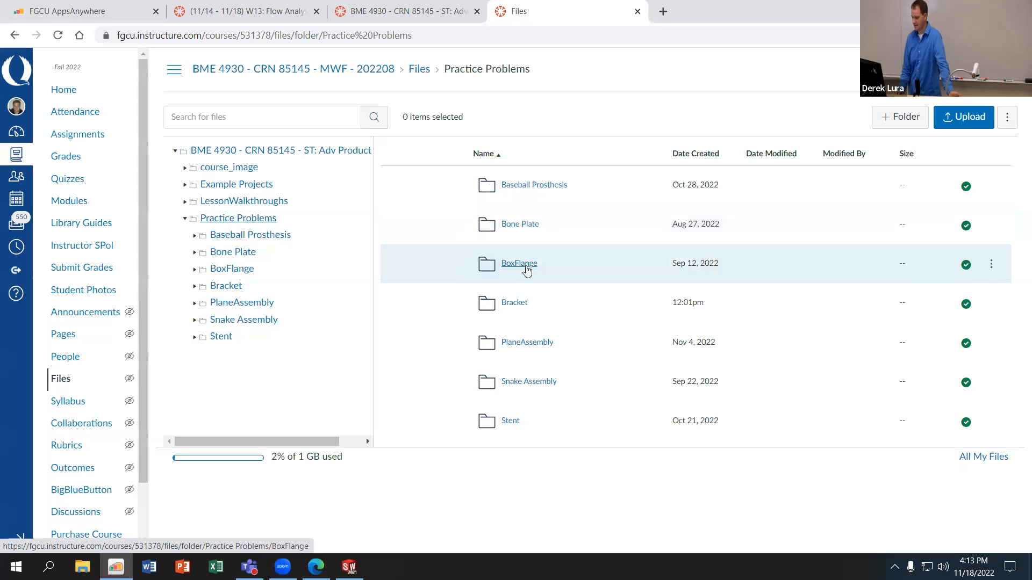
pyautogui.click(513, 302)
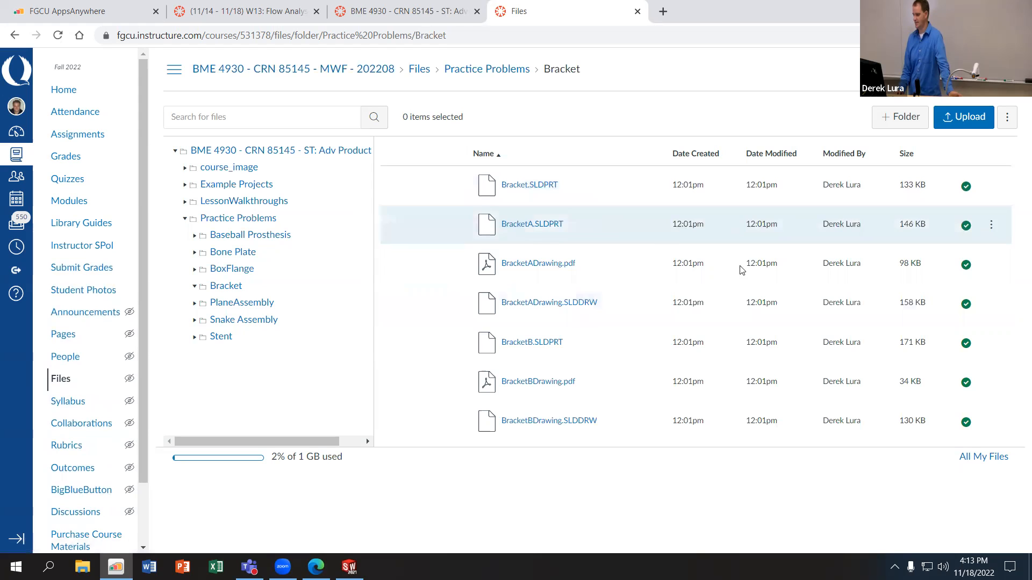
pyautogui.click(990, 343)
pyautogui.click(950, 379)
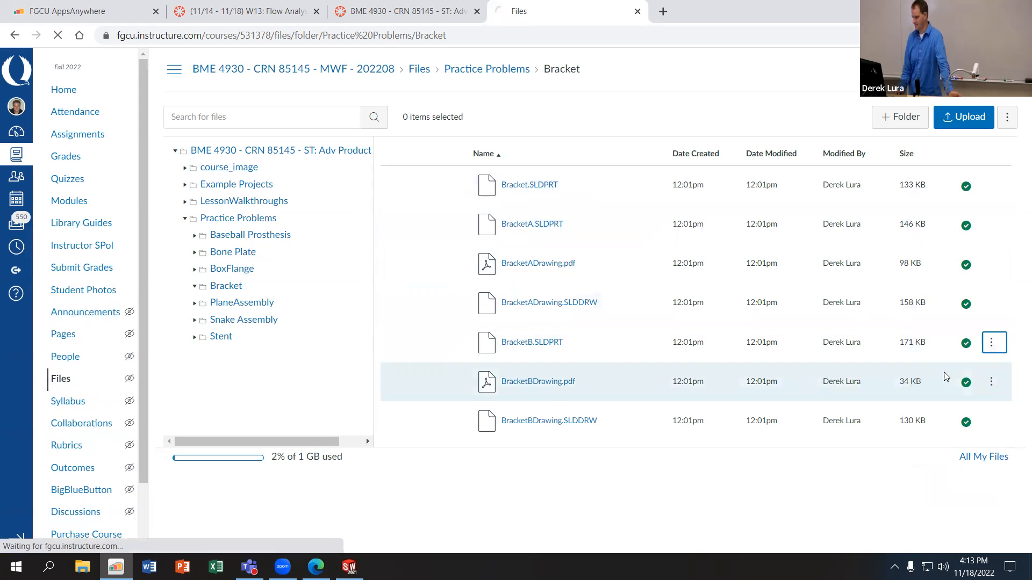
# Step: Open the downloaded BracketB.SLDPRT in SOLIDWORKS, maximize the window and view the bracket from another angle
pyautogui.click(43, 544)
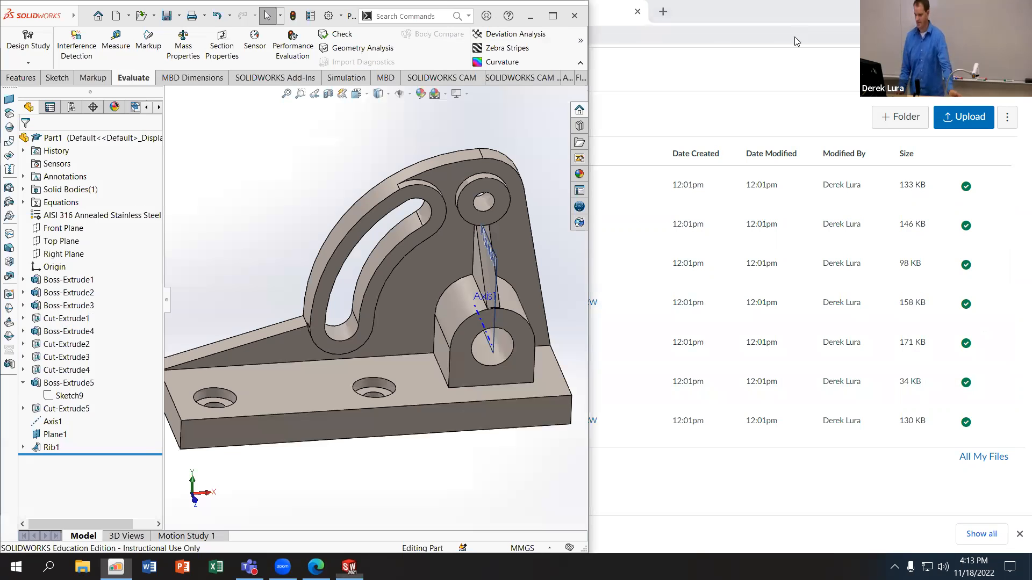
pyautogui.click(553, 15)
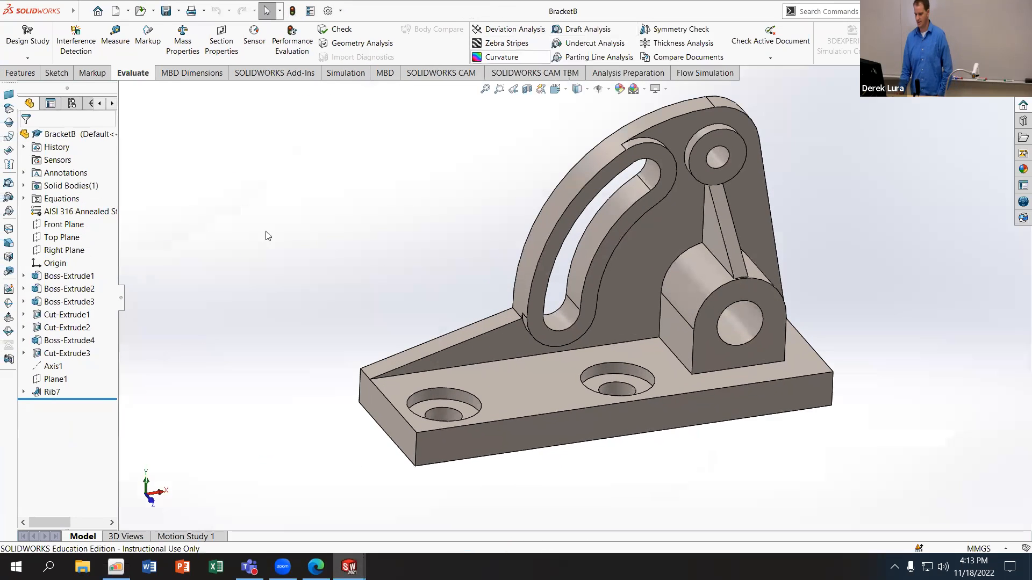
pyautogui.moveTo(590, 215); pyautogui.dragTo(484, 228, button='middle')
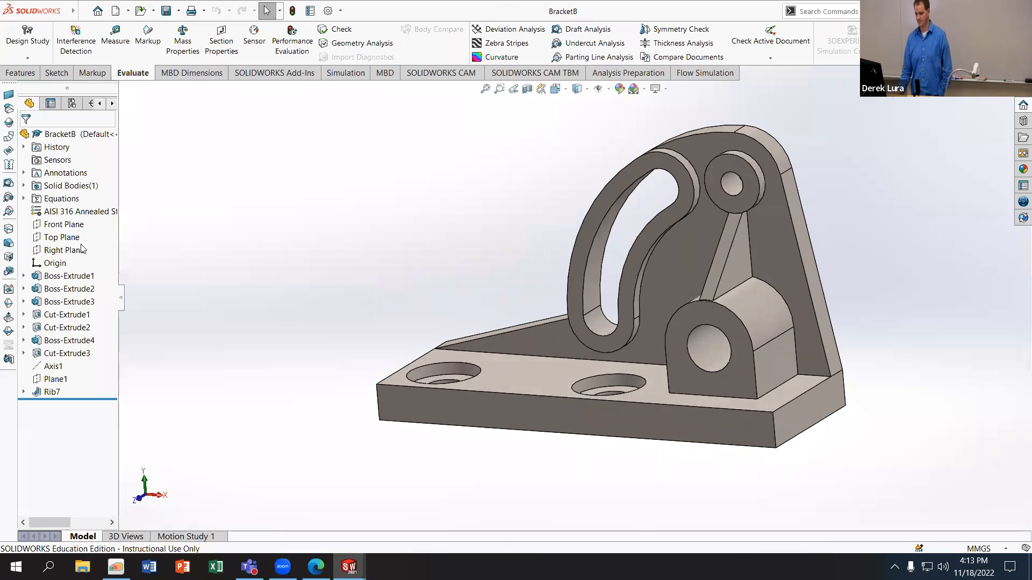
# Step: Open Sketch1 under Boss-Extrude1 for editing, review all its profile dimensions and leave the sketch unchanged
pyautogui.click(69, 276)
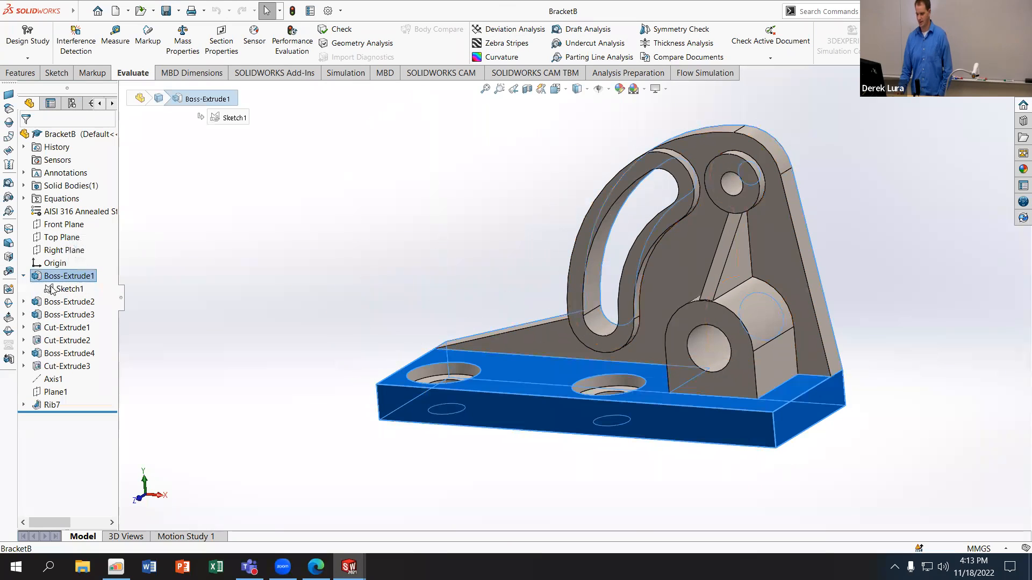
pyautogui.click(52, 289)
pyautogui.click(73, 257)
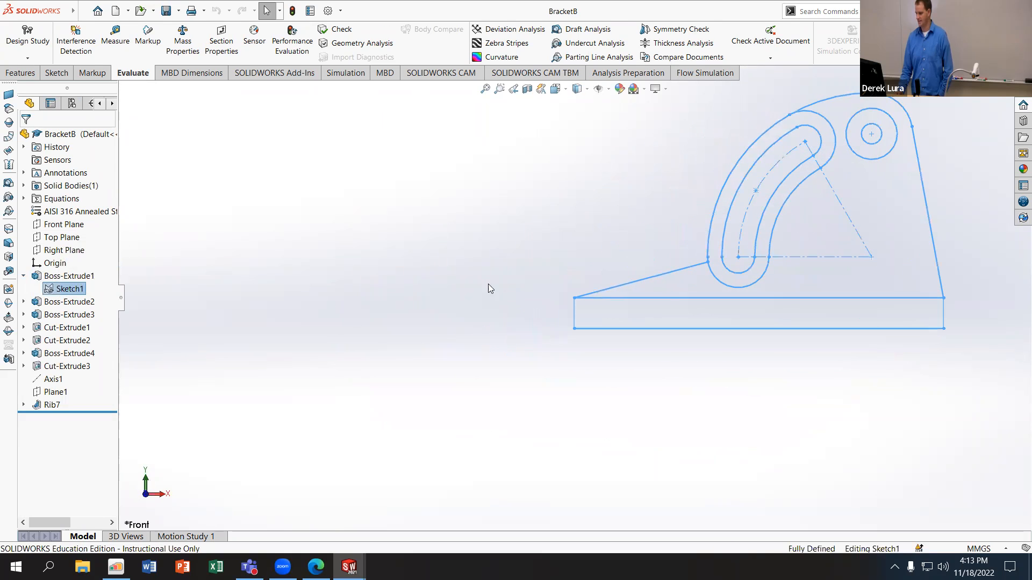
pyautogui.scroll(1, 887, 199)
pyautogui.scroll(-2, 855, 198)
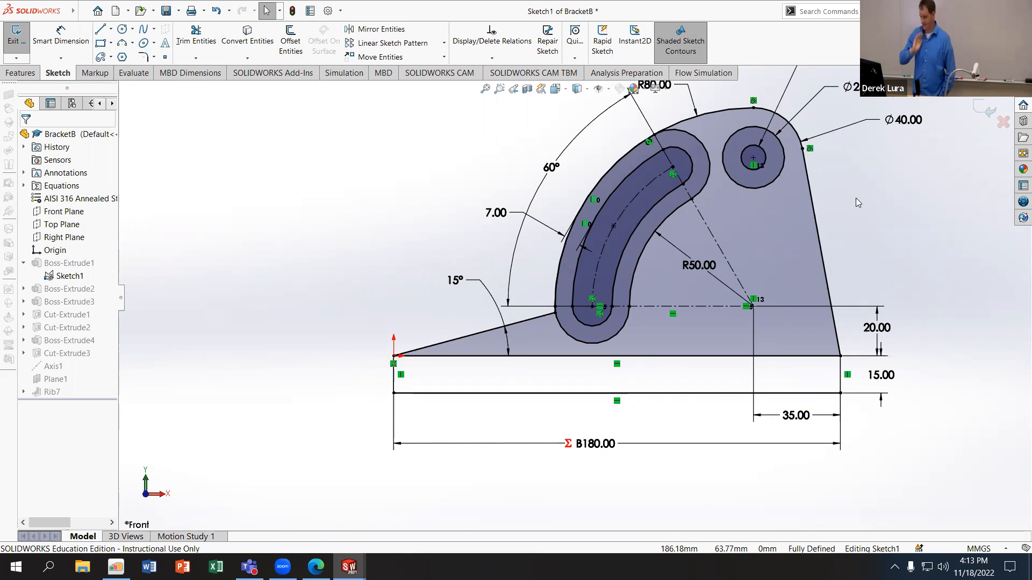
pyautogui.press('f')
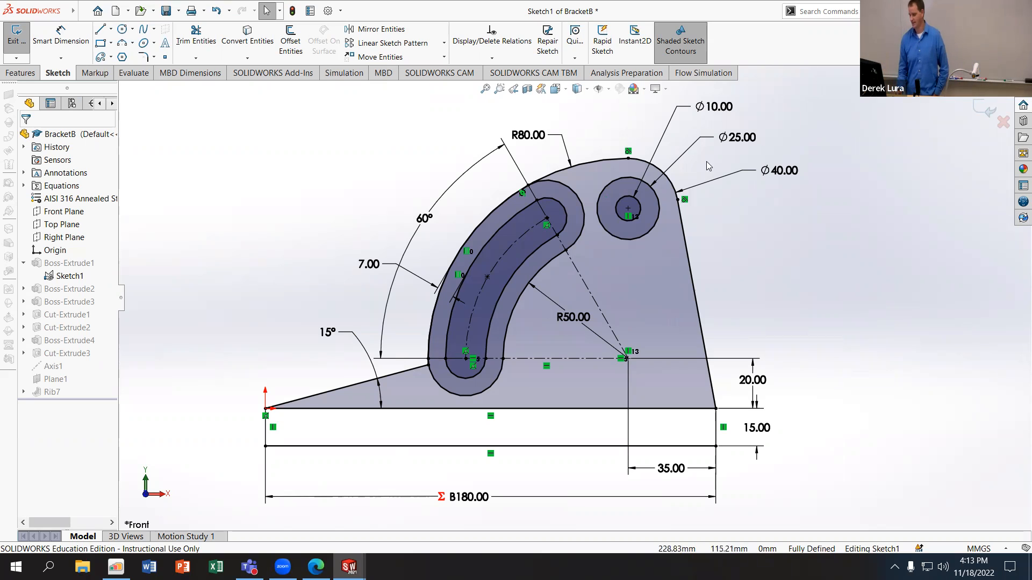
pyautogui.click(987, 108)
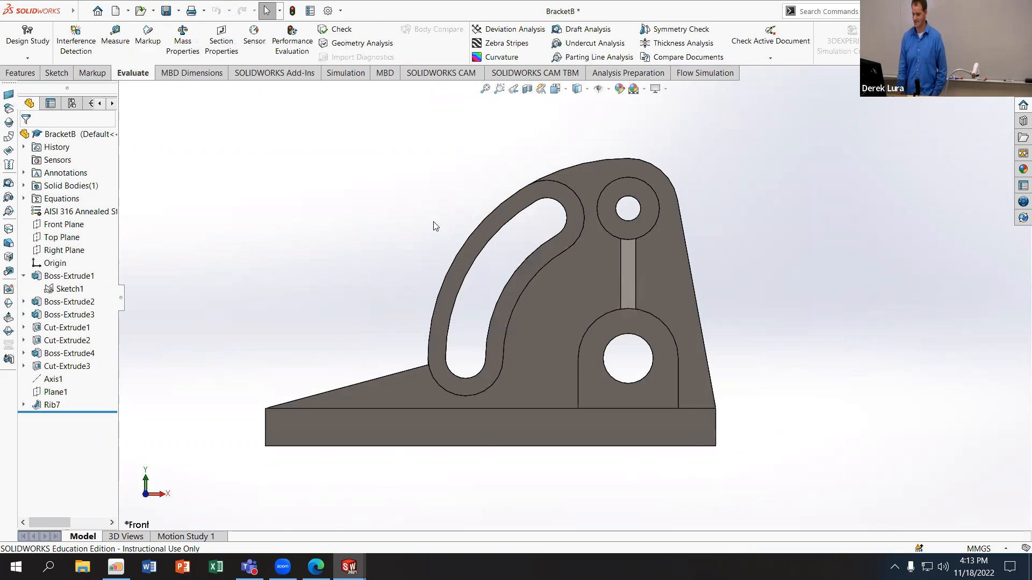
# Step: Roll BracketB back to its first extrusion and inspect the Boss-Extrude1 and Boss-Extrude2 definitions in build order
pyautogui.moveTo(103, 412)
pyautogui.mouseDown()
pyautogui.moveTo(110, 284)
pyautogui.moveTo(111, 295)
pyautogui.mouseUp()
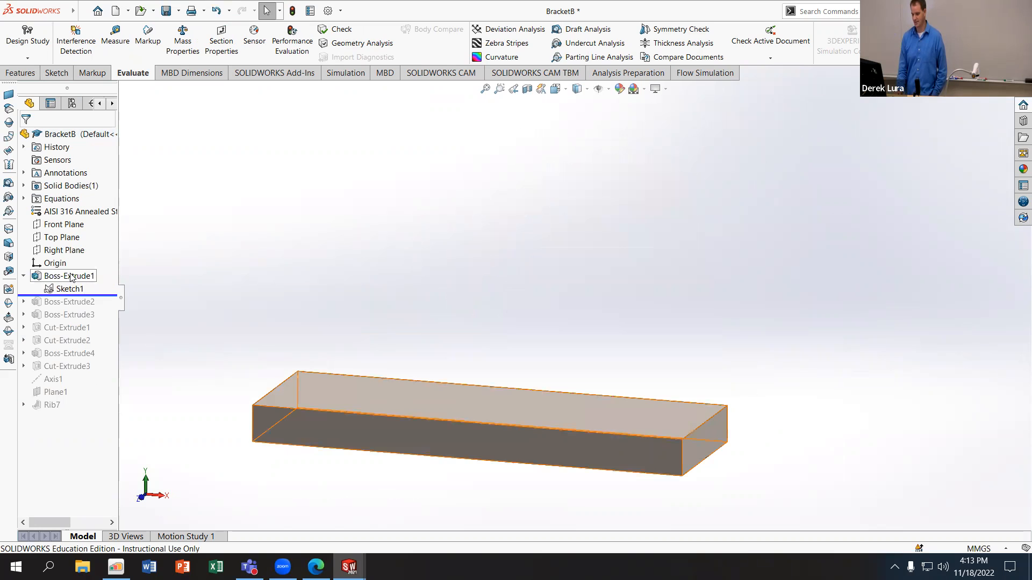
pyautogui.click(70, 276)
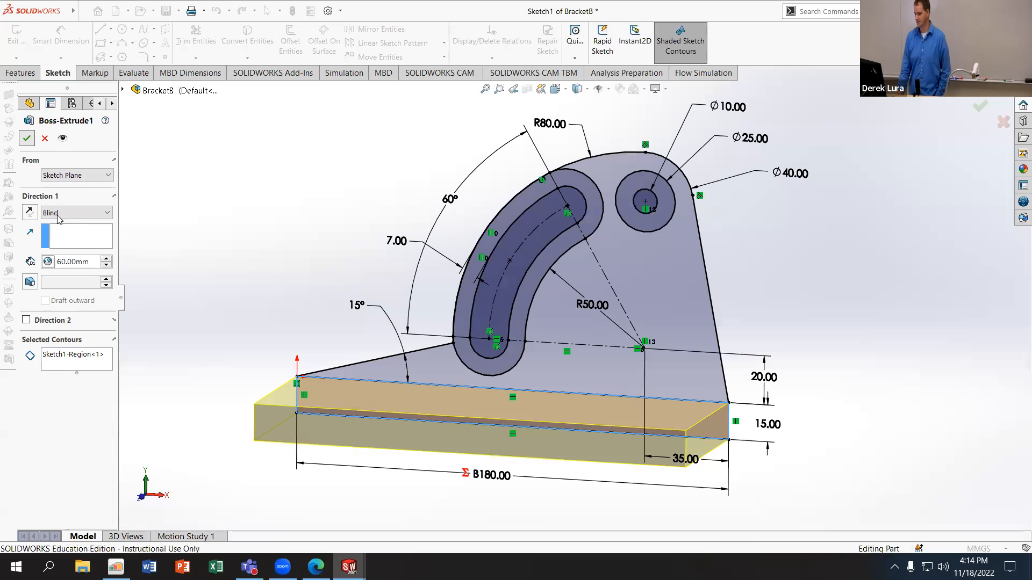
pyautogui.moveTo(107, 295); pyautogui.dragTo(107, 301)
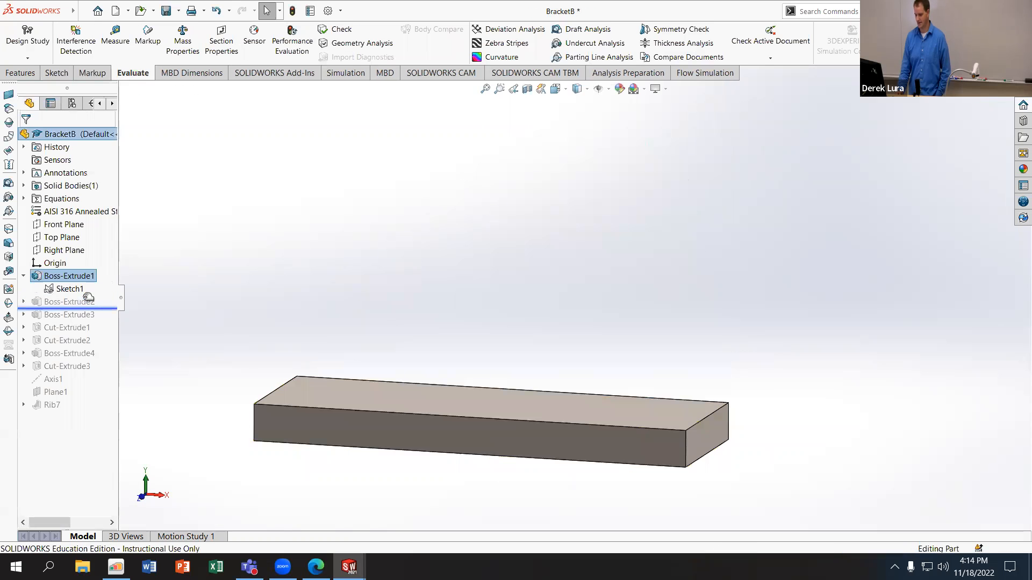
pyautogui.click(86, 301)
pyautogui.click(102, 266)
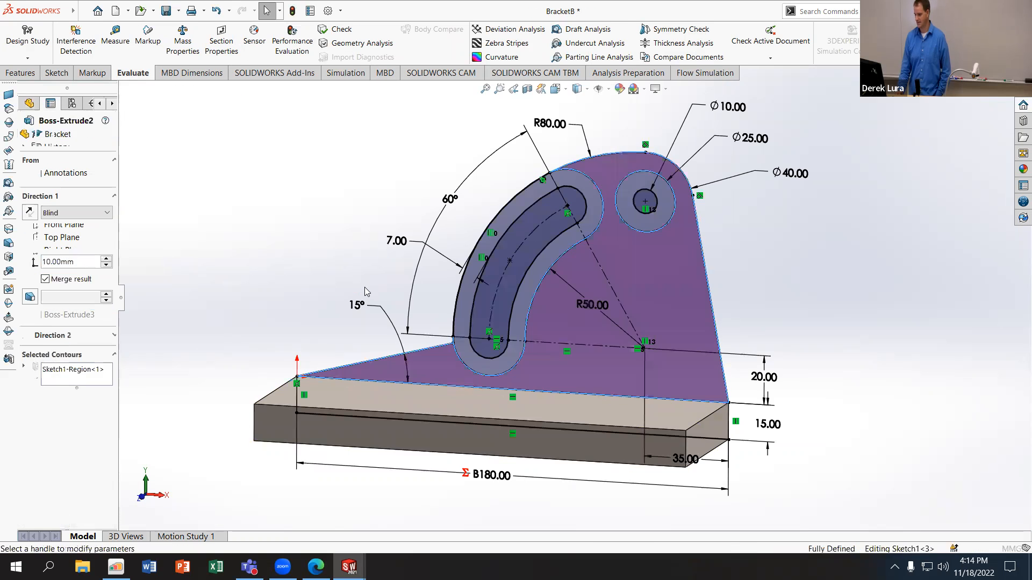
pyautogui.click(28, 140)
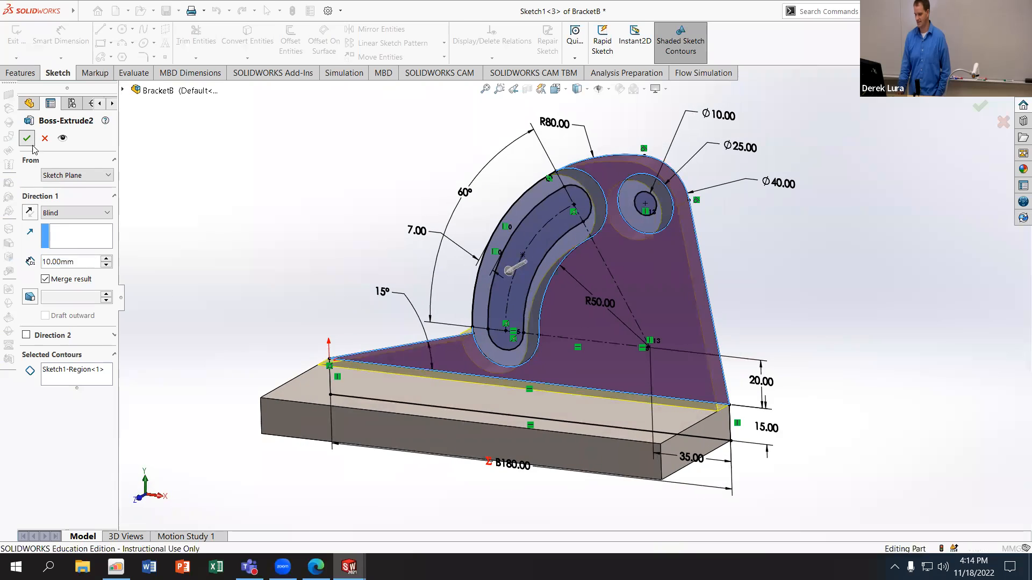
# Step: Roll the history forward past Boss-Extrude3 and inspect that extrusion's depth and selected contours
pyautogui.moveTo(105, 307); pyautogui.dragTo(105, 321)
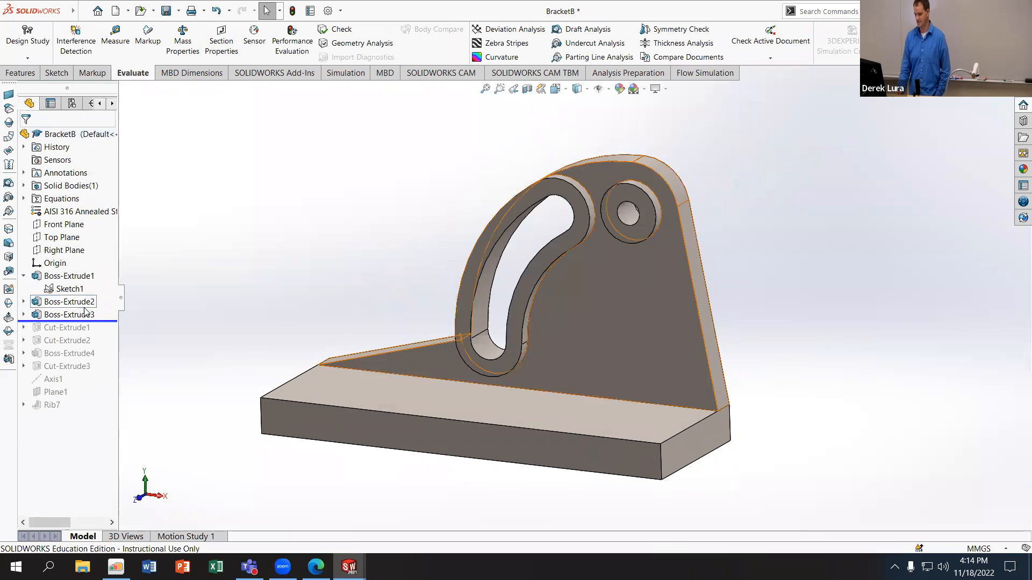
pyautogui.click(81, 314)
pyautogui.click(90, 281)
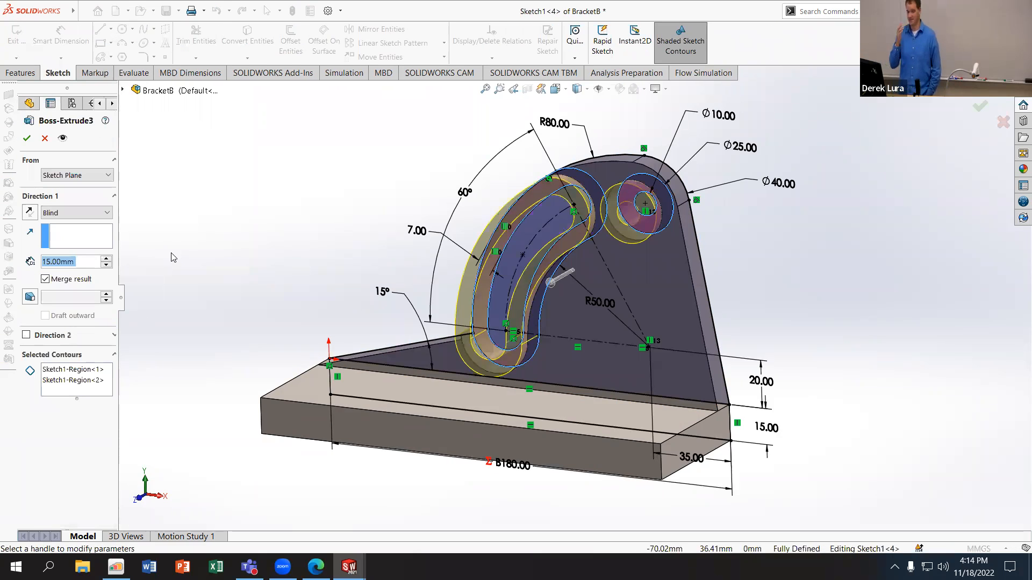
pyautogui.click(27, 139)
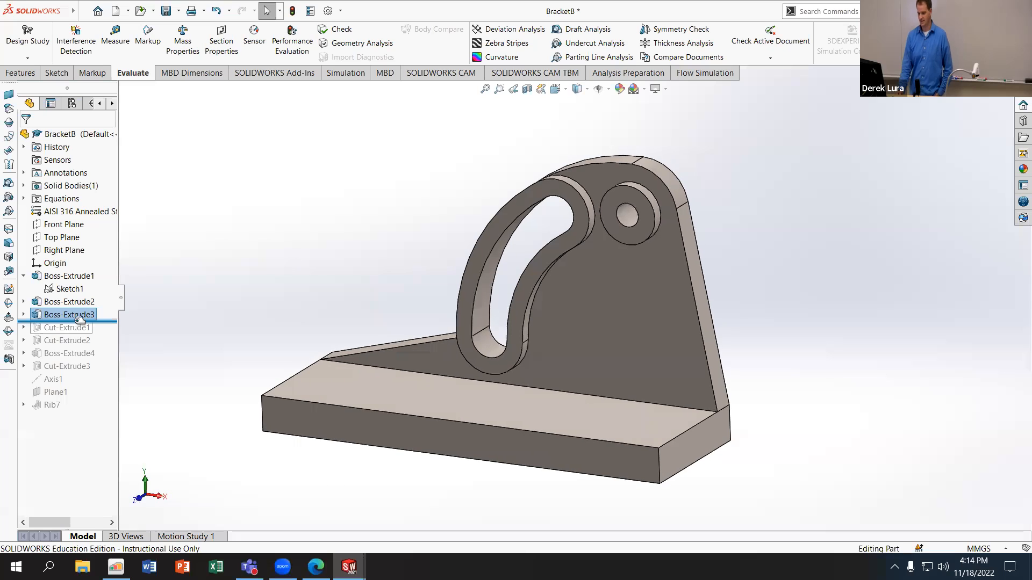
# Step: Roll the history forward through Cut-Extrude1 and Cut-Extrude2 to examine the counterbored base holes
pyautogui.moveTo(104, 323)
pyautogui.mouseDown()
pyautogui.moveTo(104, 347)
pyautogui.moveTo(102, 334)
pyautogui.mouseUp()
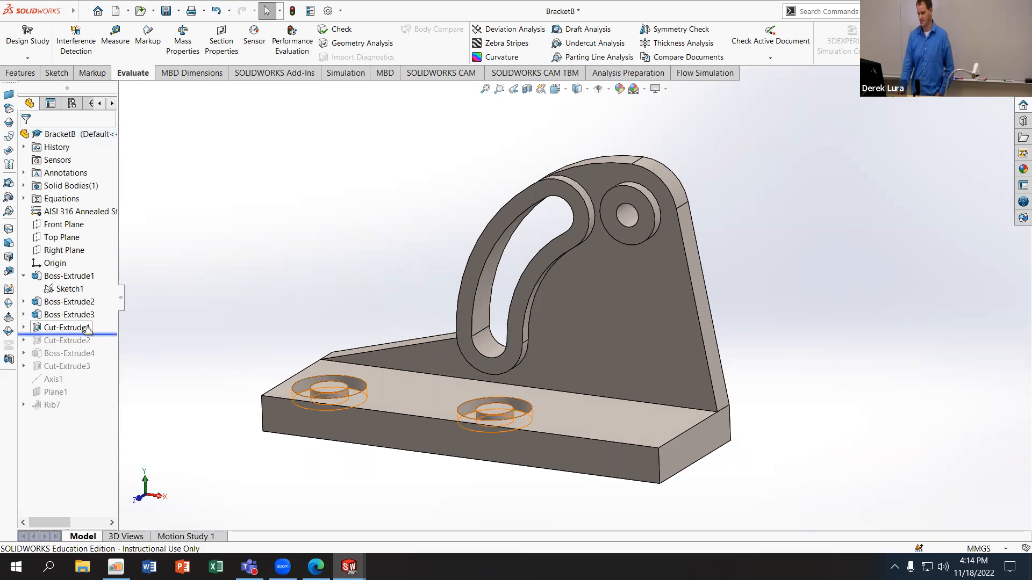
pyautogui.moveTo(242, 322); pyautogui.dragTo(242, 398, button='middle')
pyautogui.moveTo(109, 345); pyautogui.dragTo(109, 358)
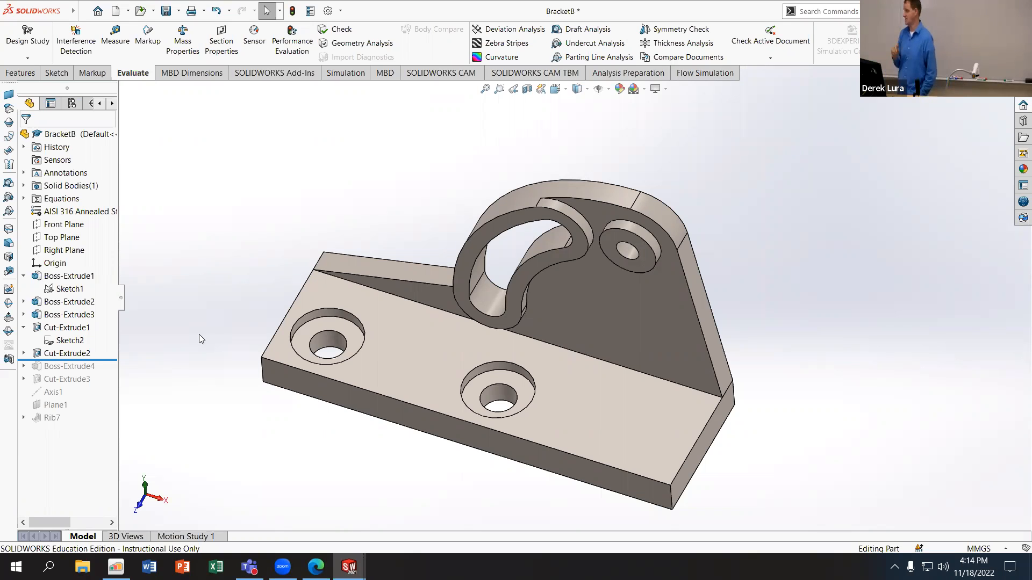
# Step: Switch to the Part1 document and roll its history back to just after Boss-Extrude2 for comparison
pyautogui.click(345, 564)
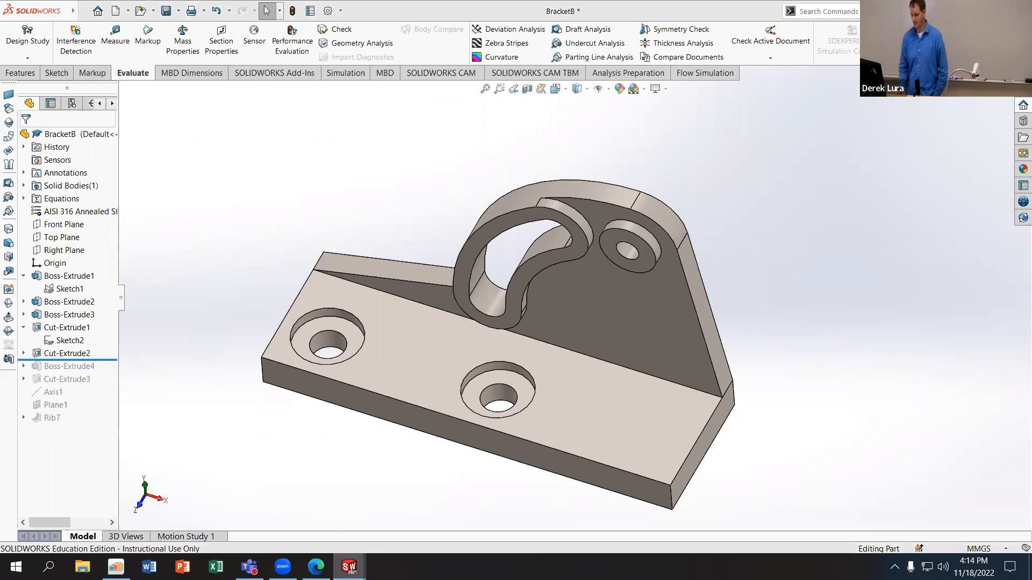
pyautogui.click(398, 528)
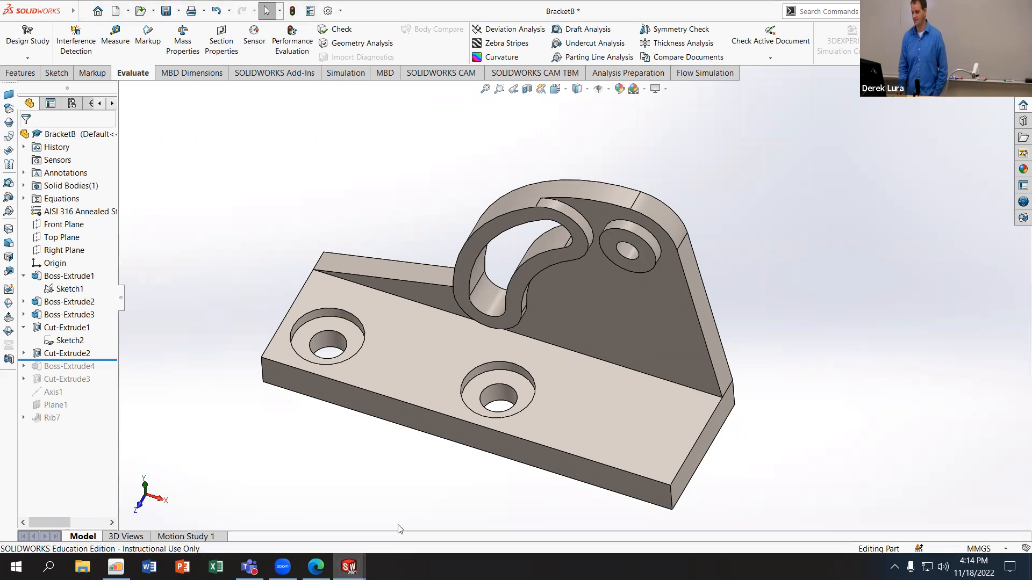
pyautogui.click(349, 566)
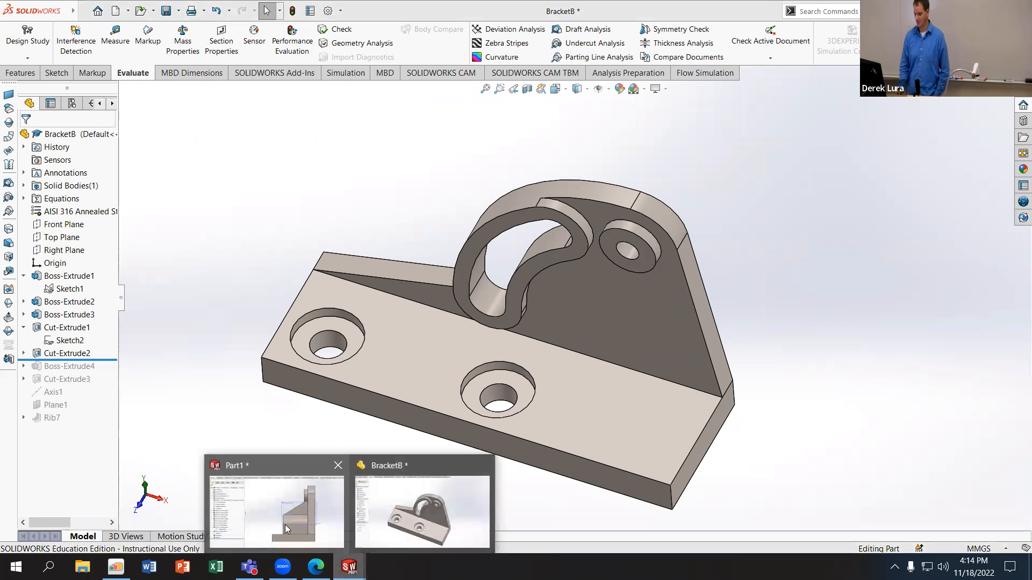
pyautogui.click(286, 529)
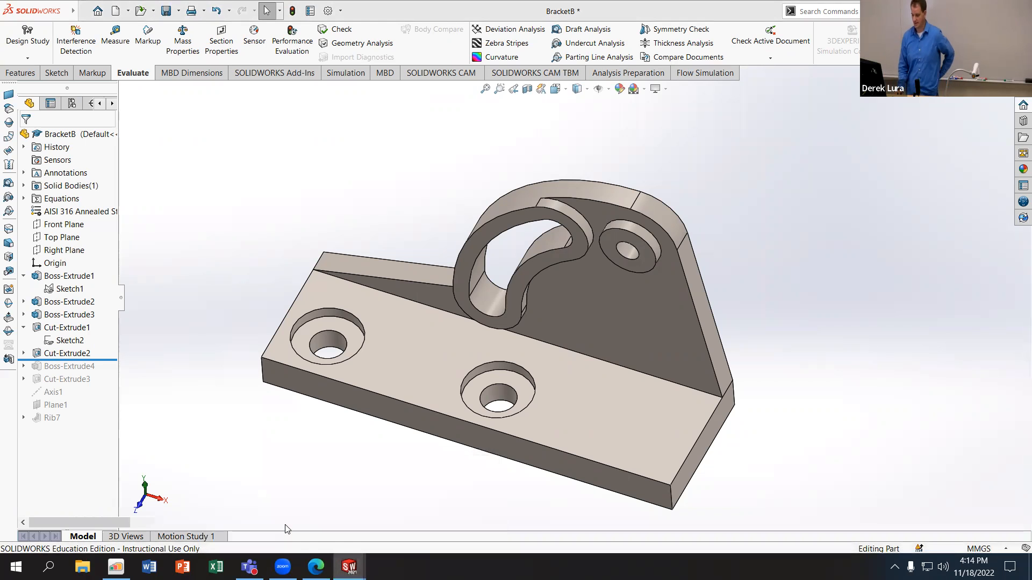
pyautogui.moveTo(280, 373); pyautogui.dragTo(266, 343, button='middle')
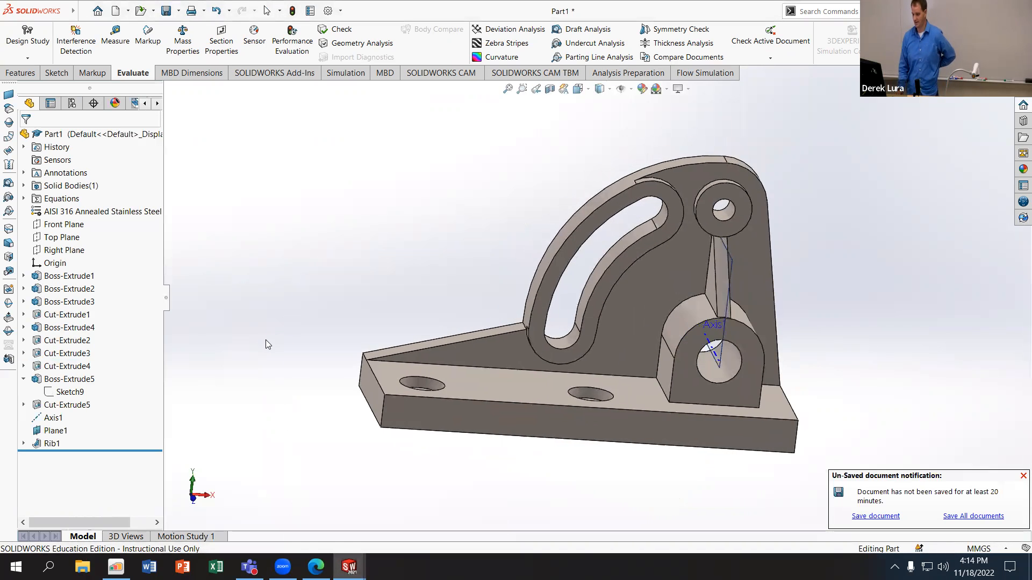
pyautogui.moveTo(132, 449); pyautogui.dragTo(123, 358)
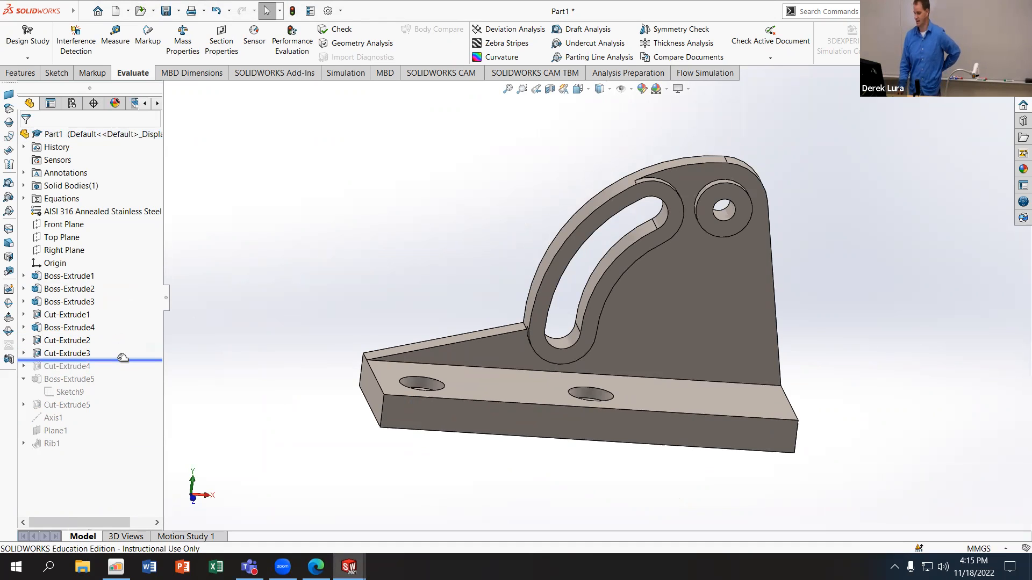
pyautogui.moveTo(105, 357); pyautogui.dragTo(117, 299)
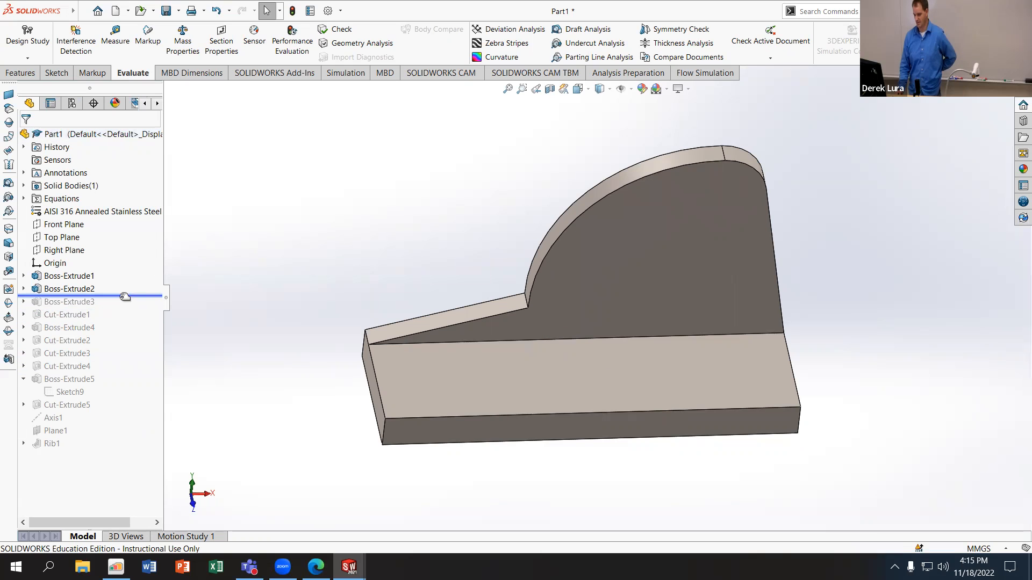
# Step: Return to the BracketB document, roll it back to just after Boss-Extrude2 and examine the upright plate's shape
pyautogui.click(382, 524)
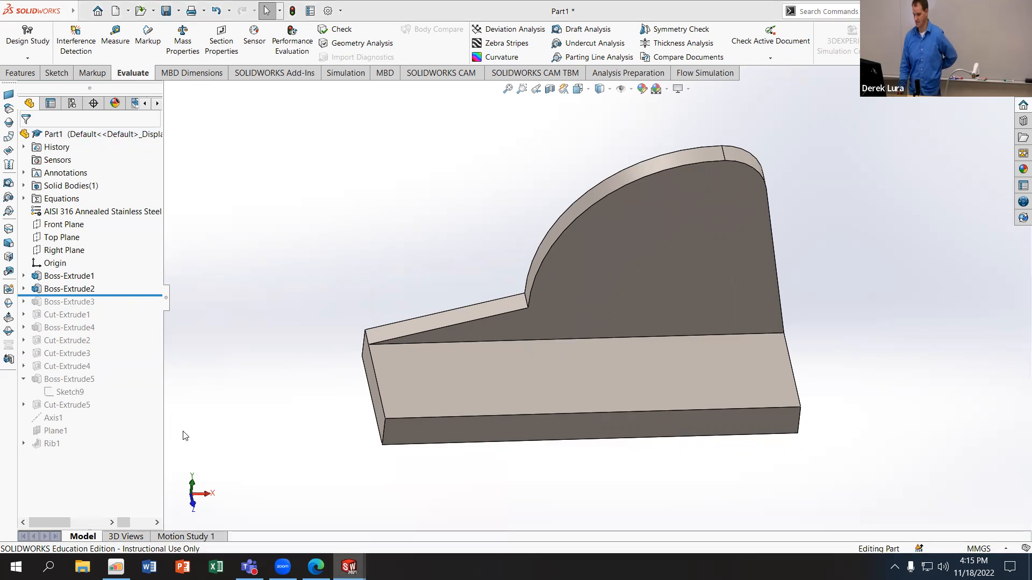
pyautogui.moveTo(107, 361); pyautogui.dragTo(112, 346)
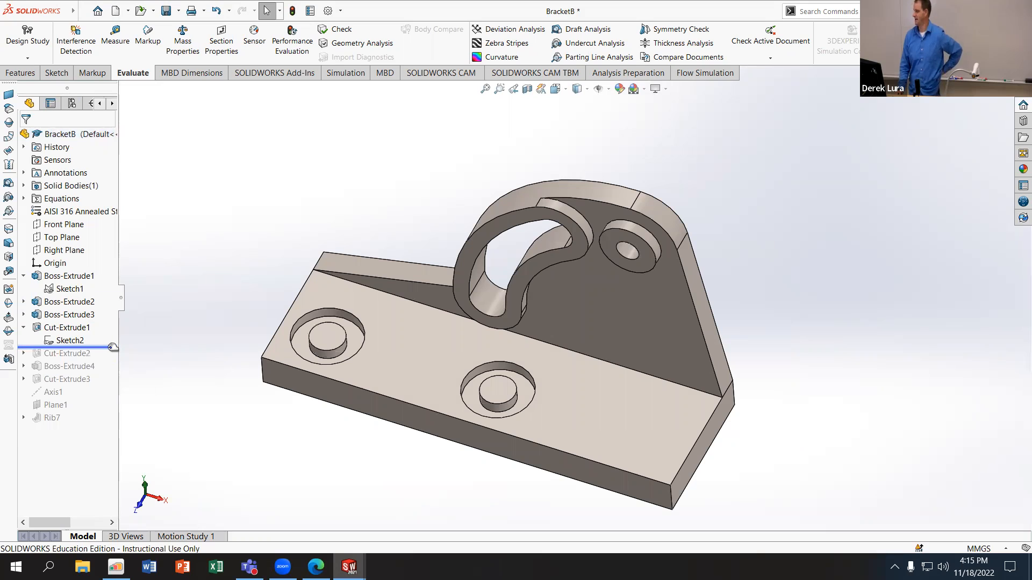
pyautogui.moveTo(110, 346)
pyautogui.mouseDown()
pyautogui.moveTo(114, 297)
pyautogui.moveTo(110, 310)
pyautogui.mouseUp()
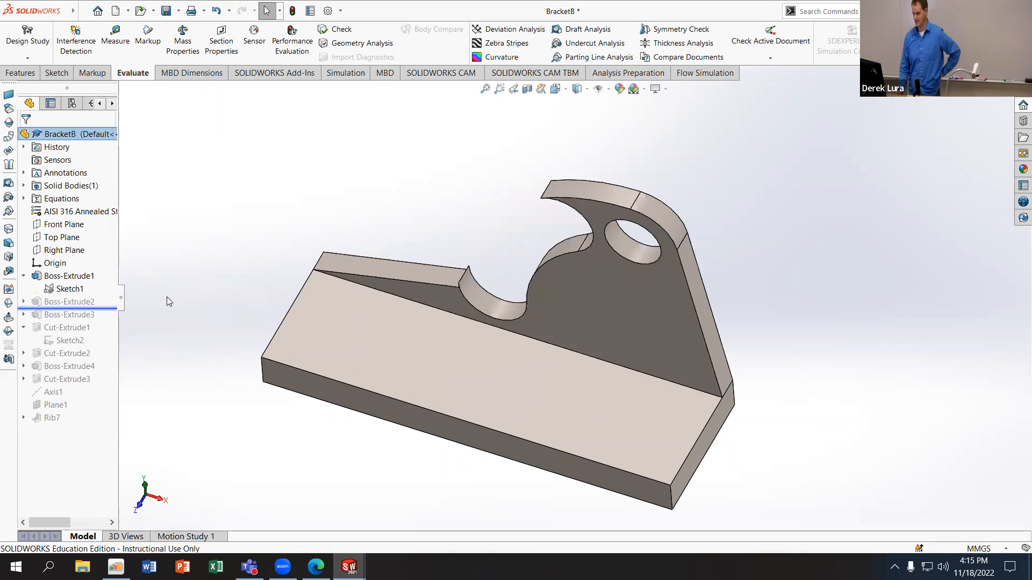
pyautogui.moveTo(288, 180); pyautogui.dragTo(255, 195, button='middle')
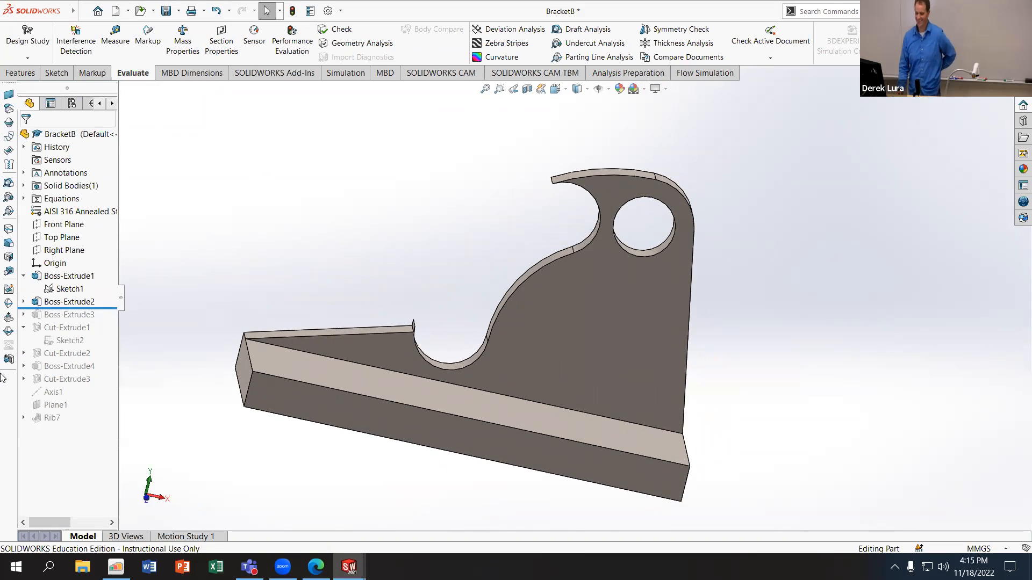
# Step: Roll BracketB forward past Boss-Extrude3 and on to the end of its history after Rib7, viewing the complete bracket
pyautogui.moveTo(102, 307); pyautogui.dragTo(110, 318)
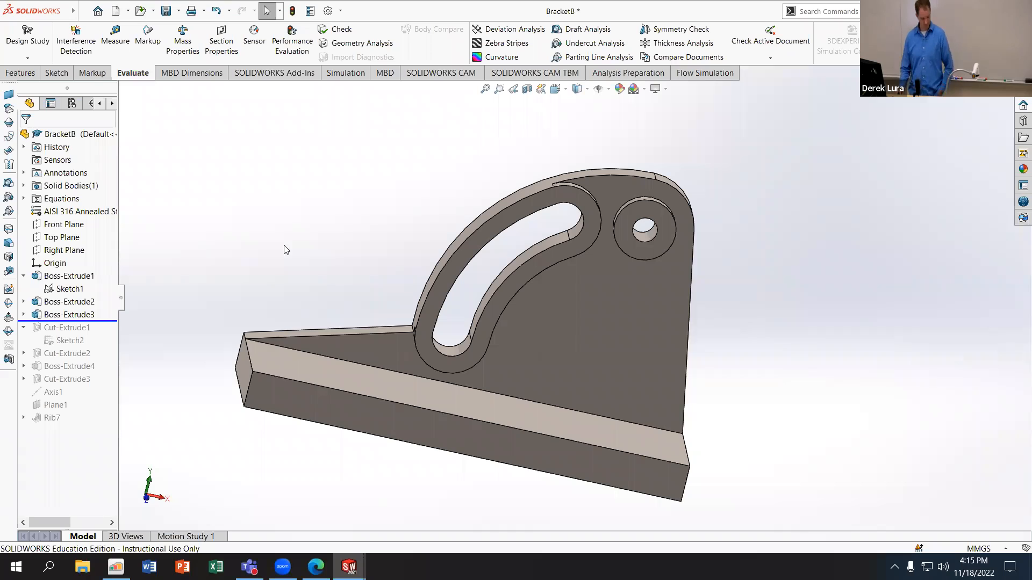
pyautogui.moveTo(111, 318); pyautogui.dragTo(103, 425)
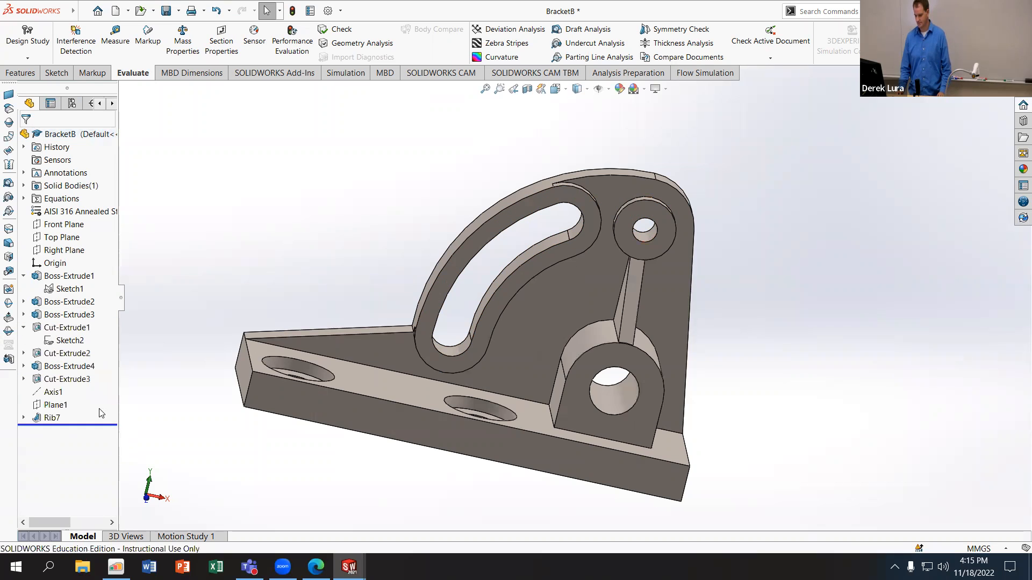
pyautogui.moveTo(347, 249); pyautogui.dragTo(326, 267, button='middle')
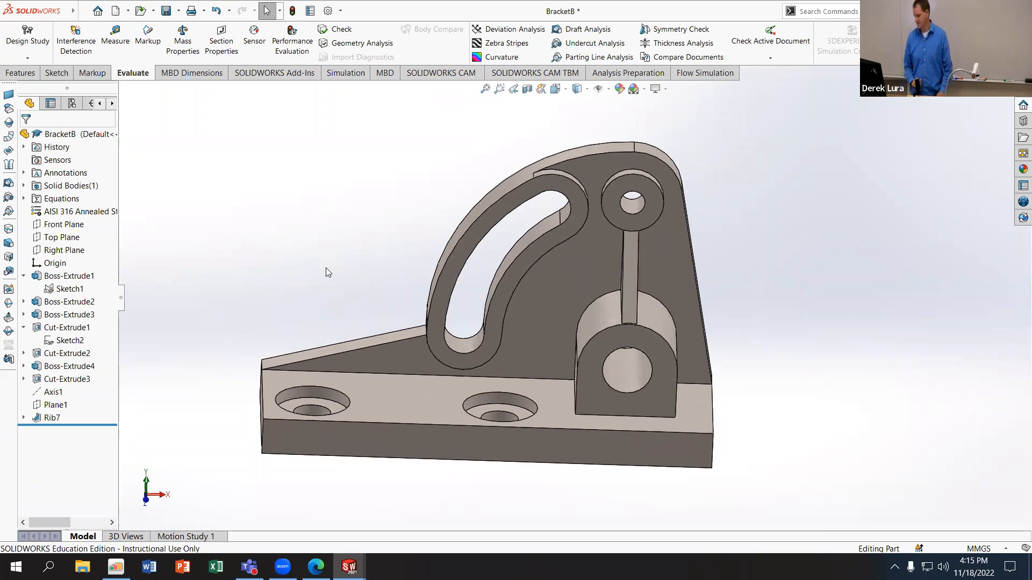